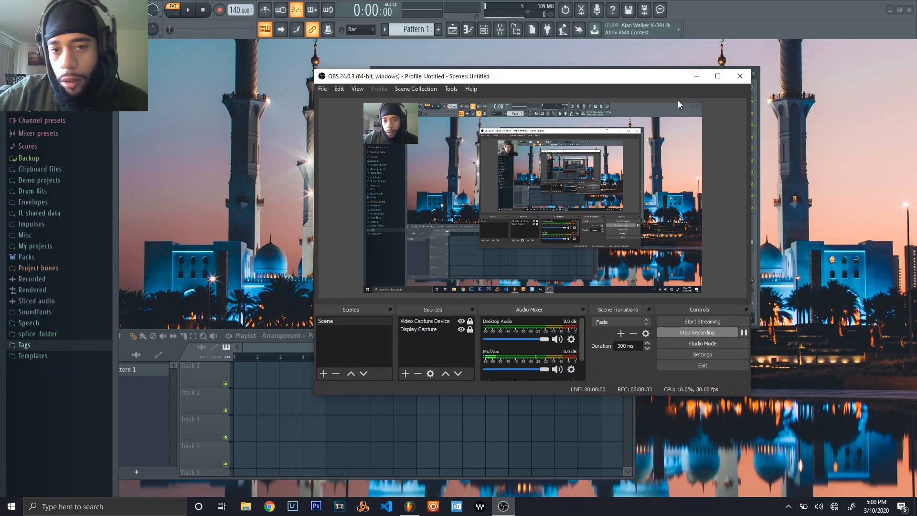
- Minimize the OBS recording window and maximize the Playlist in FL Studio
left_click_drag(657, 79, 628, 82)
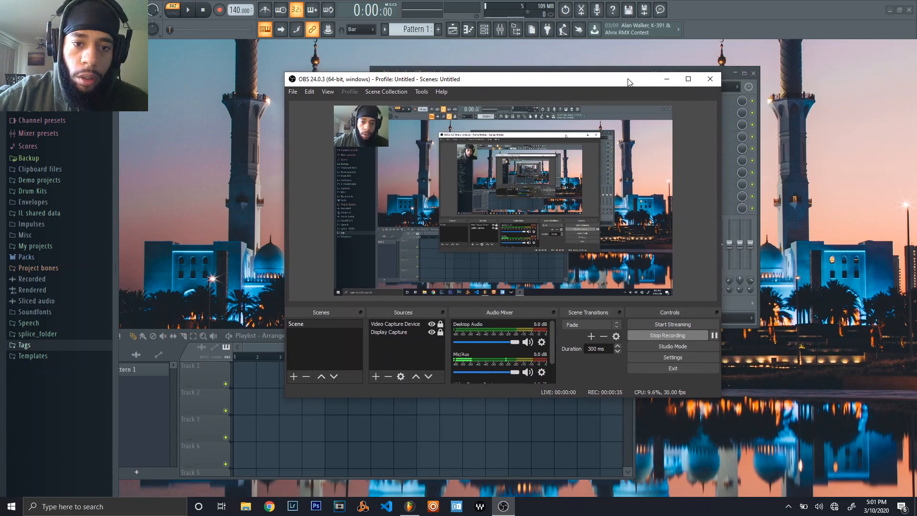
left_click(669, 80)
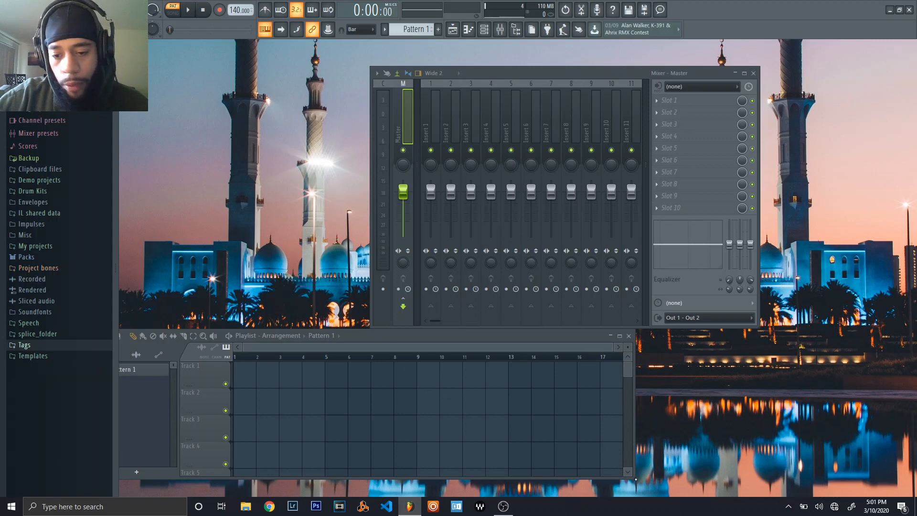
left_click_drag(636, 480, 642, 497)
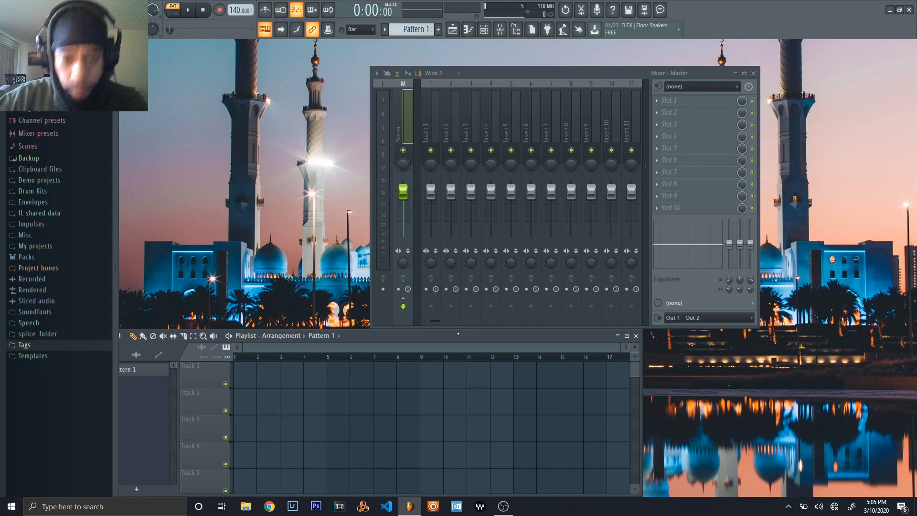
left_click_drag(458, 334, 477, 46)
left_click(646, 46)
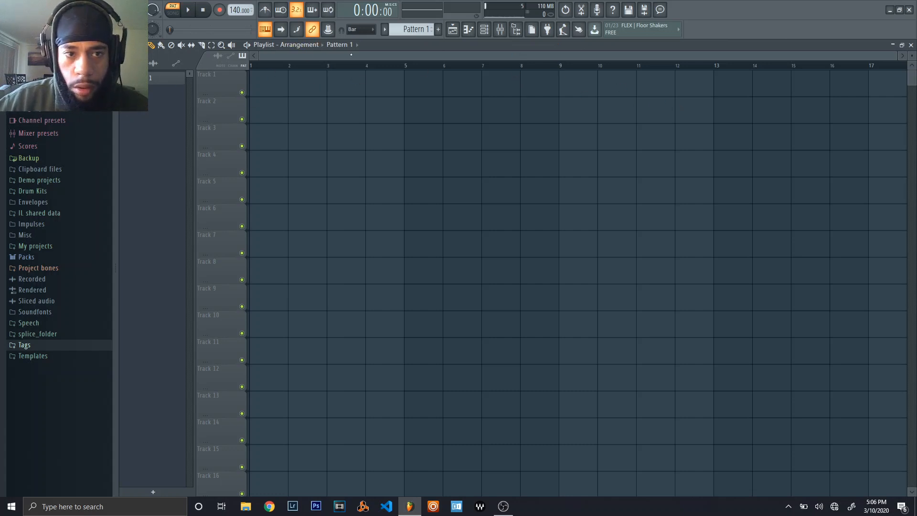
- Open the Piano roll for the Sampler channel and check its channel list
left_click(911, 45)
left_click(453, 29)
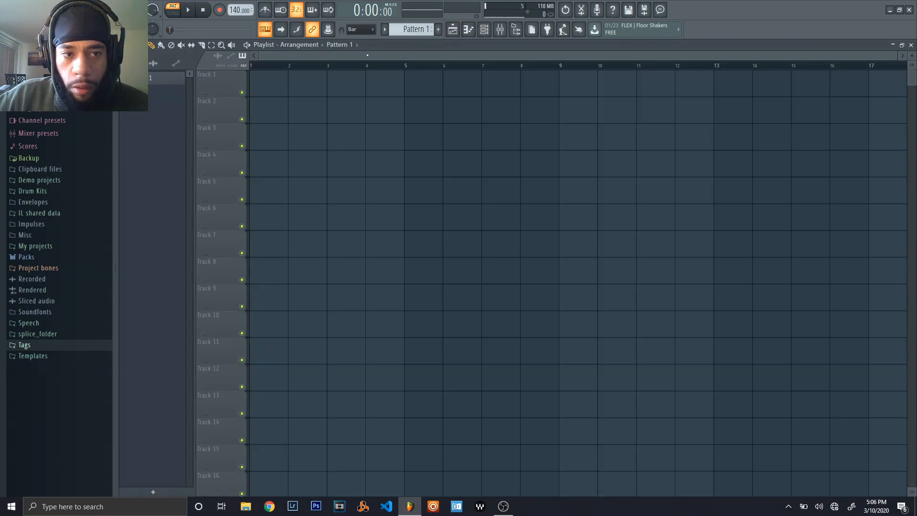
left_click(468, 30)
left_click(338, 46)
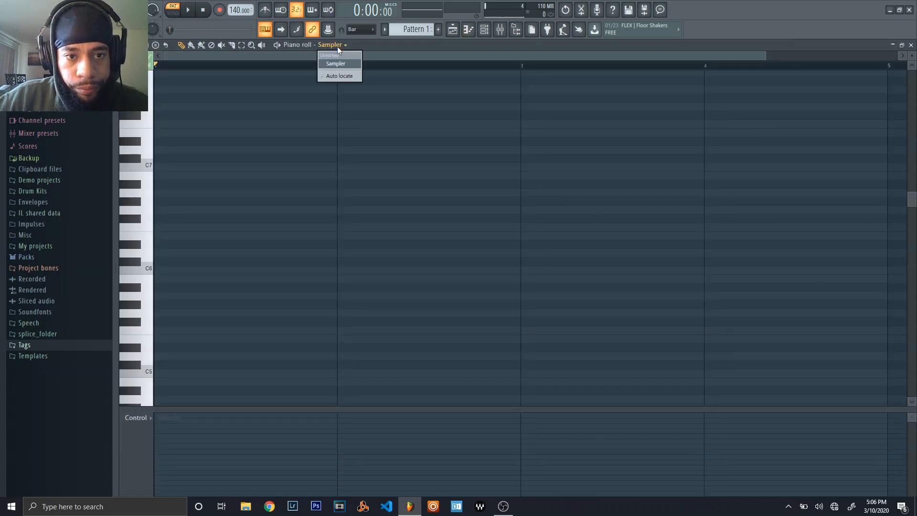
left_click(325, 48)
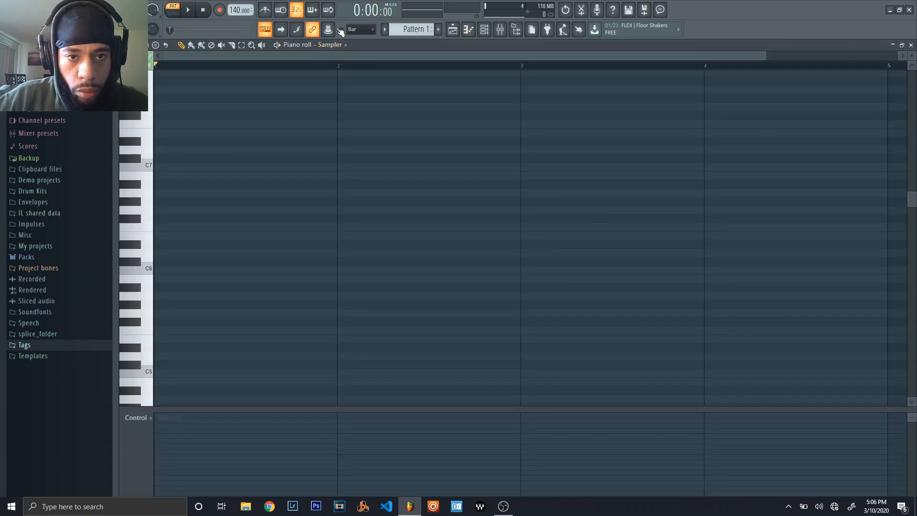
- Set the global snap to 1/4 step and look through the Piano roll's chord and scale stamps
left_click(359, 29)
left_click(358, 79)
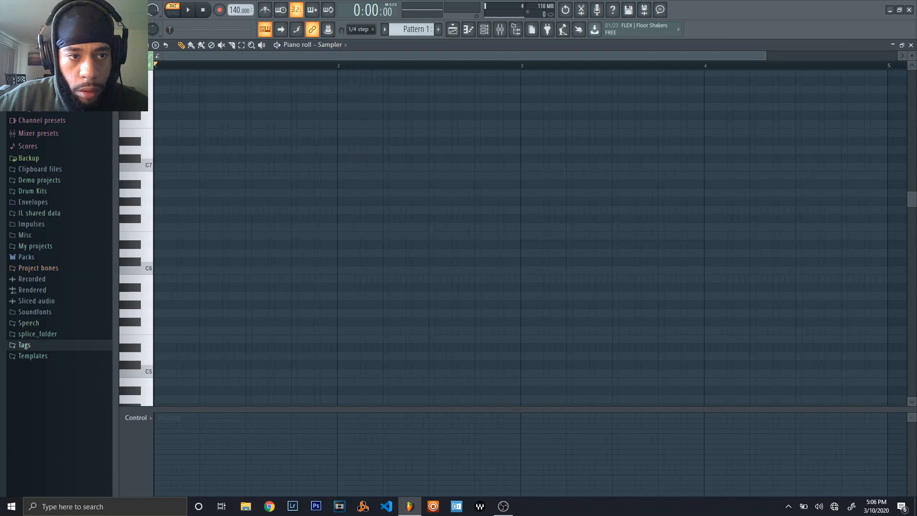
left_click(157, 47)
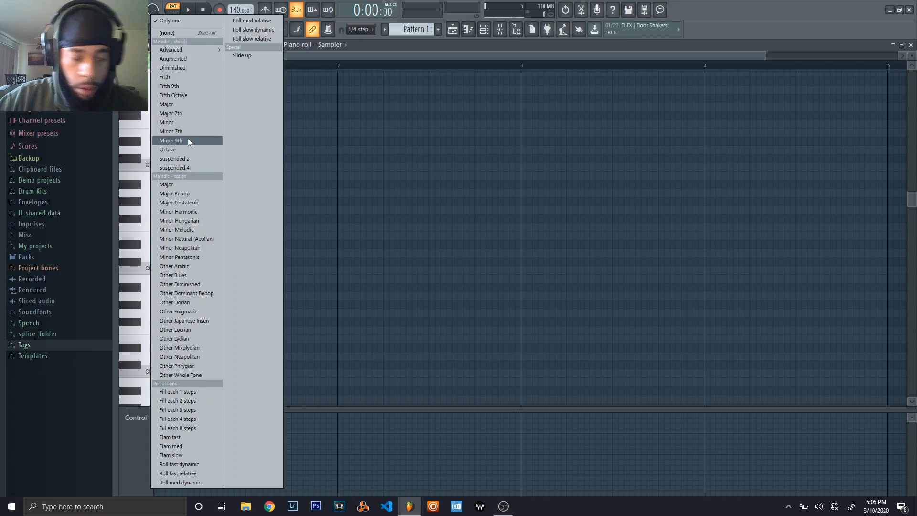
left_click(363, 45)
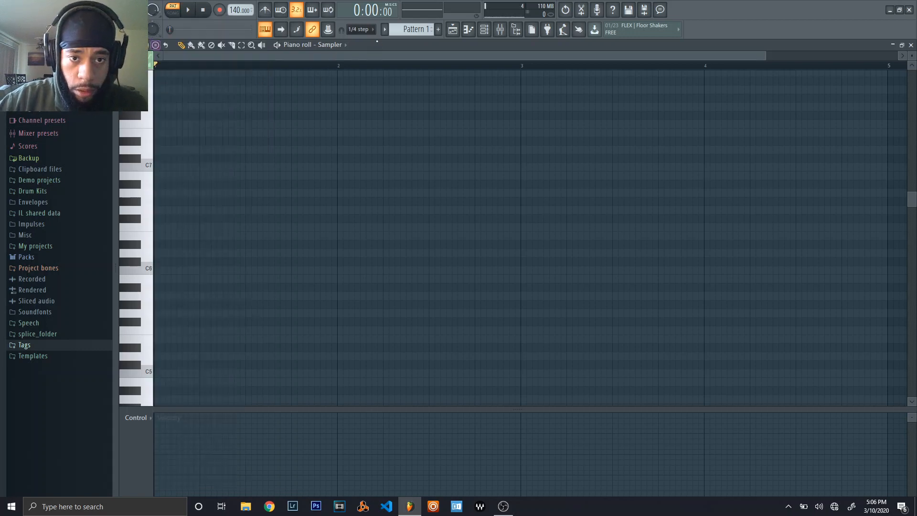
- Restore the Piano roll to a floating window and hide the Playlist
double_click(363, 45)
key("F5")
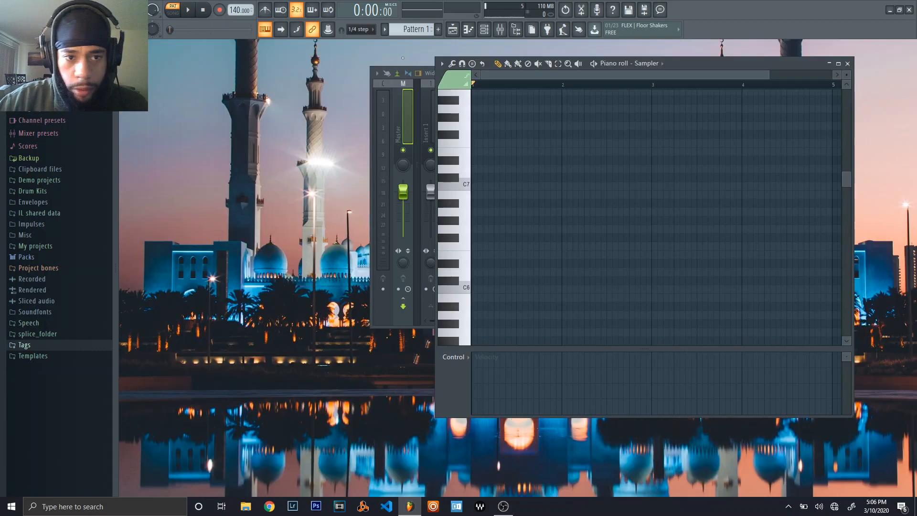
- Add an Omnisphere instrument channel to the project
left_click(55, 10)
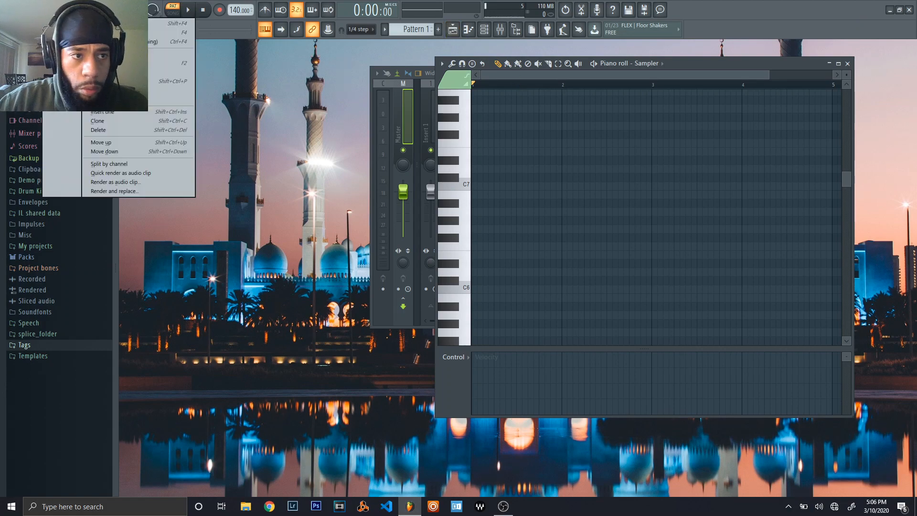
mouse_move(36, 10)
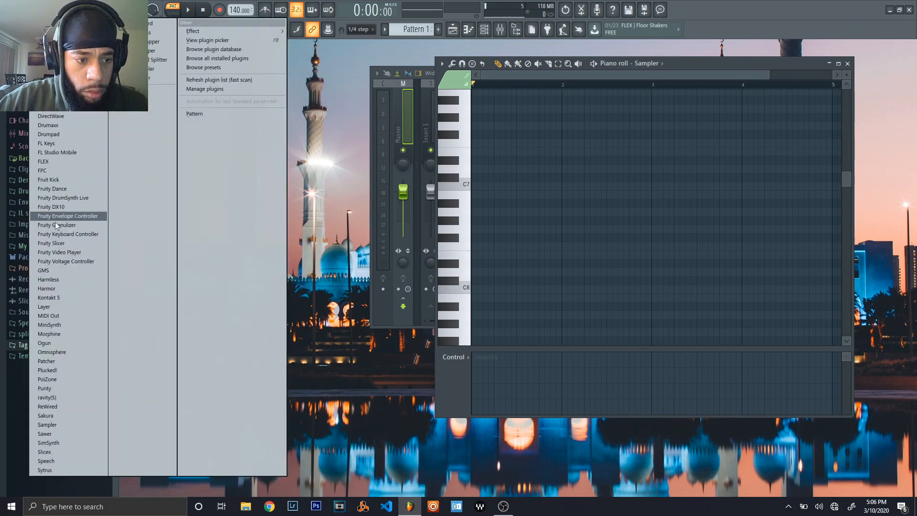
left_click(60, 352)
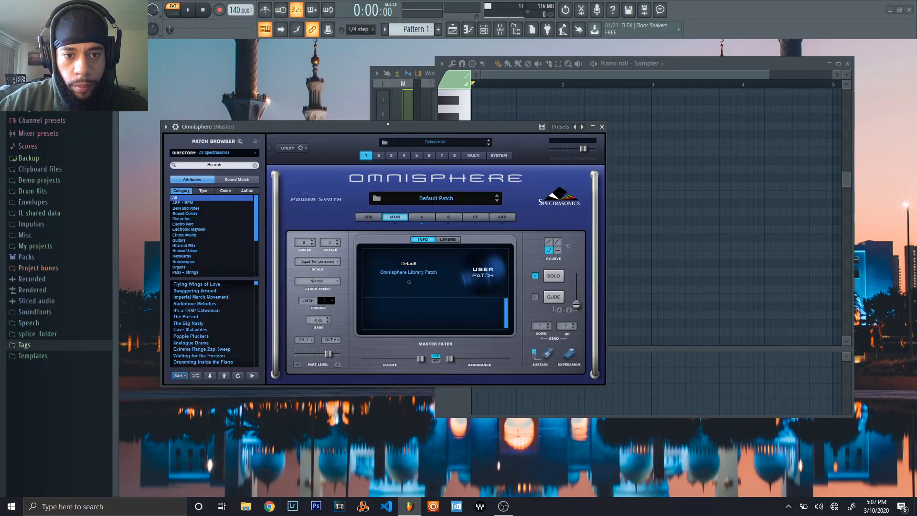
- Close the Mixer and arrange the Omnisphere and Piano roll windows side by side below the toolbar
left_click(390, 104)
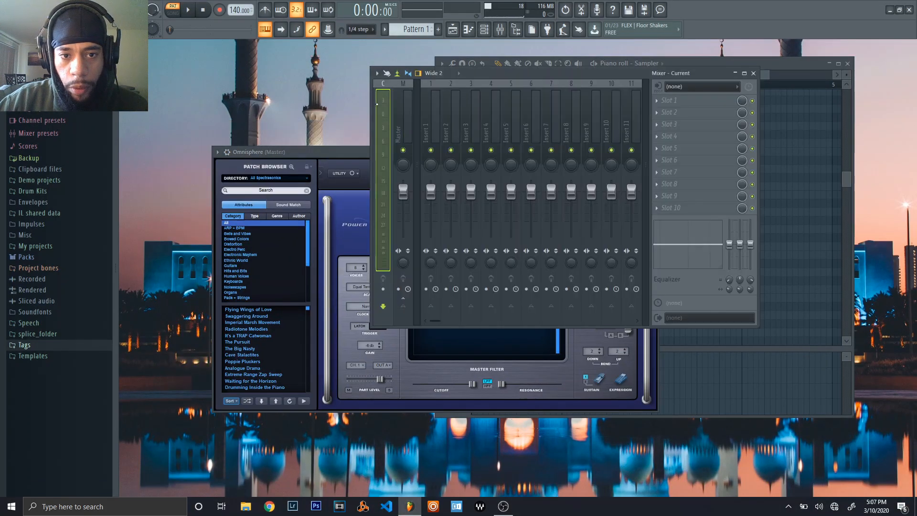
left_click(754, 74)
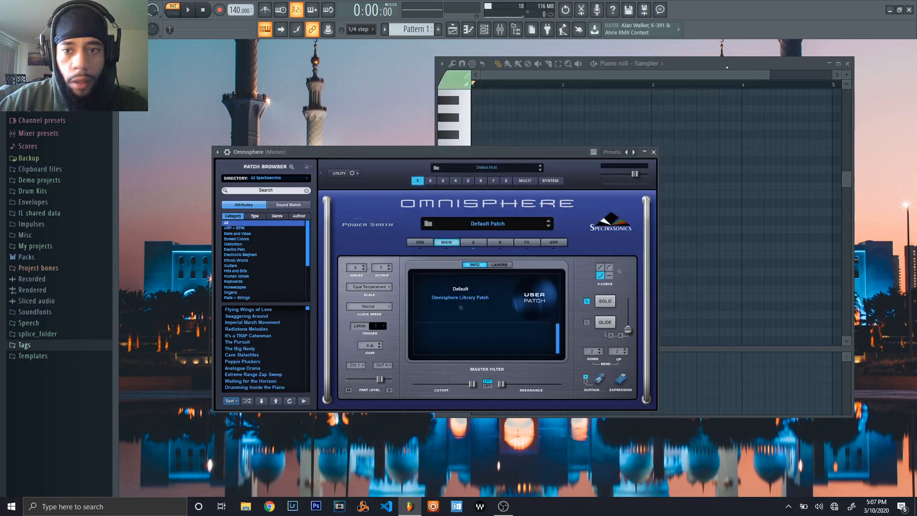
left_click_drag(497, 152, 406, 207)
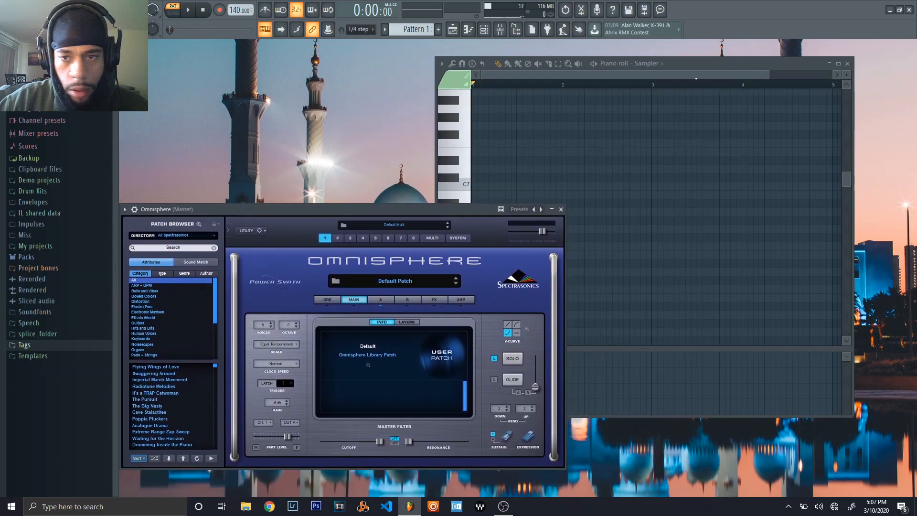
left_click_drag(490, 61, 496, 119)
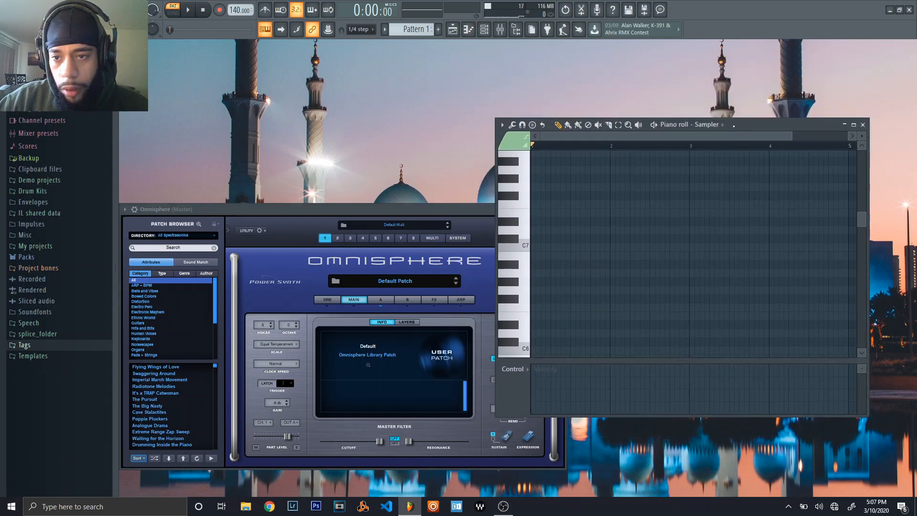
left_click_drag(734, 126, 802, 56)
left_click_drag(802, 52, 778, 51)
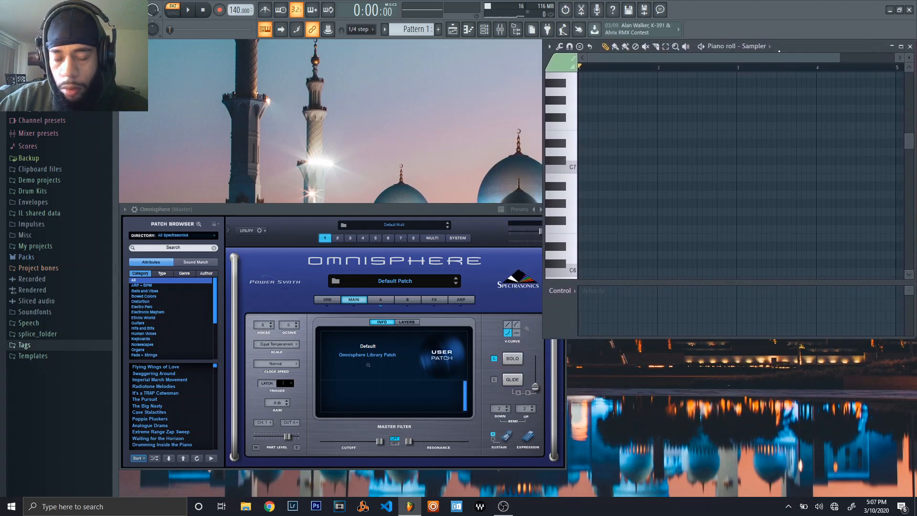
left_click(305, 203)
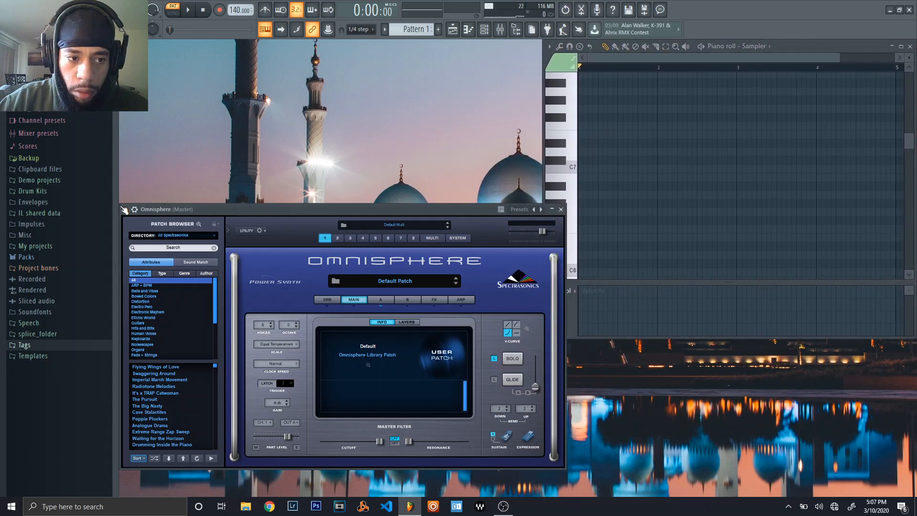
left_click_drag(363, 212, 362, 49)
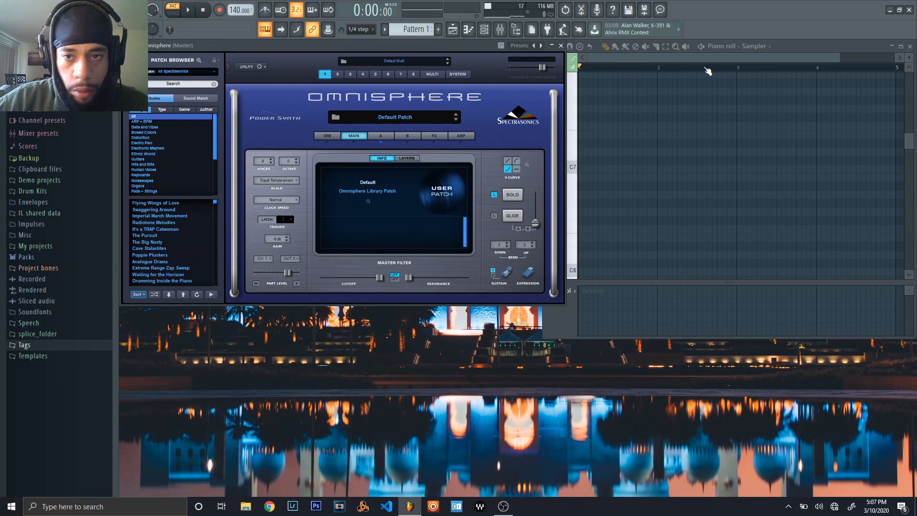
left_click(781, 47)
left_click_drag(545, 60, 570, 61)
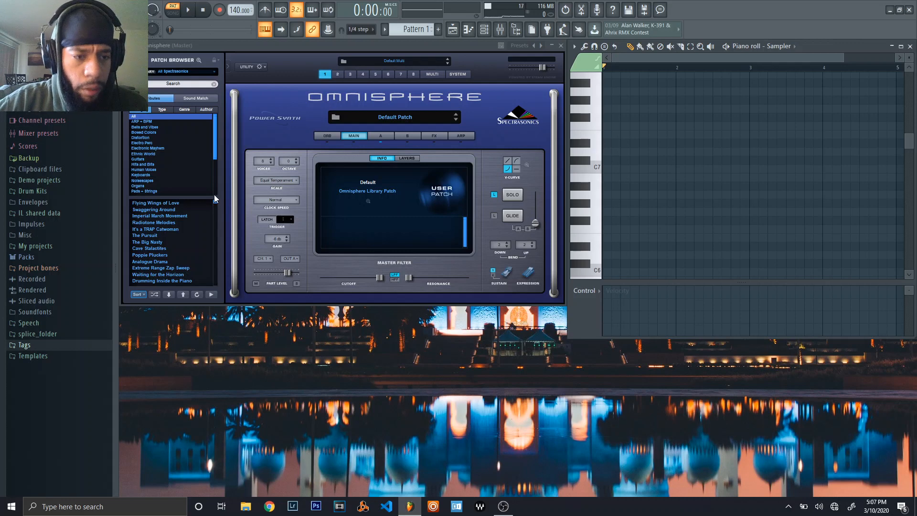
- Filter Omnisphere's patch browser to the Pads + Strings category and browse its patches
left_click(212, 155)
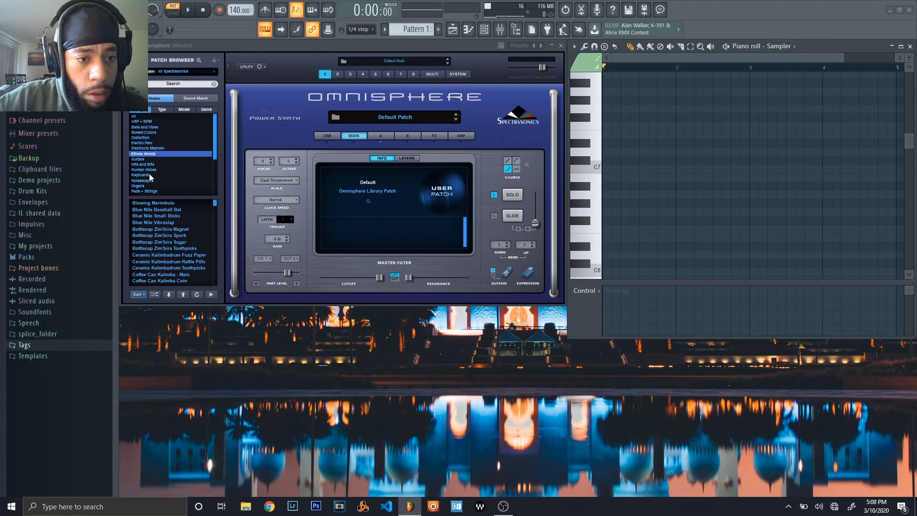
scroll(213, 160, "down", 3)
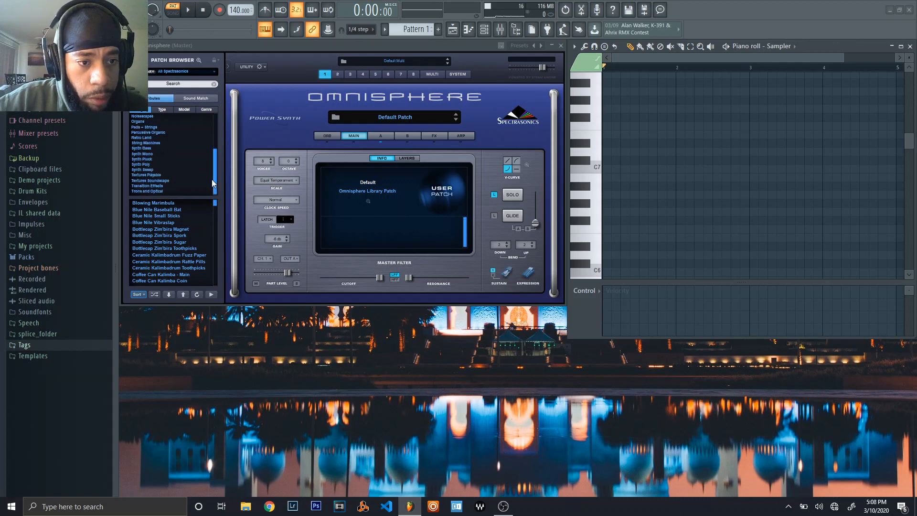
left_click(158, 142)
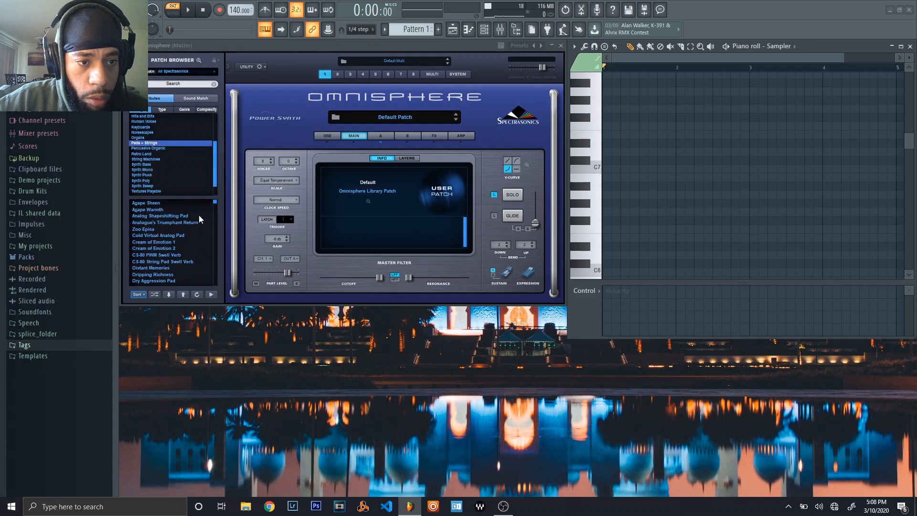
left_click_drag(215, 203, 217, 216)
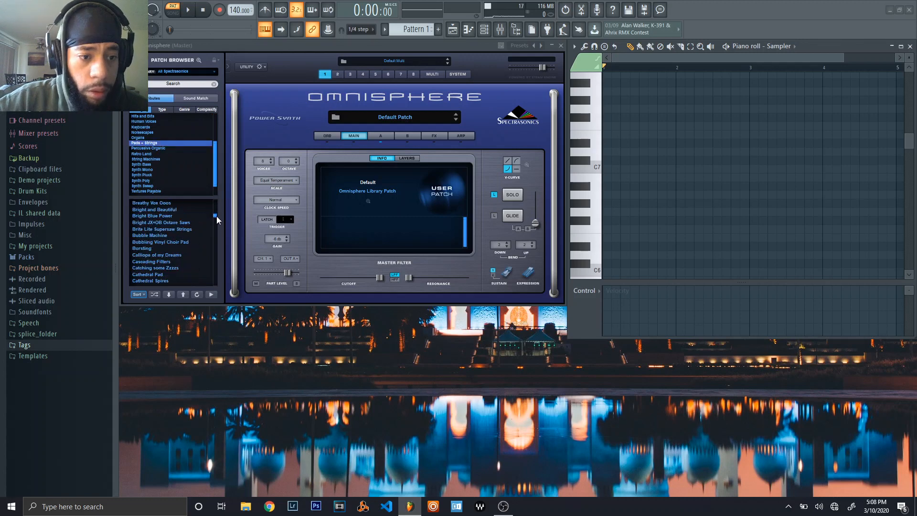
- Load the Calliope of my Dreams patch and audition it with a few notes on the Piano roll keyboard
left_click(162, 256)
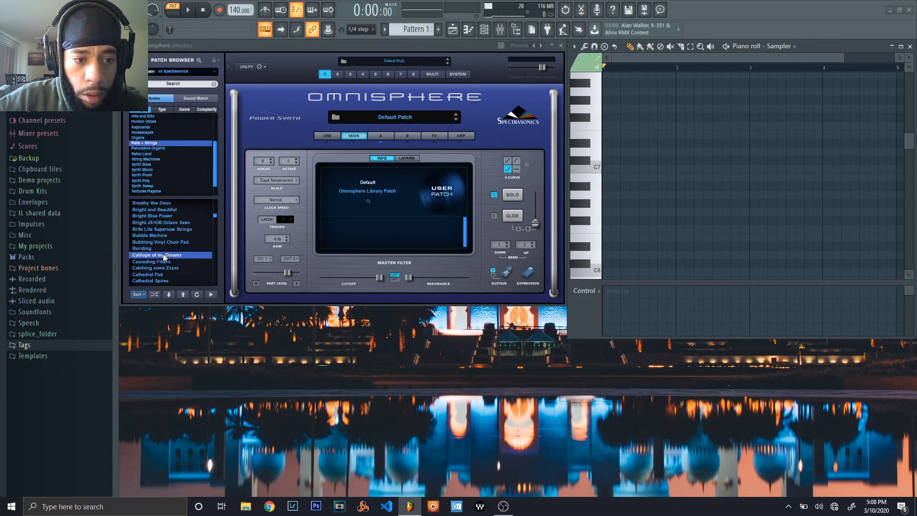
left_click(591, 169)
left_click(591, 151)
left_click(591, 137)
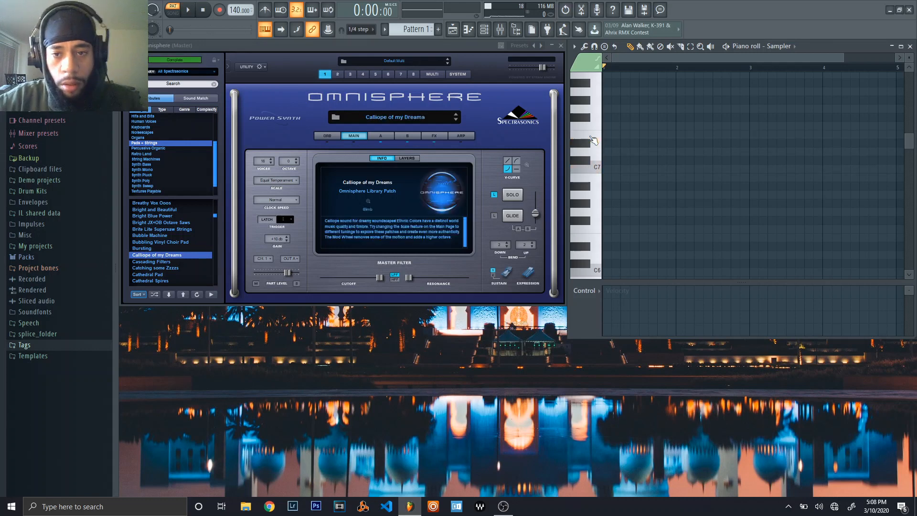
- Load the Cascading Filters patch and audition it on the Piano roll keyboard
left_click(154, 262)
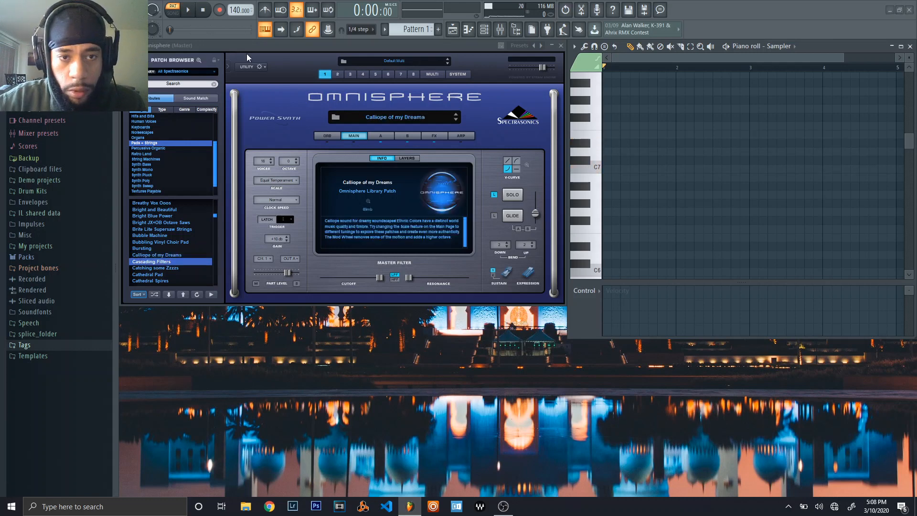
left_click(583, 187)
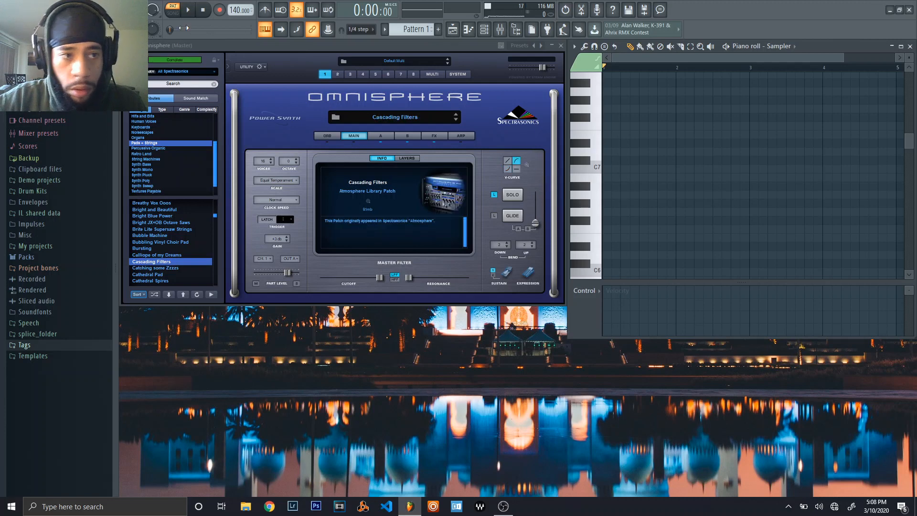
- Review the available audio devices in the audio settings, then close the settings
left_click(97, 9)
left_click(111, 41)
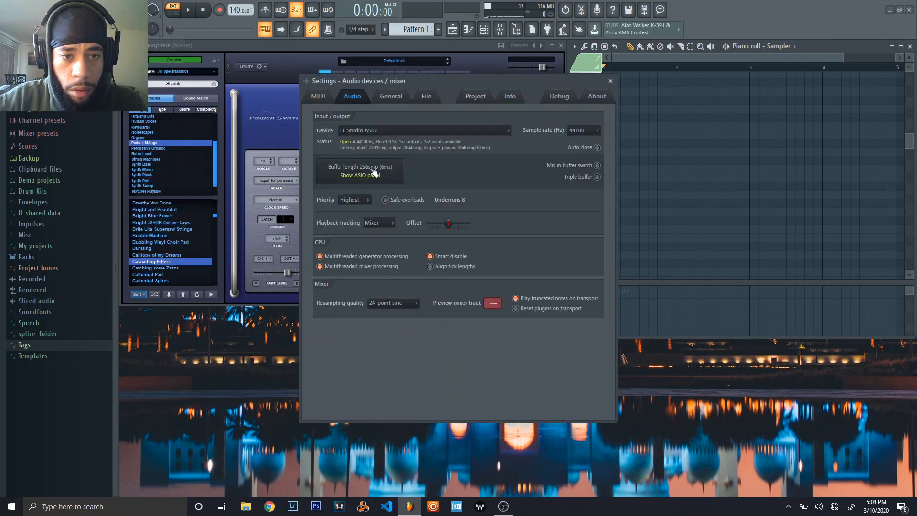
left_click(379, 135)
left_click(379, 248)
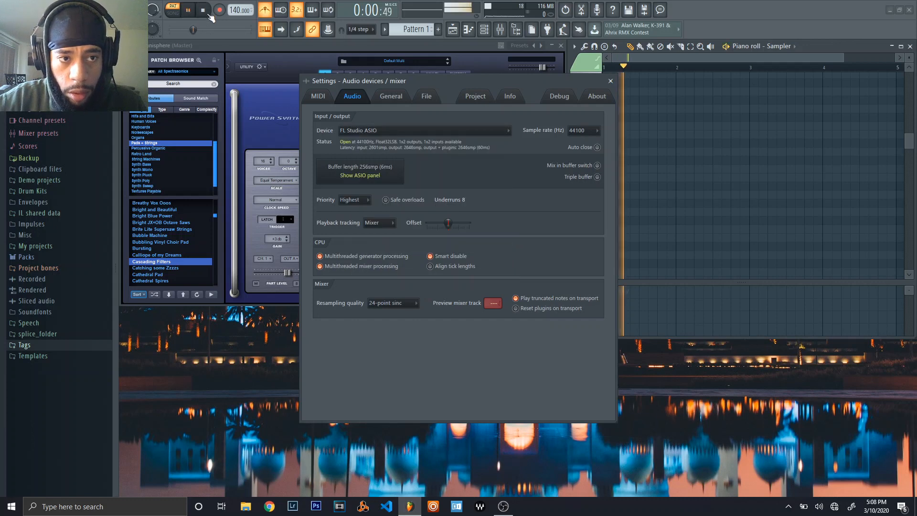
left_click(611, 81)
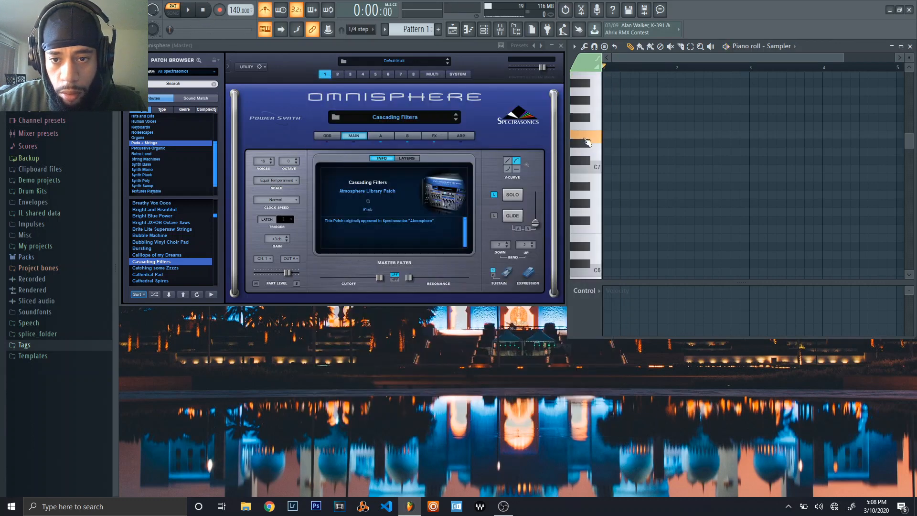
- Move the Omnisphere window down, hide it, and show the Playlist
left_click_drag(543, 45, 554, 204)
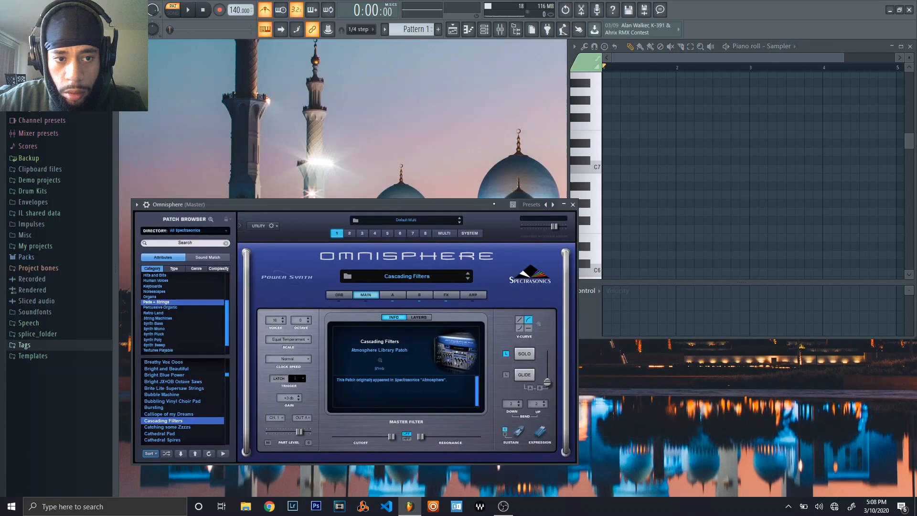
left_click(568, 205)
left_click(453, 29)
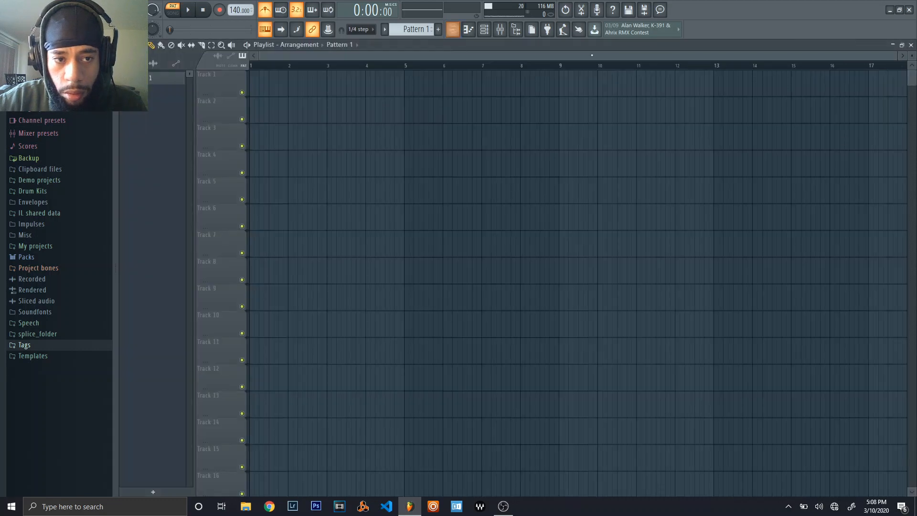
- Show the Channel rack, reopen the Omnisphere instrument and load the Brite Lite Supersaw Strings patch
left_click(468, 29)
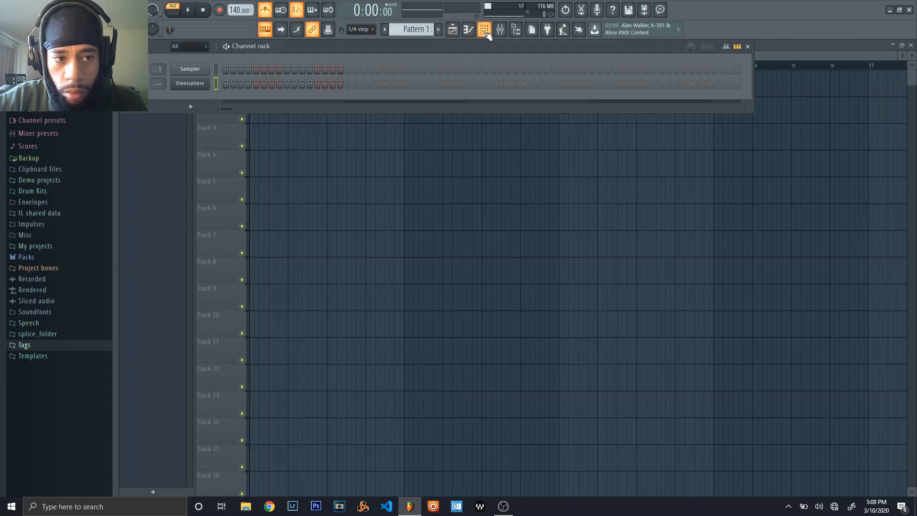
left_click(191, 83)
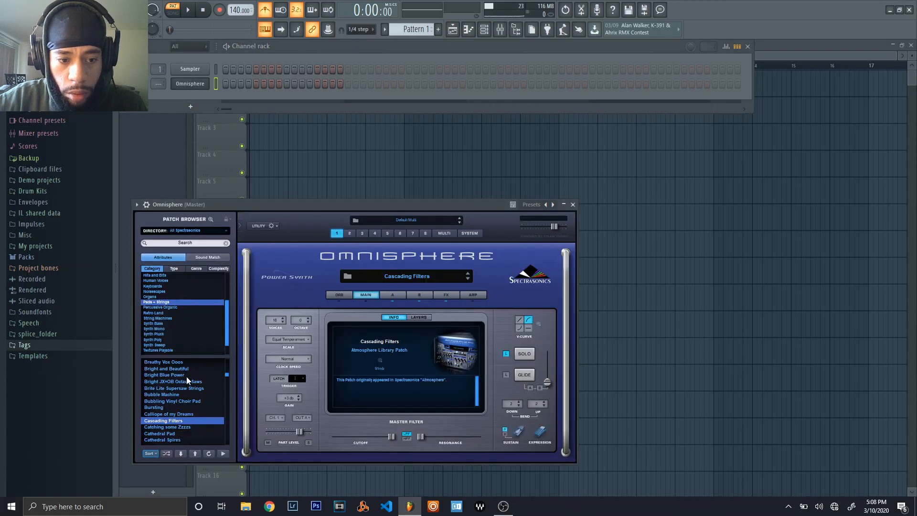
left_click(184, 388)
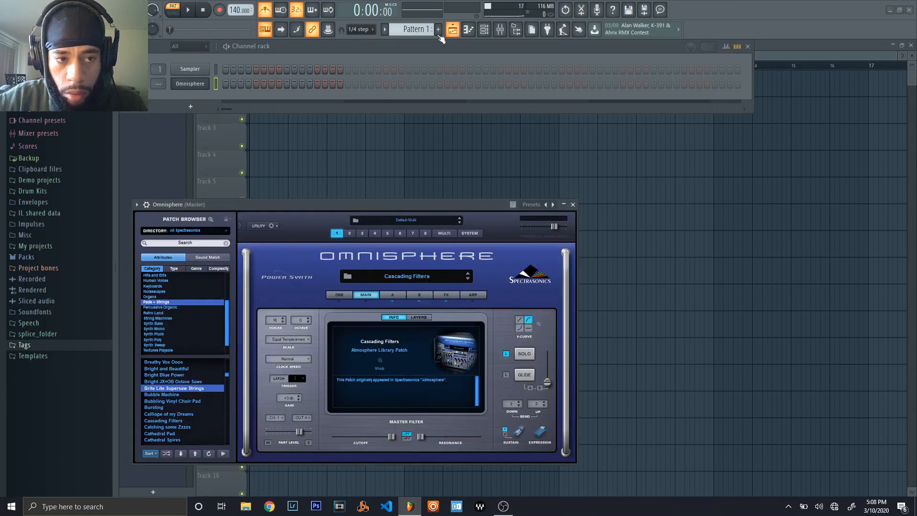
- Open the Piano roll for the Omnisphere channel and audition the loaded patch on its keyboard
right_click(196, 86)
left_click(225, 84)
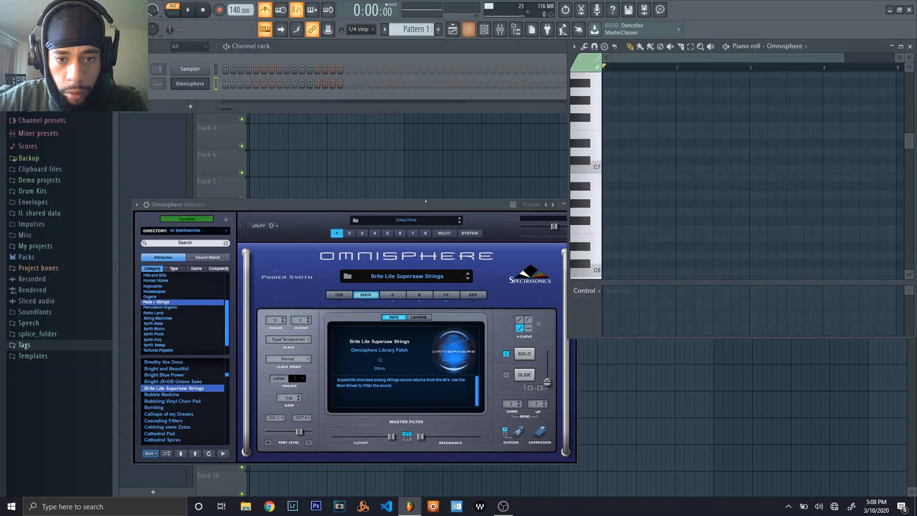
left_click(582, 147)
left_click(576, 181)
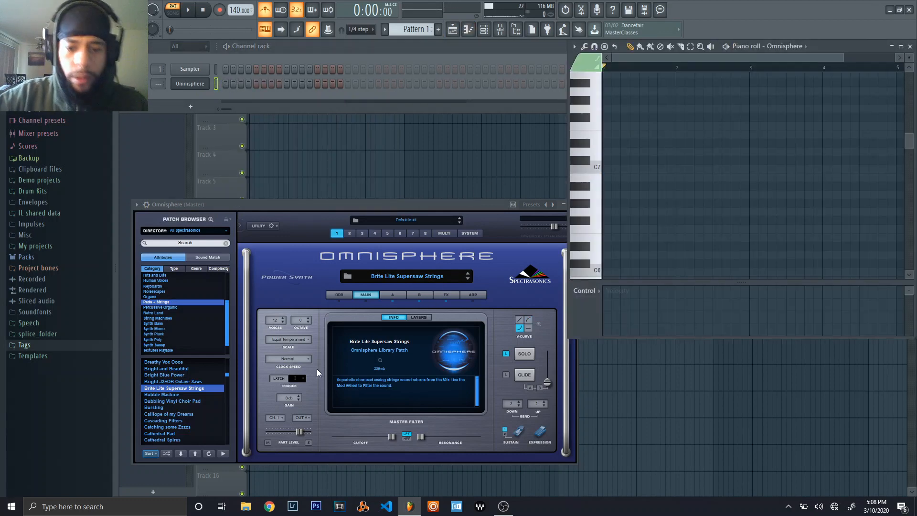
- Move the Omnisphere window up beside the Piano roll and load the Bright Blue Power patch
left_click_drag(306, 205, 291, 62)
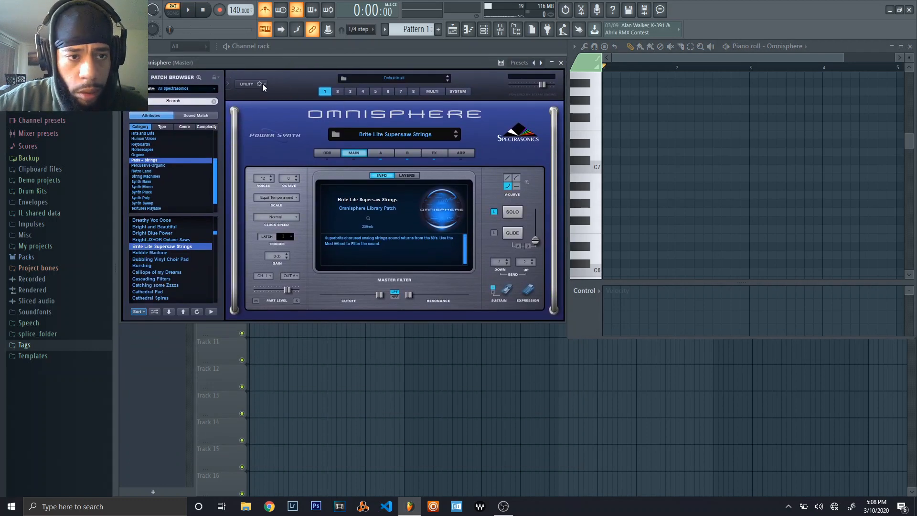
left_click(210, 233)
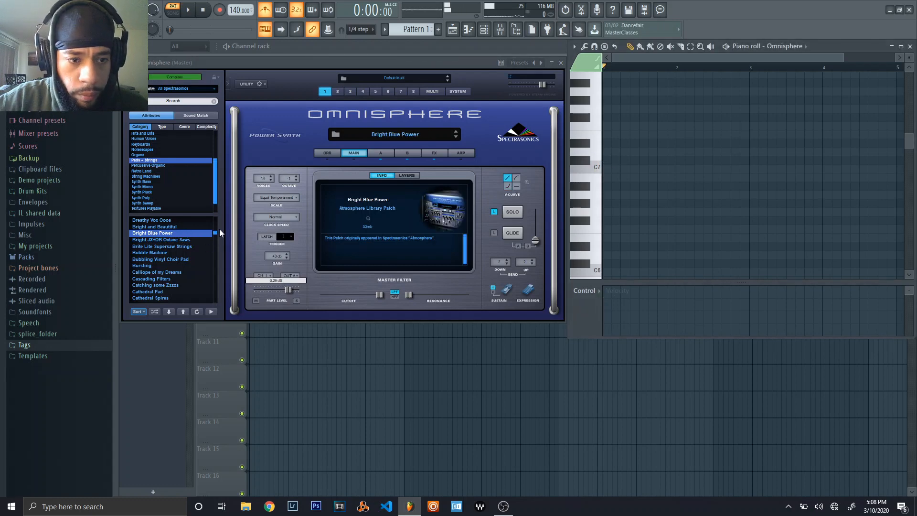
- Load the Agape Sheen patch from the start of the patch list and audition it on the Piano roll keyboard
left_click_drag(214, 231, 217, 215)
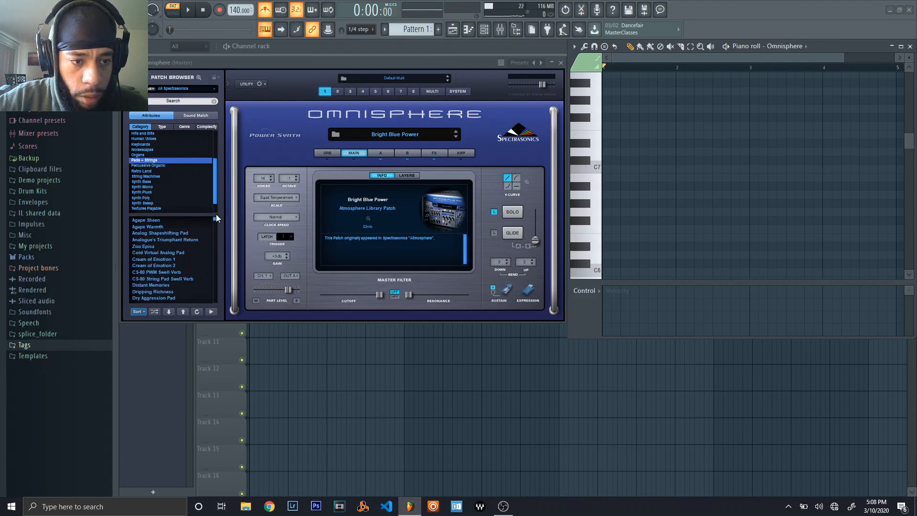
left_click(154, 221)
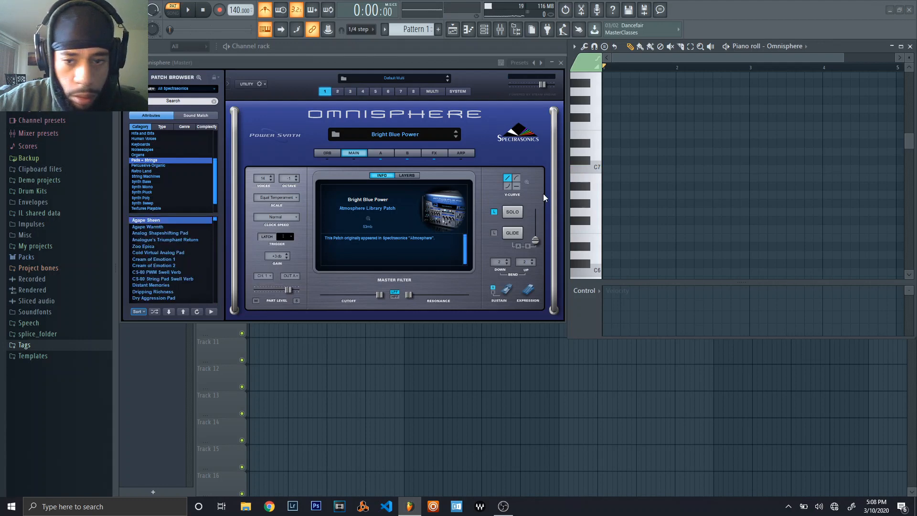
left_click(587, 203)
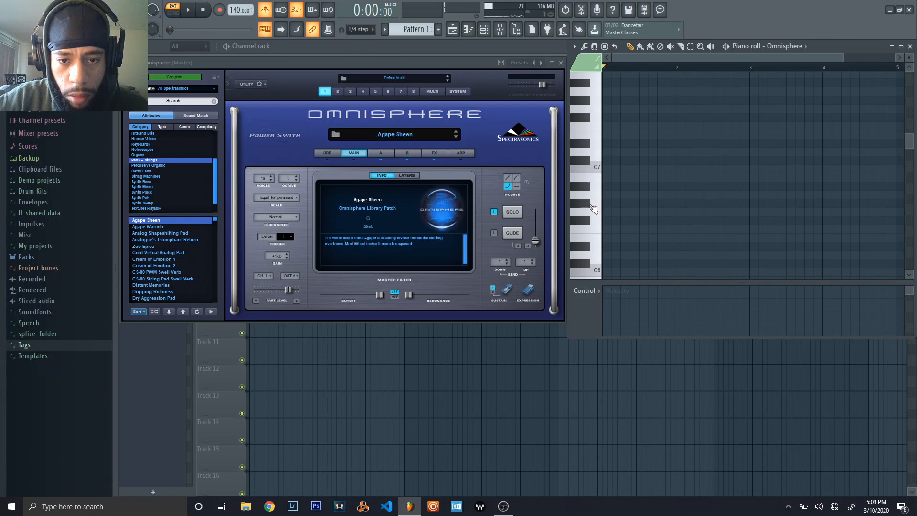
left_click(590, 228)
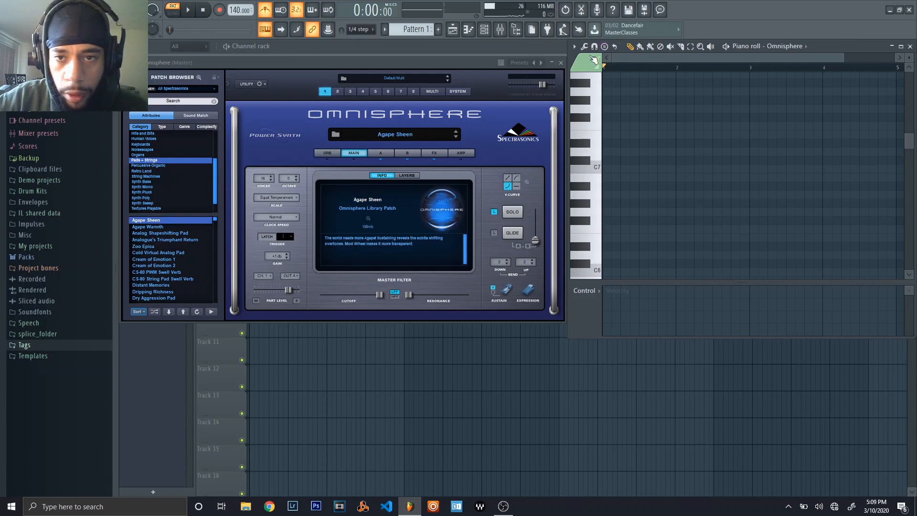
- Stamp a Minor 7th chord on G#6 at the start of bar 1, lengthen it to half a bar and play it
left_click(604, 46)
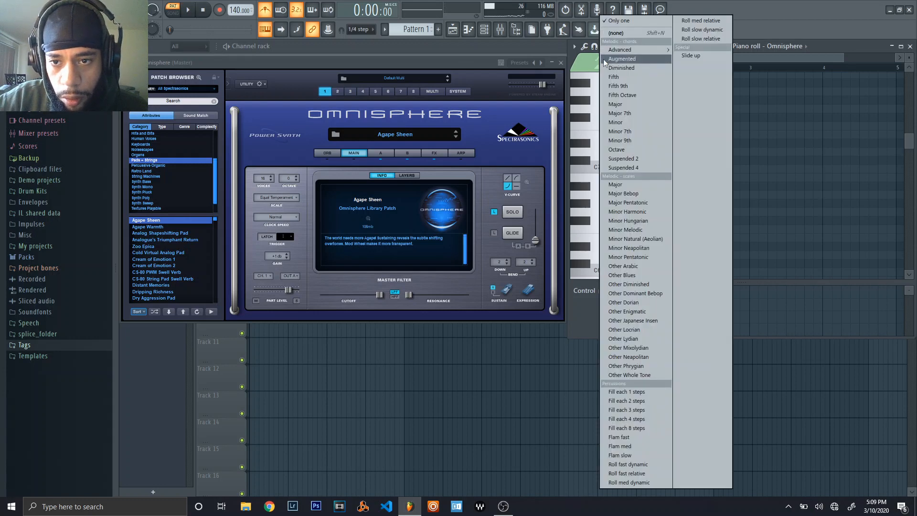
left_click(626, 134)
left_click(606, 203)
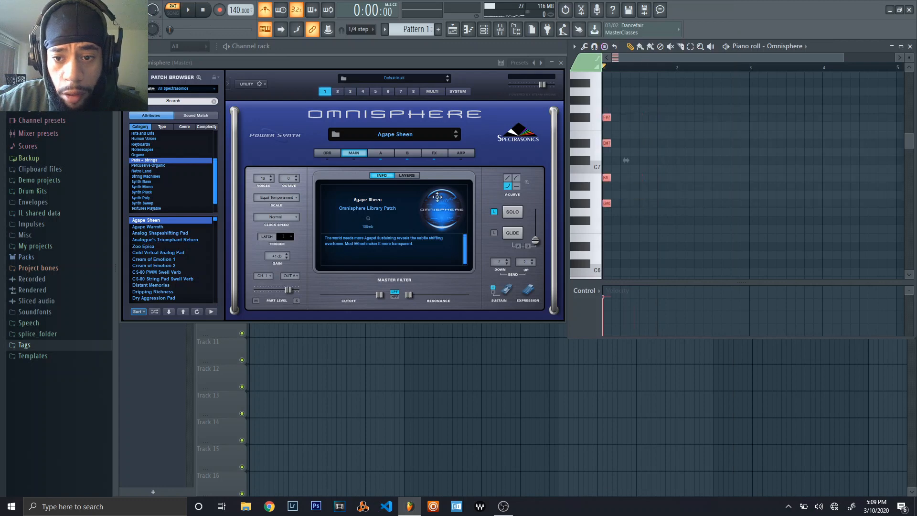
mouse_move(612, 144)
left_mouse_down()
mouse_move(639, 147)
mouse_move(628, 179)
left_mouse_up()
key("space")
key("space")
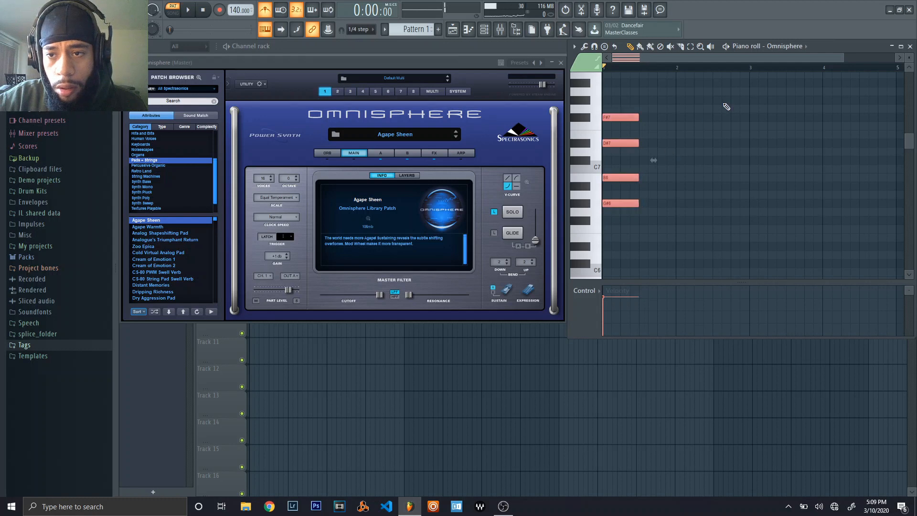
- Maximize the Piano roll and transpose the whole chord down two octaves so its root is G#4
double_click(830, 45)
scroll(381, 196, "up", 3)
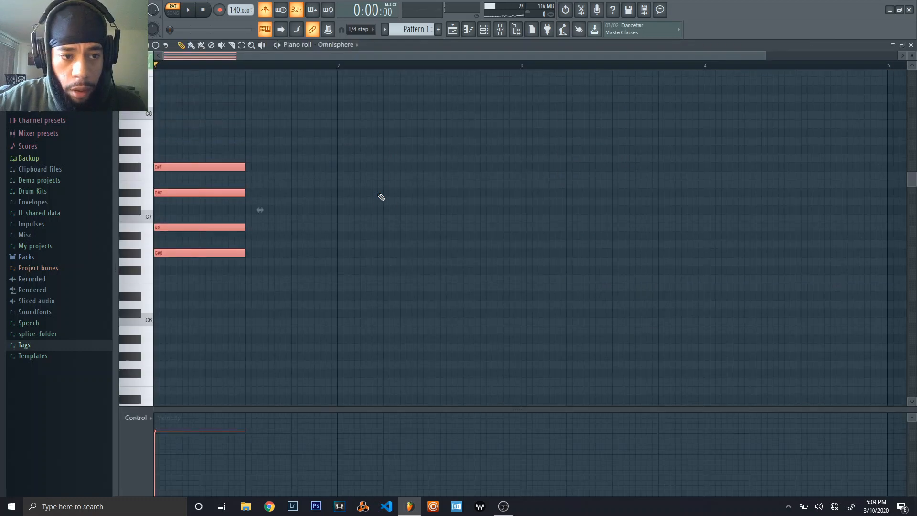
key("ctrl+a")
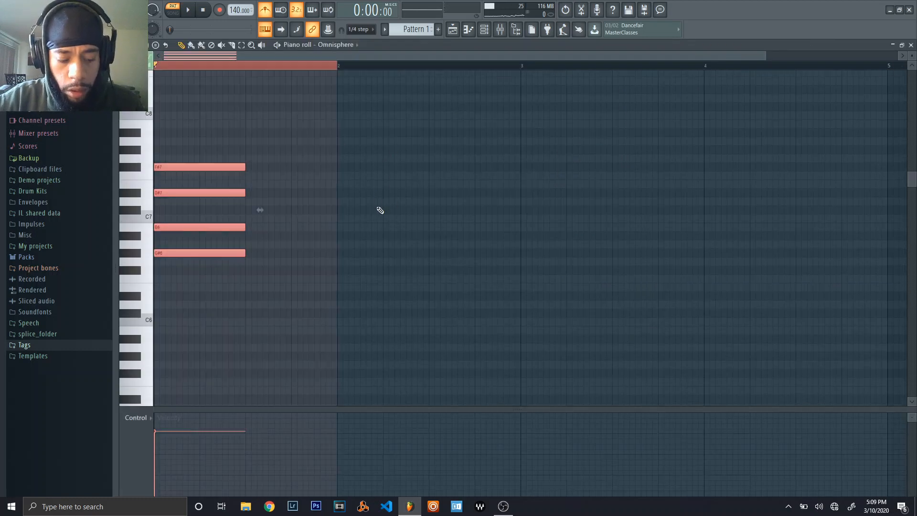
key("ctrl+Down")
key("ctrl+Down")
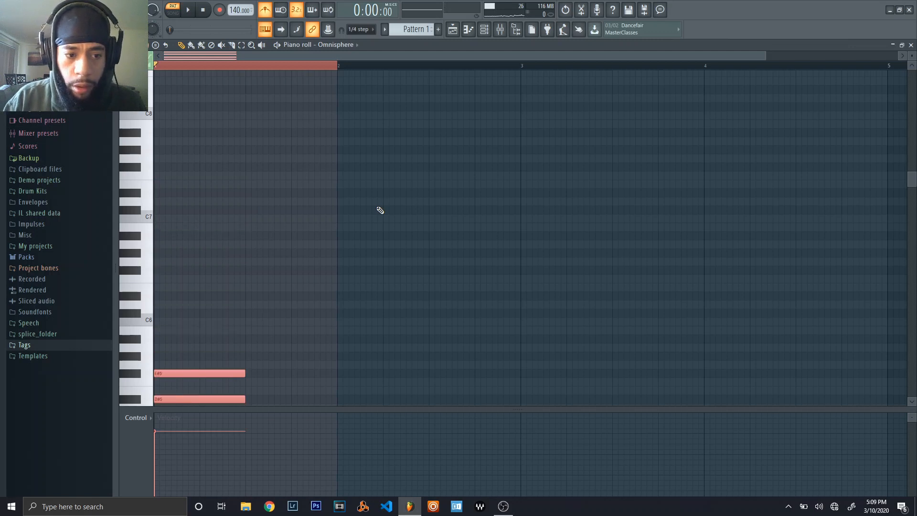
scroll(381, 211, "down", 9)
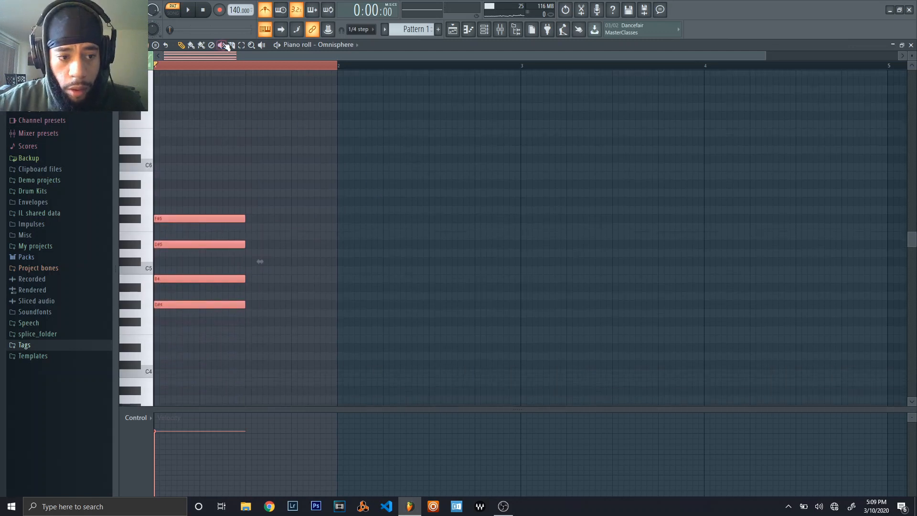
- Play back the transposed chord with the metronome turned off, and stop playback
left_click(192, 10)
left_click(265, 10)
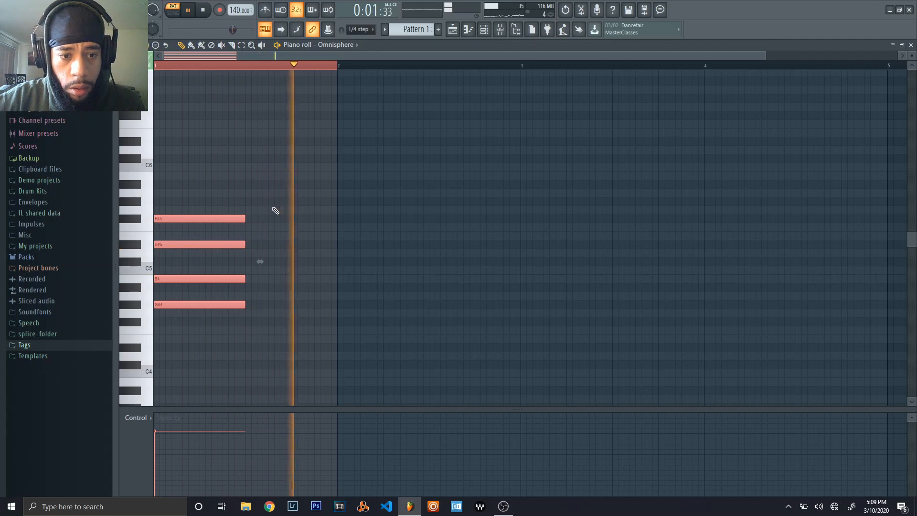
key("space")
- Clear the selection, lengthen all four chord notes to fill bar 1 and play the chord back
right_click(384, 269)
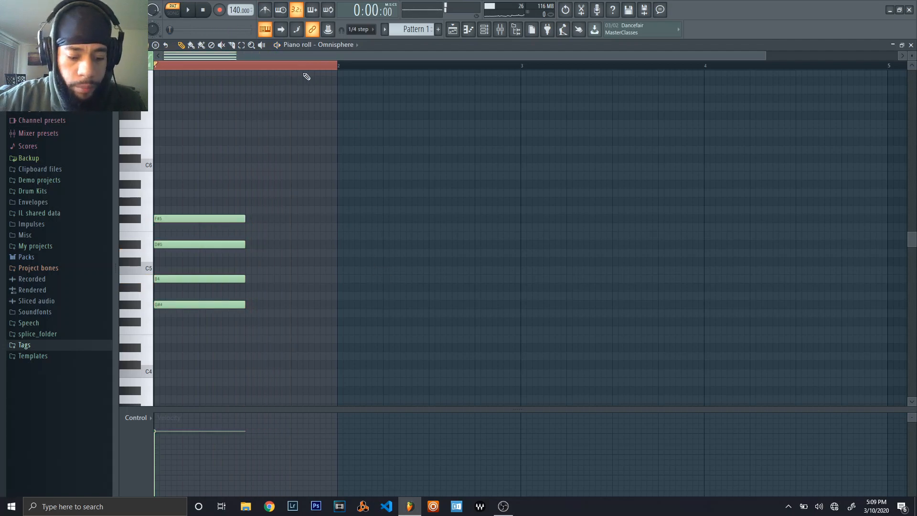
key("ctrl+d")
left_click_drag(247, 242, 337, 260)
key("space")
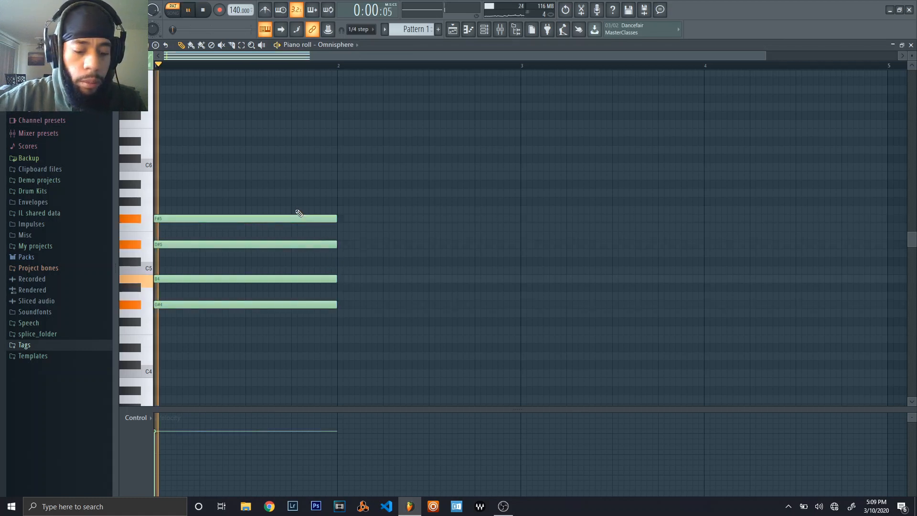
key("space")
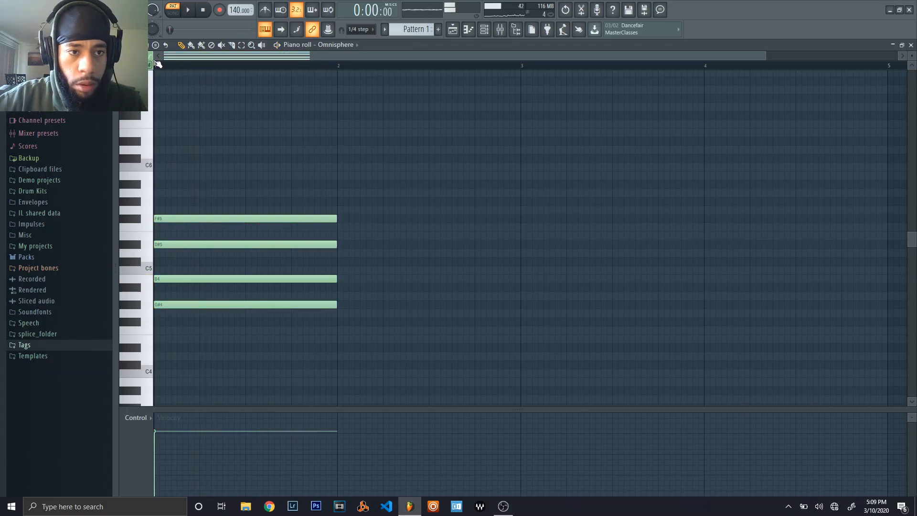
- Stamp a second Minor 7th chord on F5 and align it with the start of bar 2
left_click(158, 44)
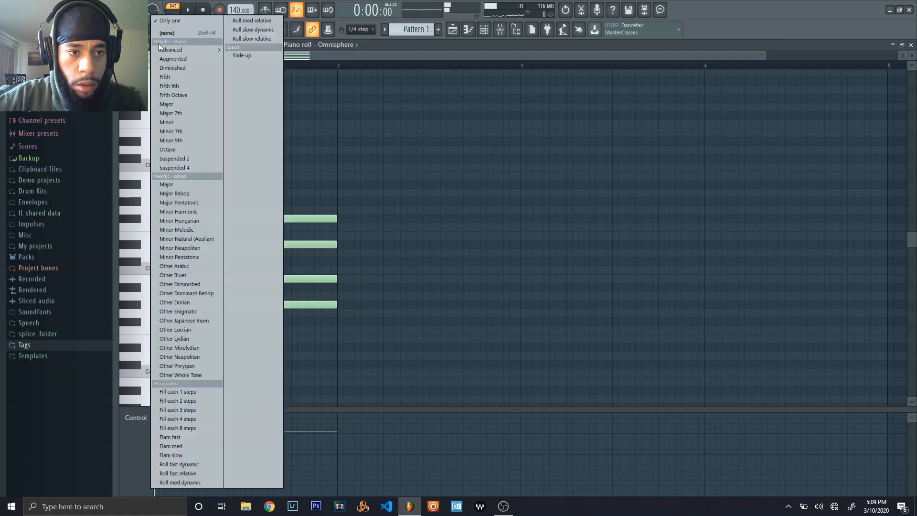
left_click(197, 132)
left_click(371, 230)
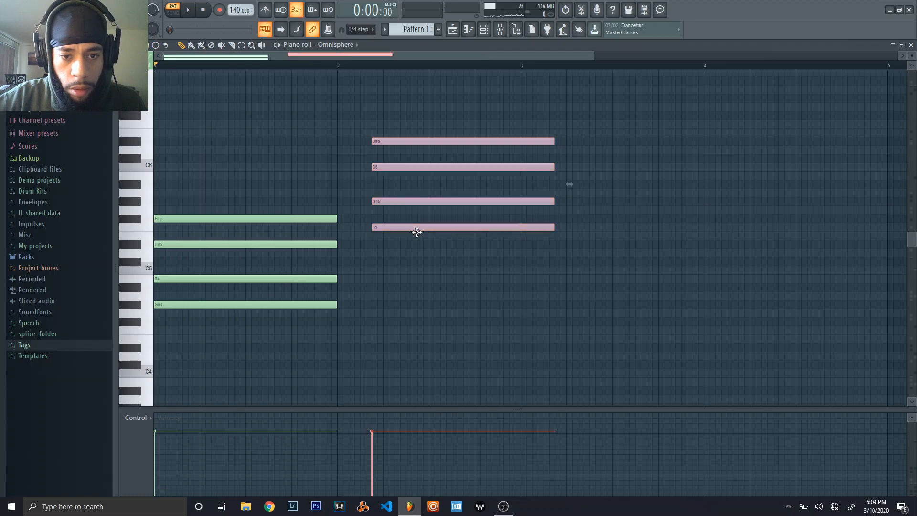
left_click_drag(415, 230, 382, 237)
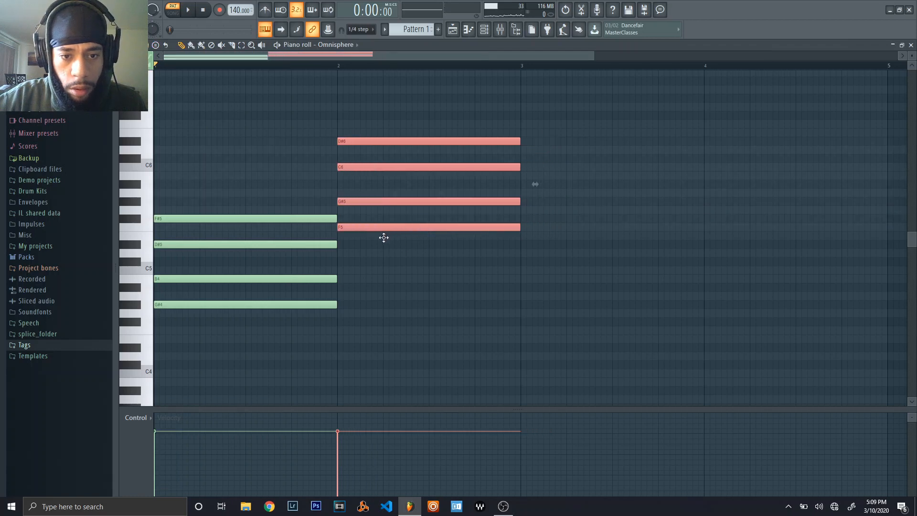
- Delete the F5 chord from bar 2, along with the stray note near the bar line
left_click(155, 45)
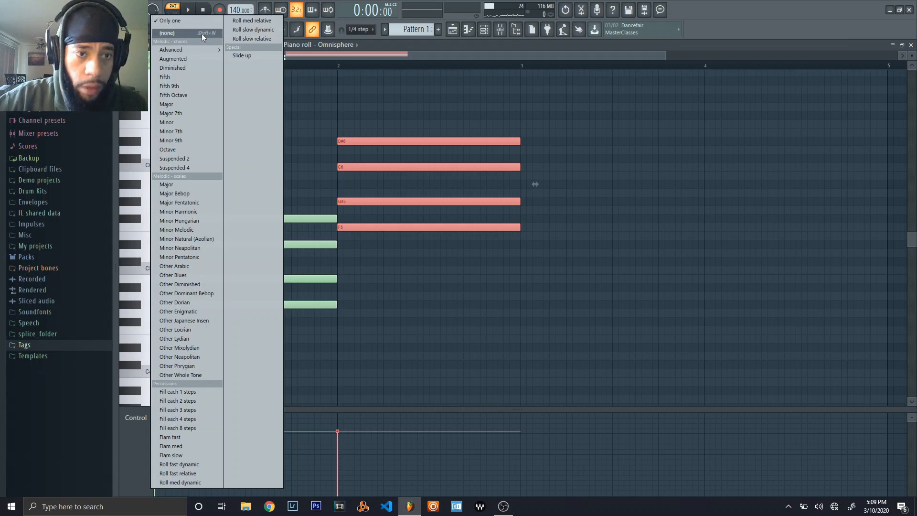
left_click(349, 112)
right_click(358, 142)
left_click(336, 167)
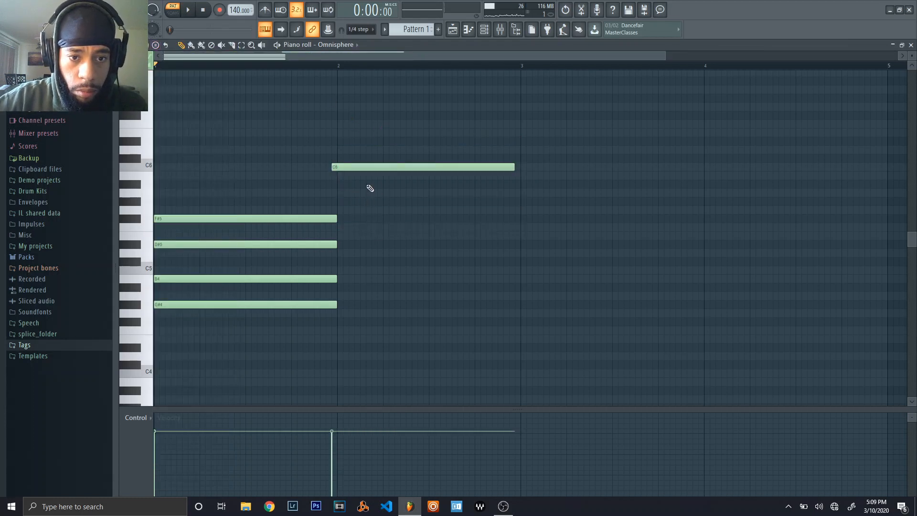
right_click(371, 170)
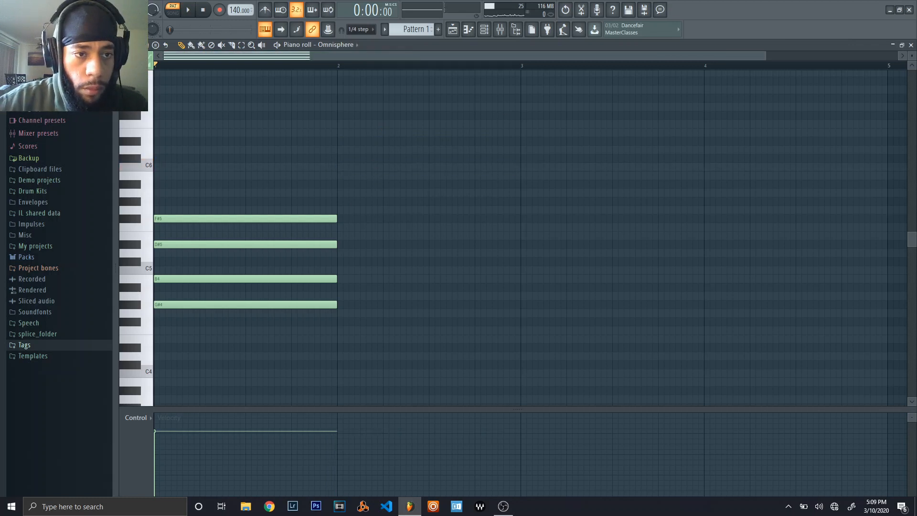
- Turn off the stamp tool's Only one option, and place and delete a single test note in bar 2
left_click(155, 45)
left_click(184, 23)
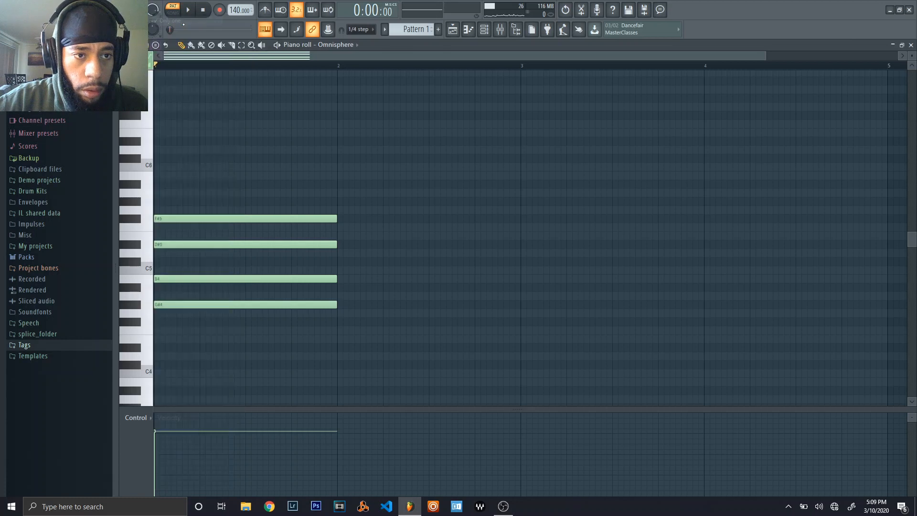
left_click(342, 201)
right_click(374, 203)
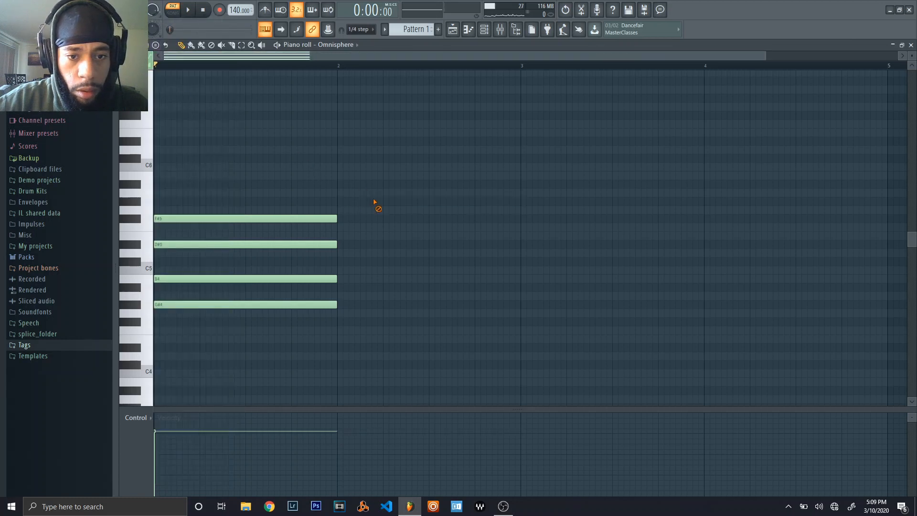
- Stamp several Minor 7th chords in a row after the first bar, including roots F5 and B4
left_click(156, 45)
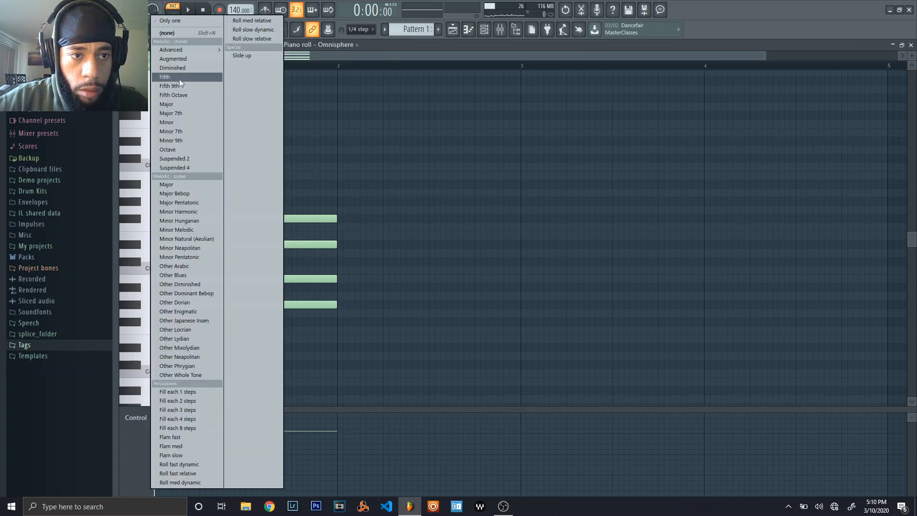
left_click(183, 130)
left_click(352, 226)
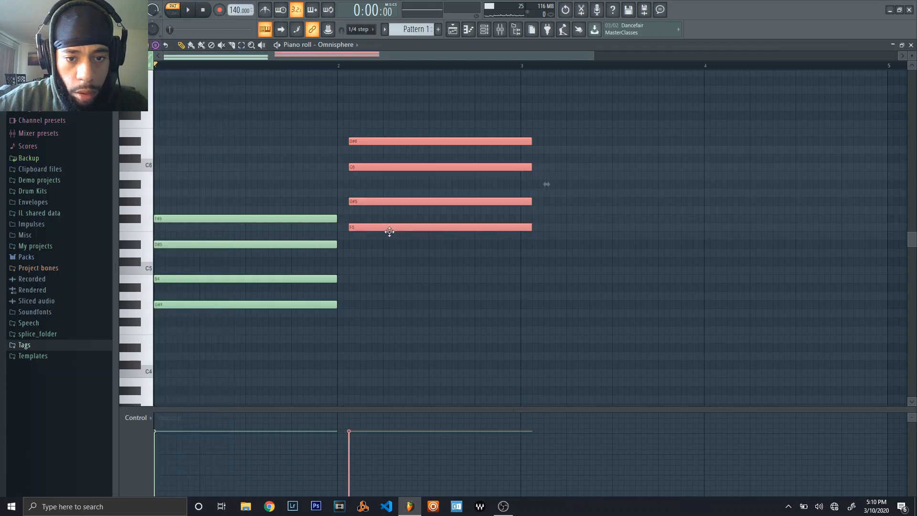
left_click(500, 278)
left_click(778, 338)
left_click(747, 236)
- Delete the extra stamped chords, keeping only the bar 1 chord, and play the pattern
right_click(823, 209)
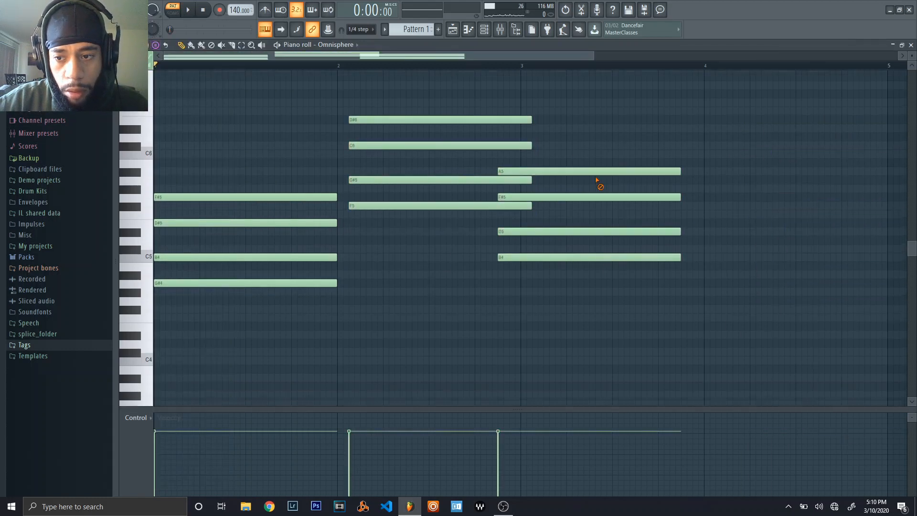
right_click(597, 193)
right_click(470, 119)
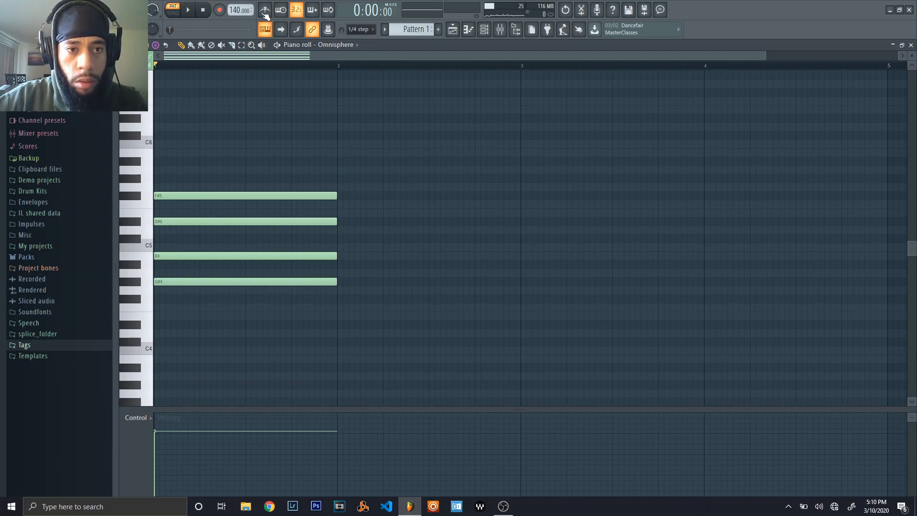
key("space")
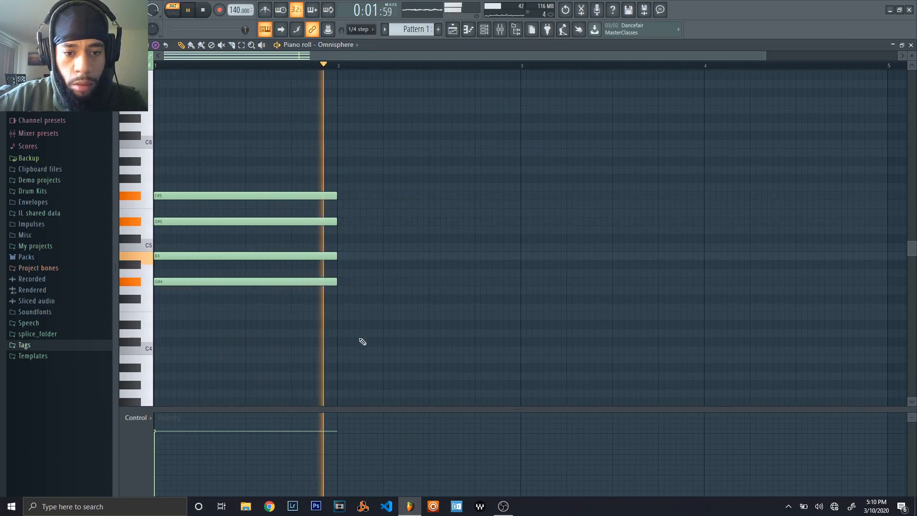
- Add a second Minor 7th chord in bar 3, lower it to root C#4, and play the pattern
key("space")
key("ctrl+v")
key("space")
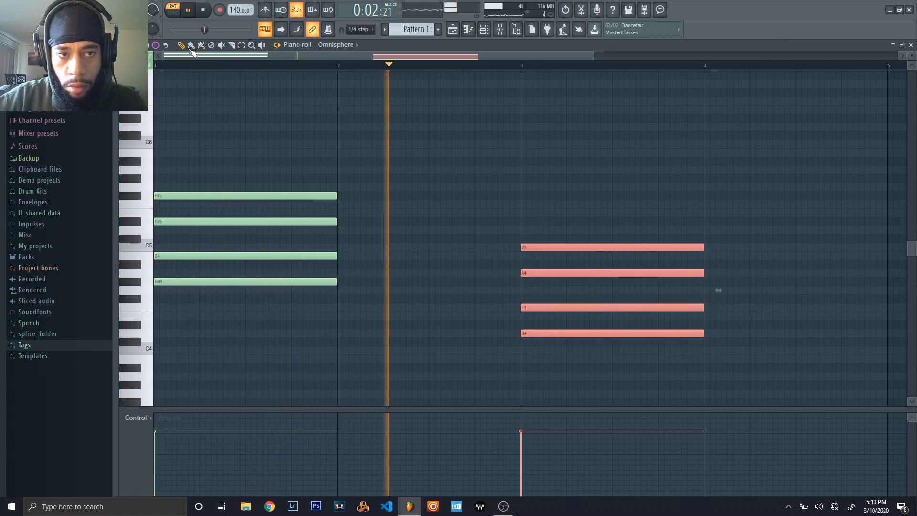
key("space")
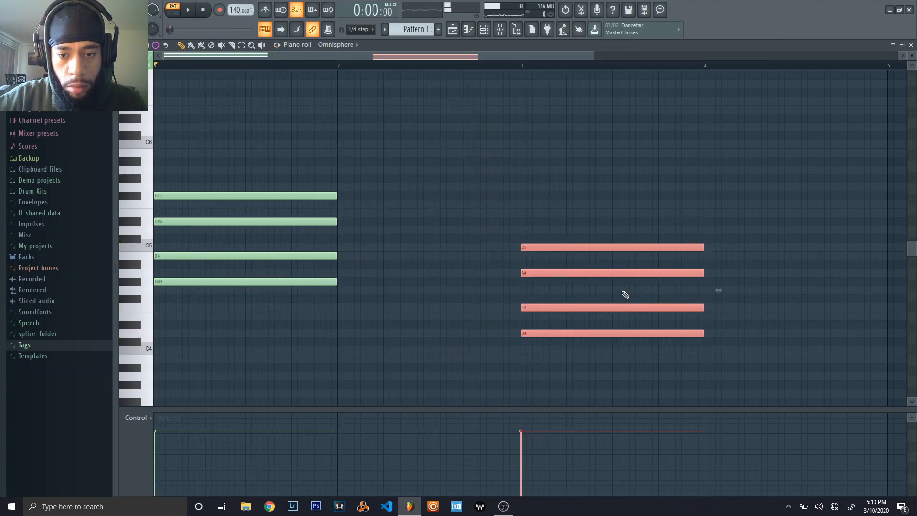
left_click_drag(576, 283, 576, 291)
key("space")
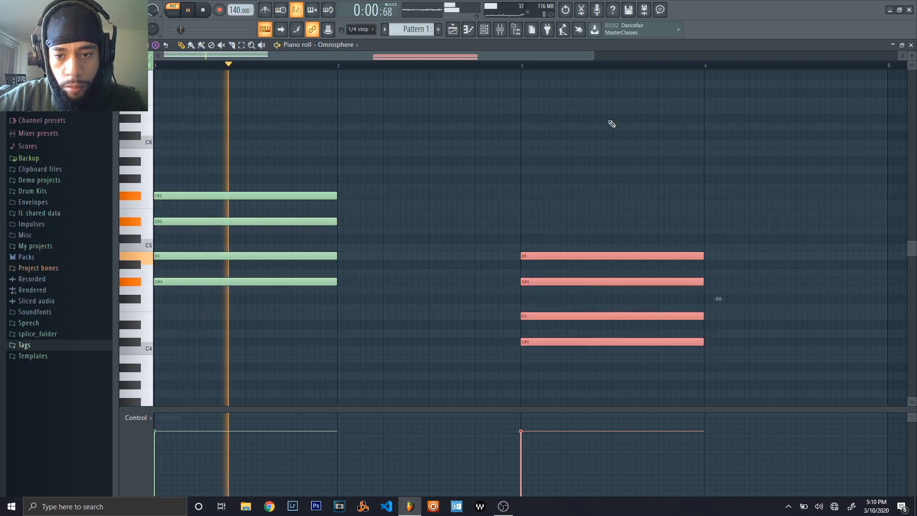
scroll(610, 123, "down", 3)
scroll(612, 124, "up", 1)
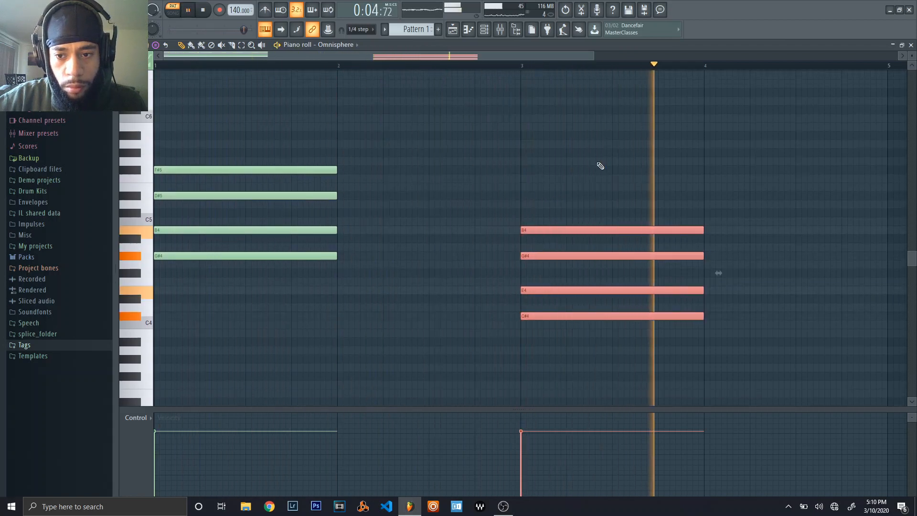
- Try the bar 3 chord at roots C4 and B3, auditioning from bar 3, and return it to root C#4
key("space")
key("ctrl+a")
left_click_drag(559, 255, 559, 264)
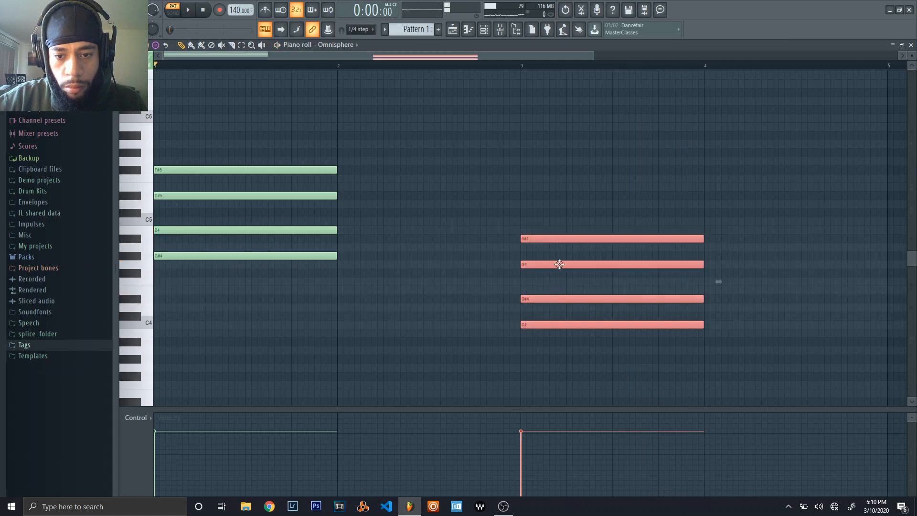
left_click(539, 71)
left_click(524, 69)
key("space")
key("space")
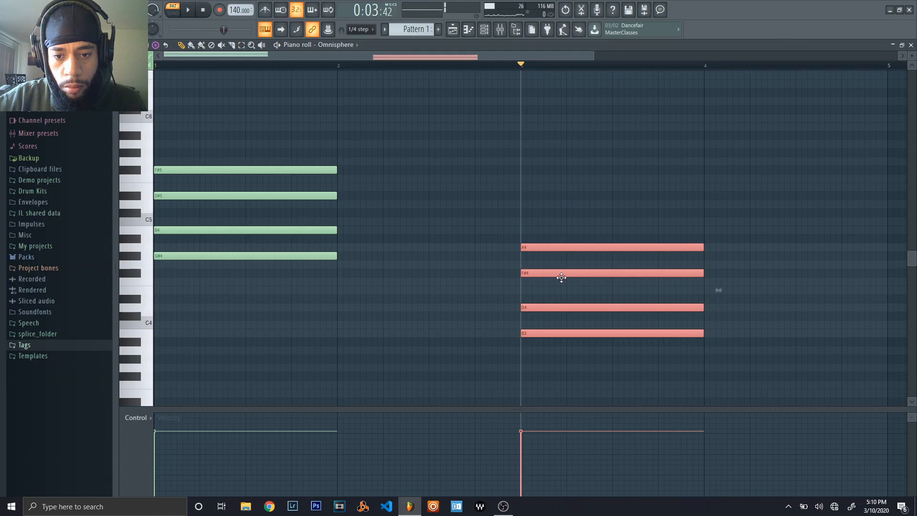
key("space")
key("space")
key("ctrl+z")
key("space")
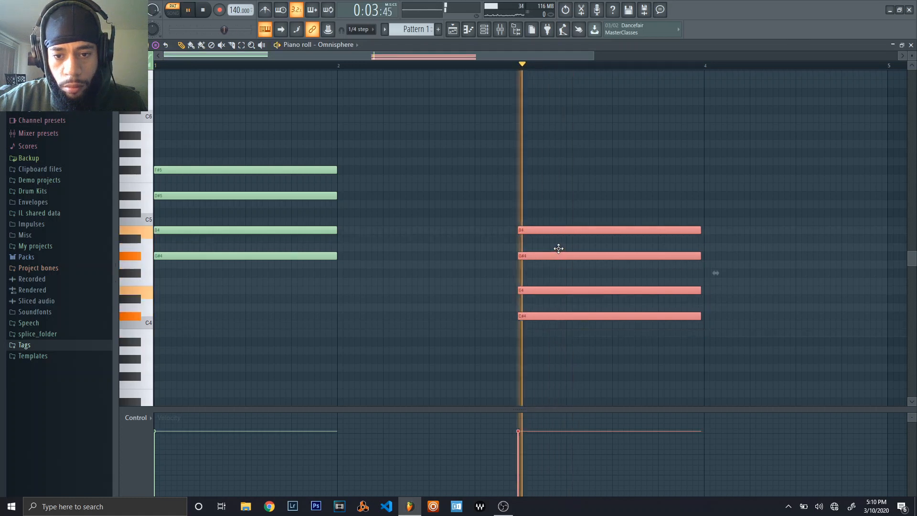
key("space")
key("space")
key("space")
left_click(203, 9)
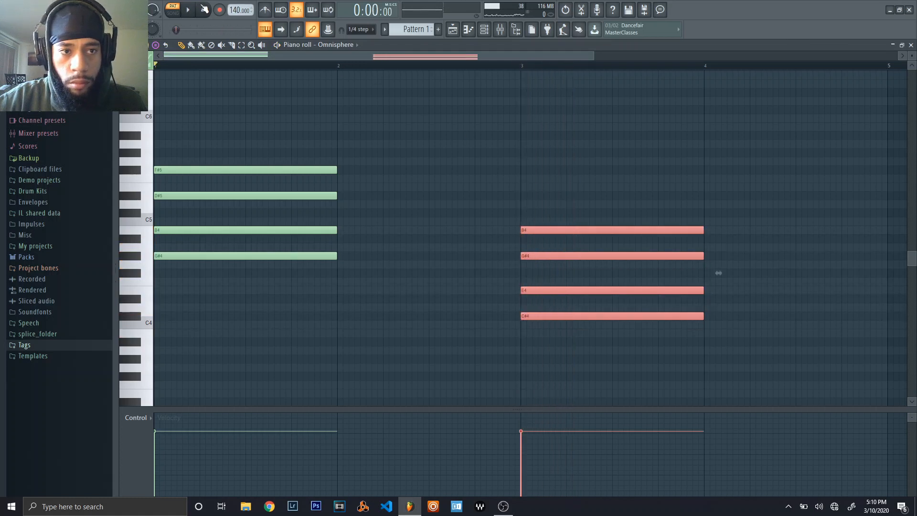
- Play the two-chord pattern from the start
key("space")
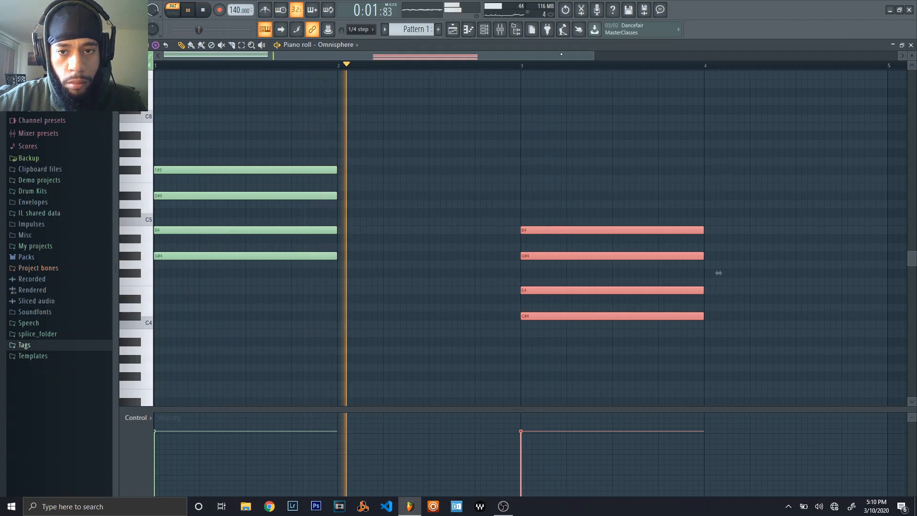
left_click_drag(595, 56, 700, 68)
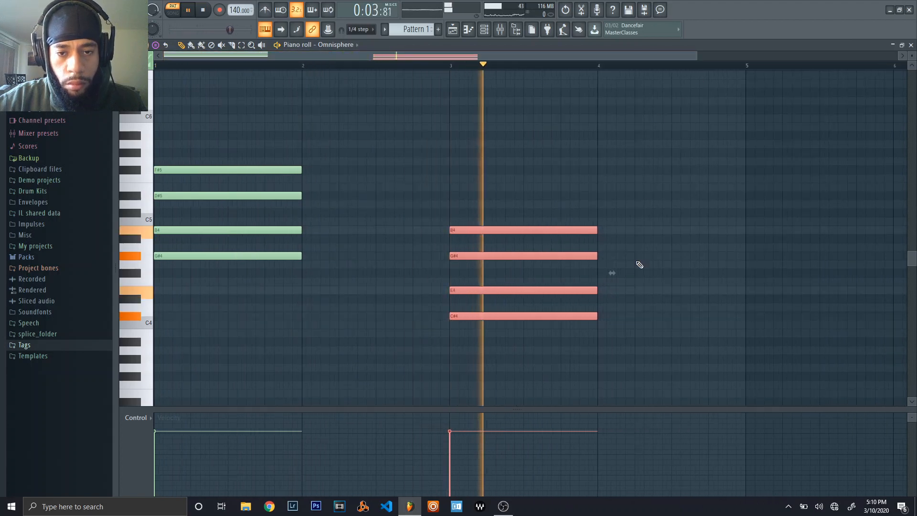
key("space")
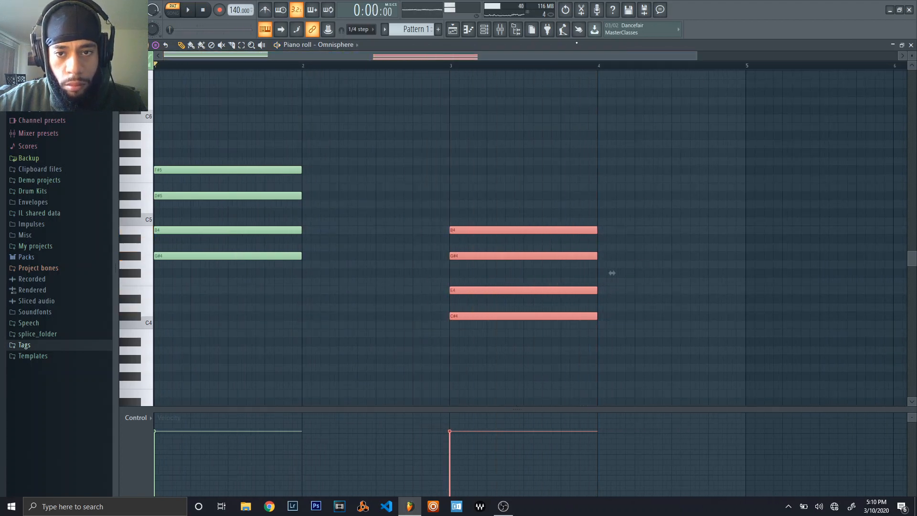
- Try the Coldstones and Circular Prophets pad patches in Omnisphere, playing the pattern with each
double_click(576, 43)
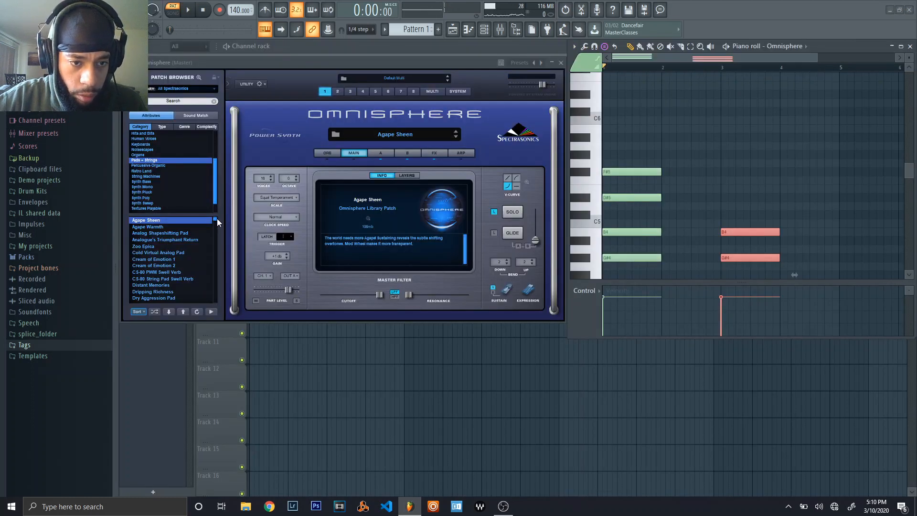
left_click_drag(217, 219, 216, 234)
left_click(162, 285)
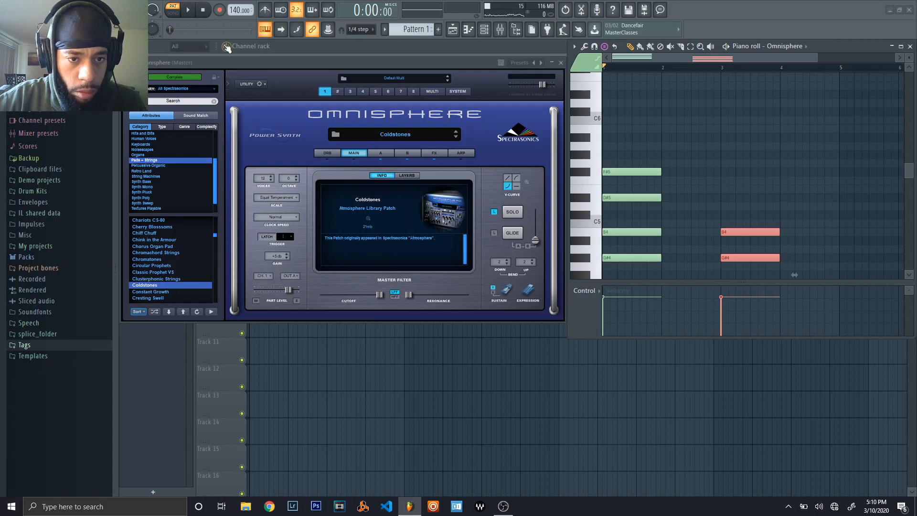
left_click(191, 10)
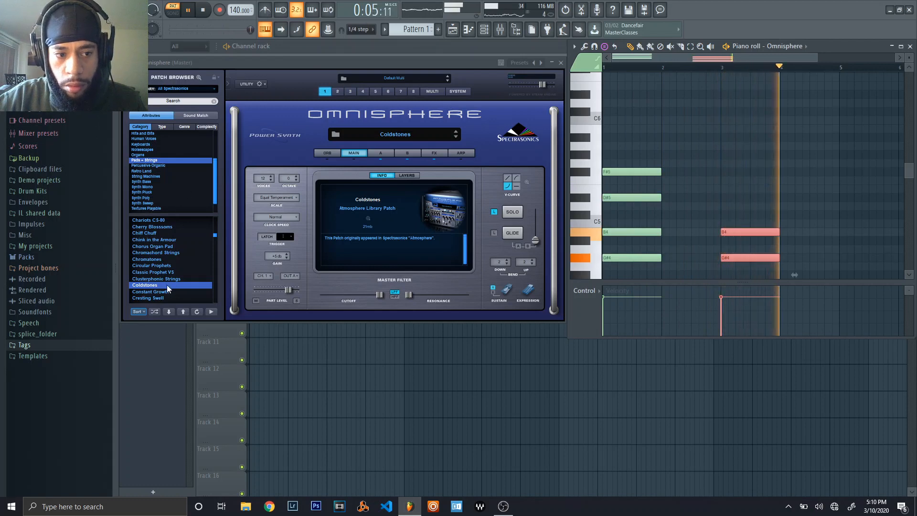
key("space")
left_click(158, 266)
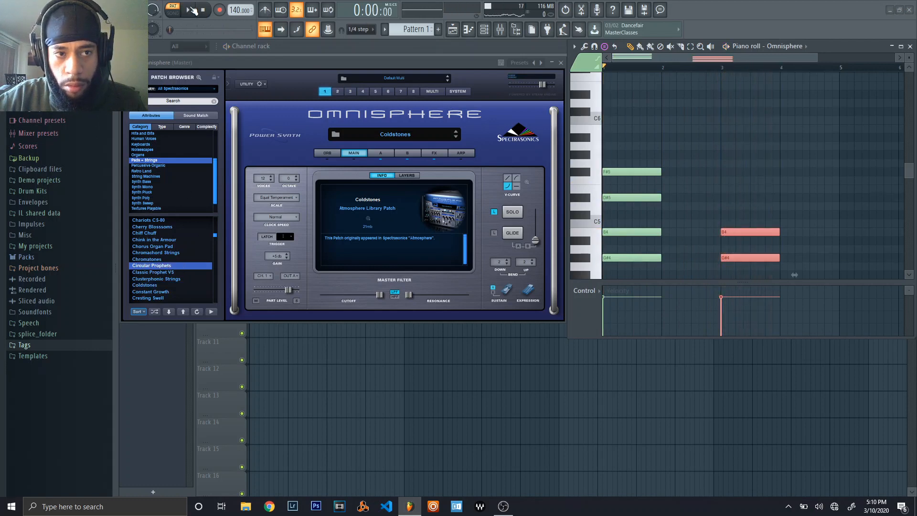
left_click(191, 9)
key("space")
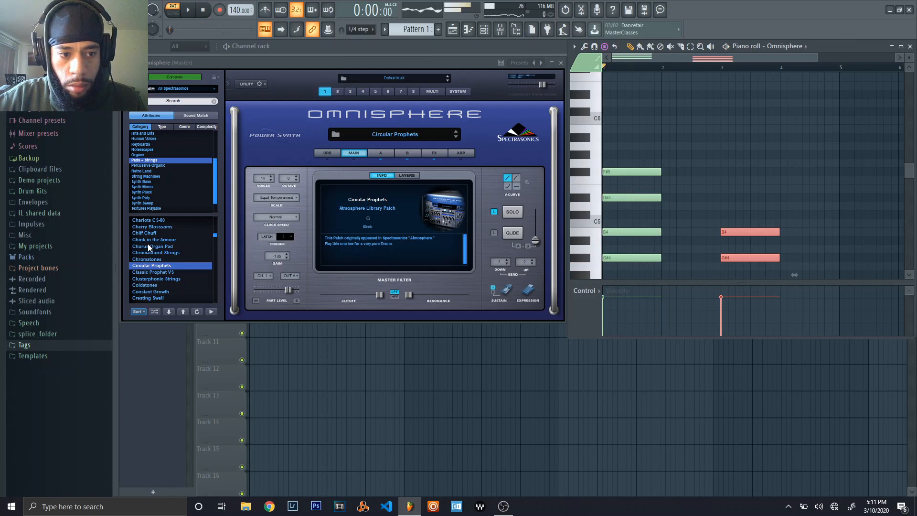
- Load the Chorus Organ Pad patch in Omnisphere and play the pattern with it
left_click(147, 246)
left_click(195, 10)
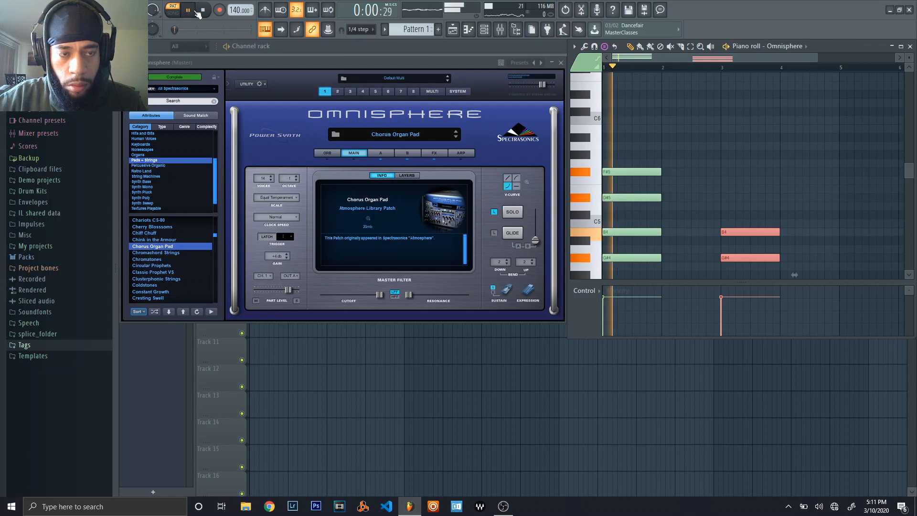
key("space")
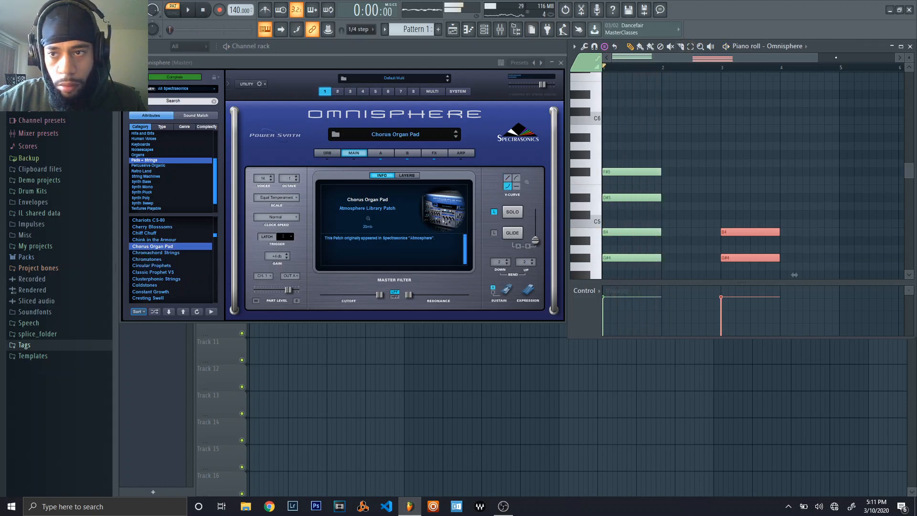
- Delete both Minor 7th chords from the maximized Piano roll
left_click(901, 46)
right_click(525, 288)
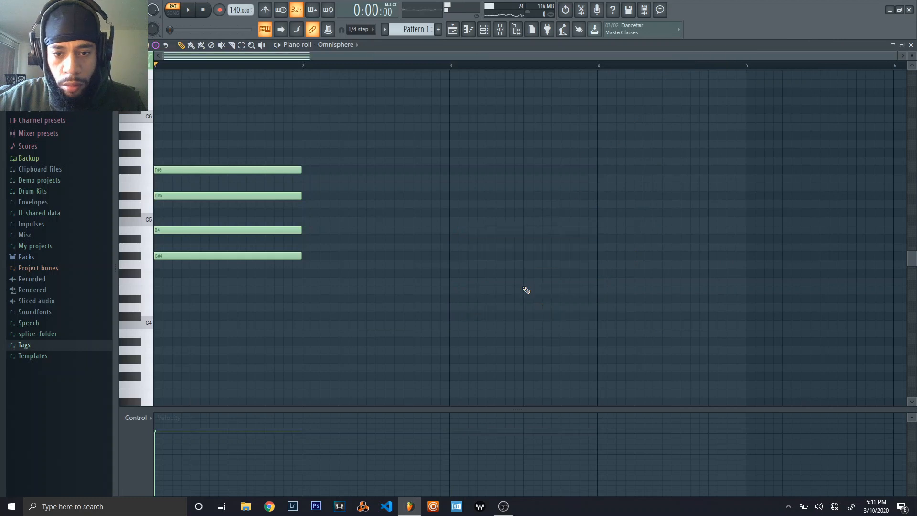
right_click(257, 195)
- Stamp a Minor 9th chord in bar 1 with its root on E4, and play it
left_click(155, 46)
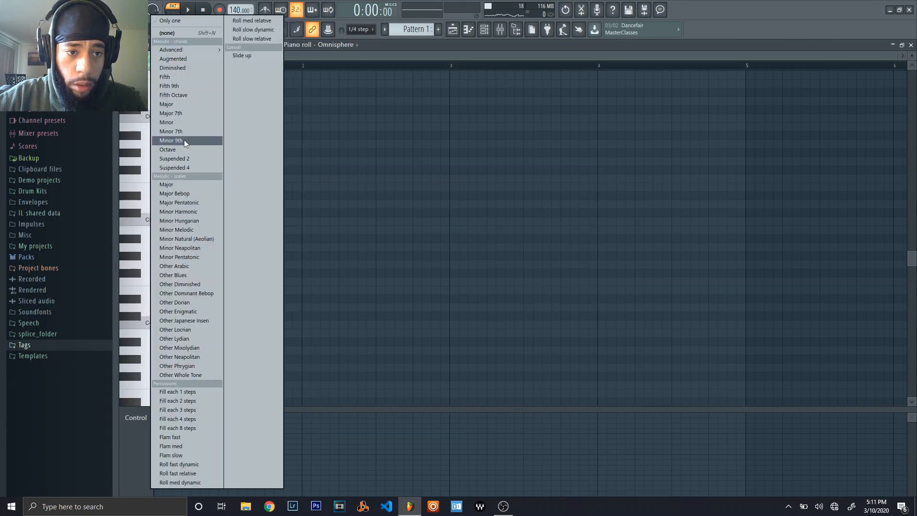
left_click(171, 141)
left_click(210, 223)
left_click_drag(198, 223, 188, 291)
key("space")
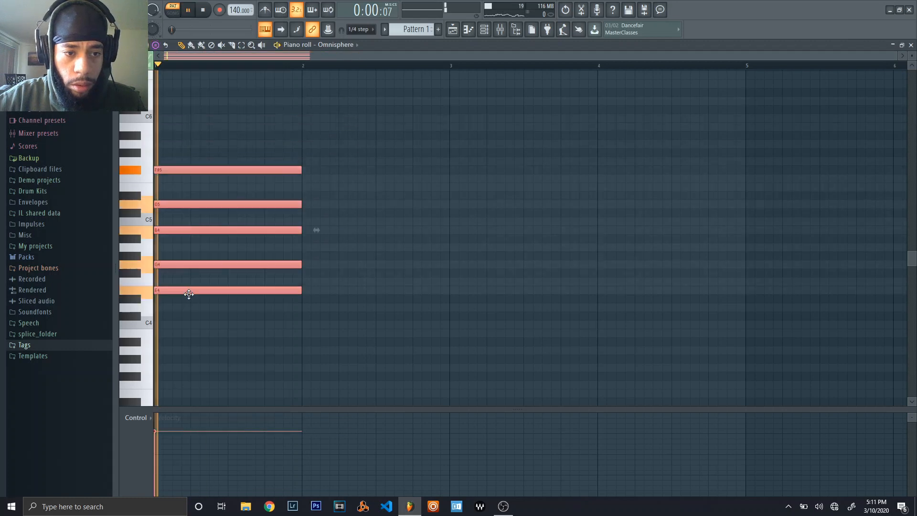
key("space")
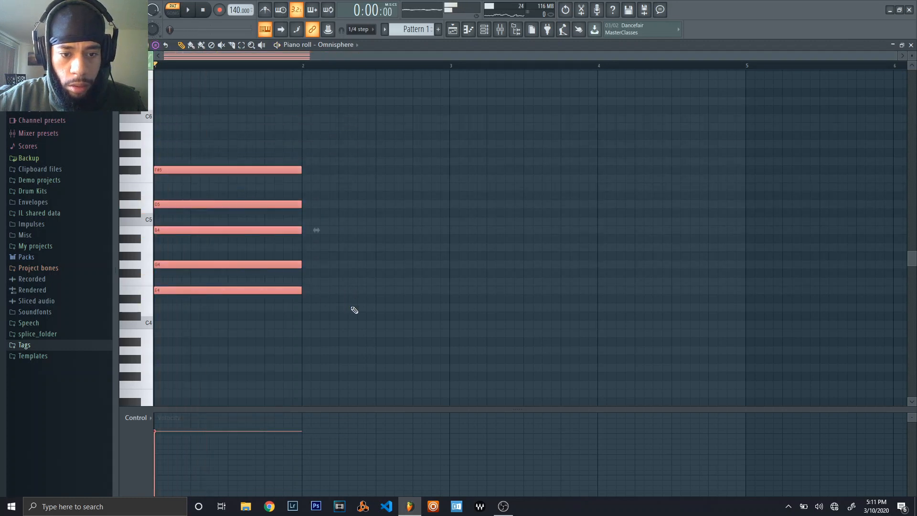
key("space")
key("space")
- Audition the chord's lowest note E4 and highest note F#5 separately, and play the whole chord
left_click(141, 292)
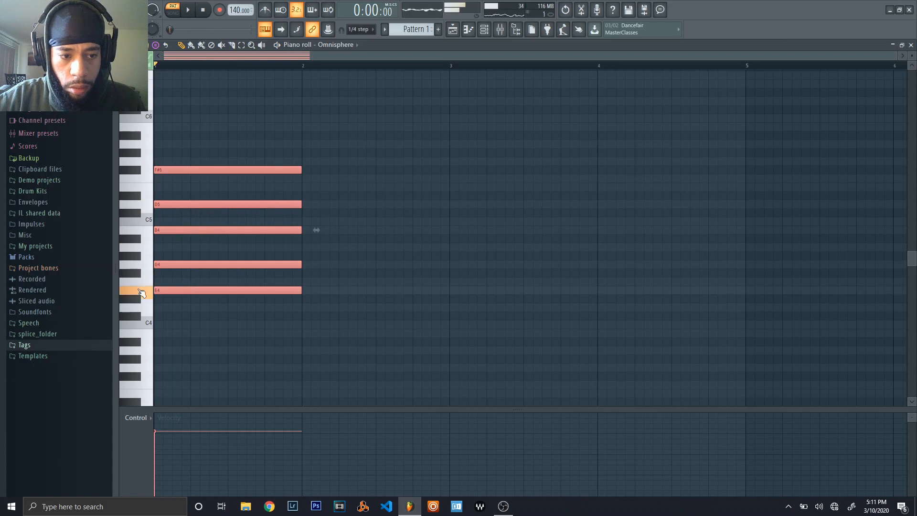
left_click(139, 290)
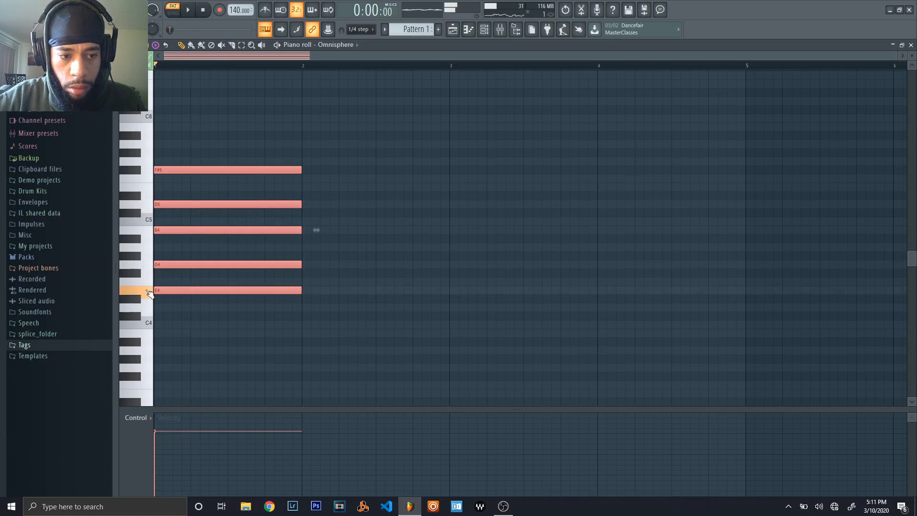
left_click(151, 170)
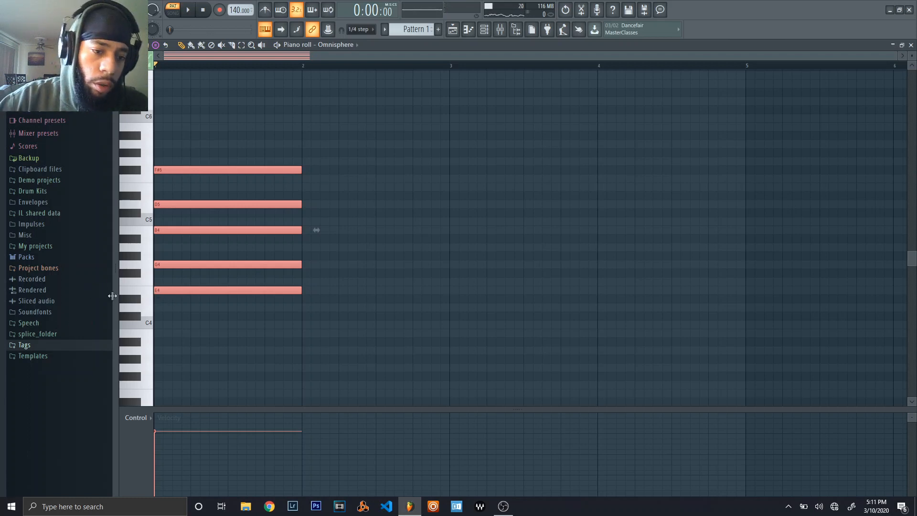
left_click(188, 10)
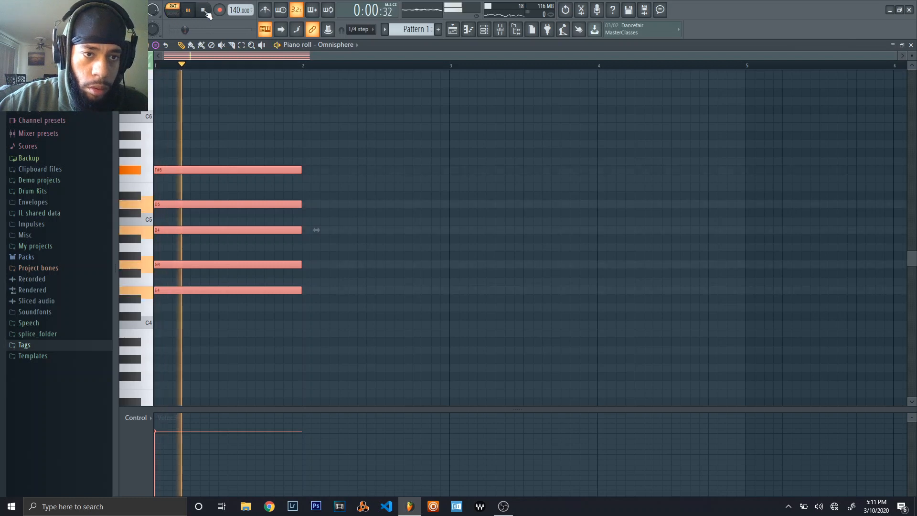
left_click(204, 11)
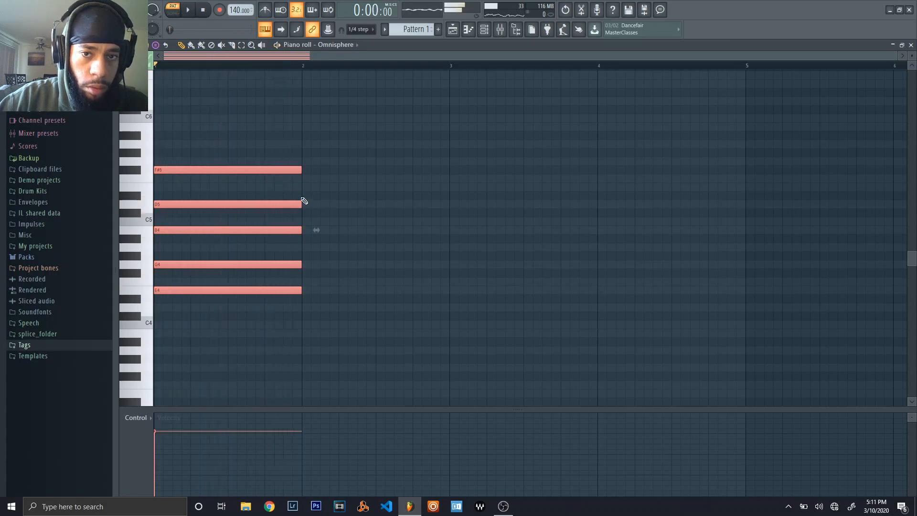
left_click(146, 173)
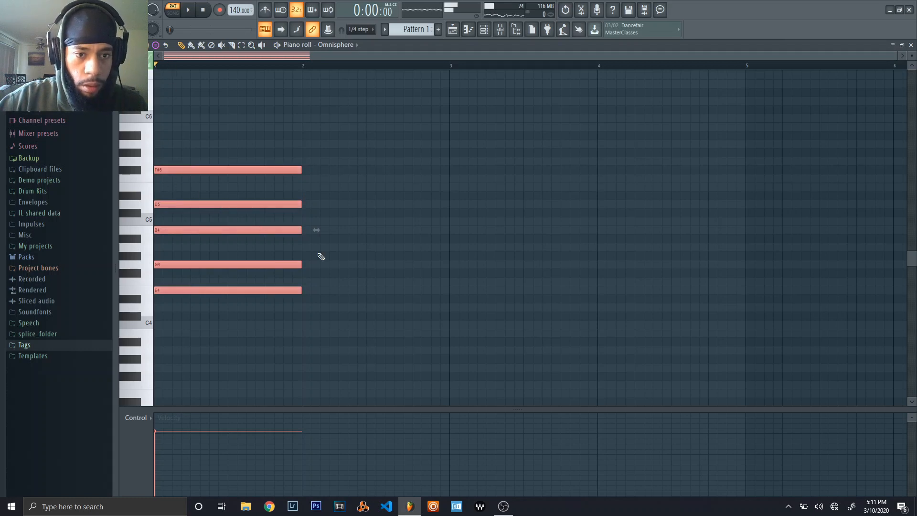
- Lengthen the first chord to two bars, and stamp a second two-bar Minor 9th chord at bar 3 with root B3
left_click_drag(301, 290, 449, 290)
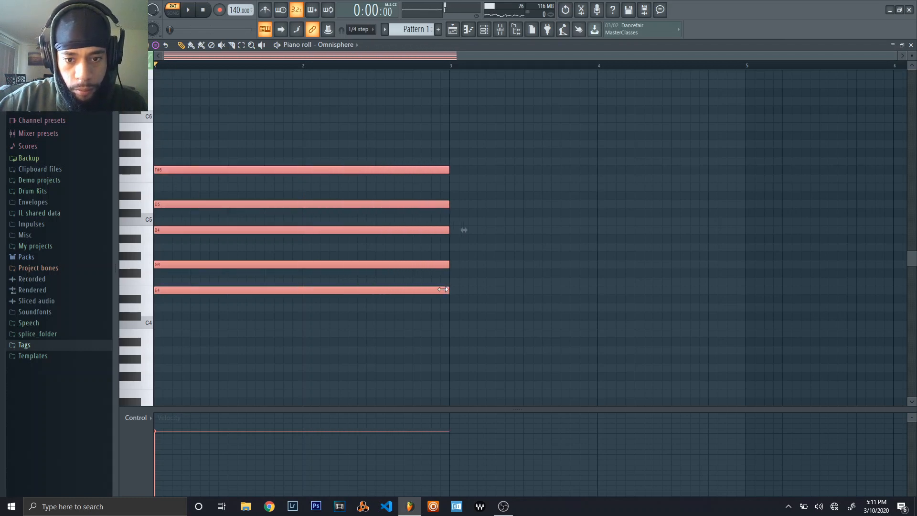
left_click(464, 343)
key("space")
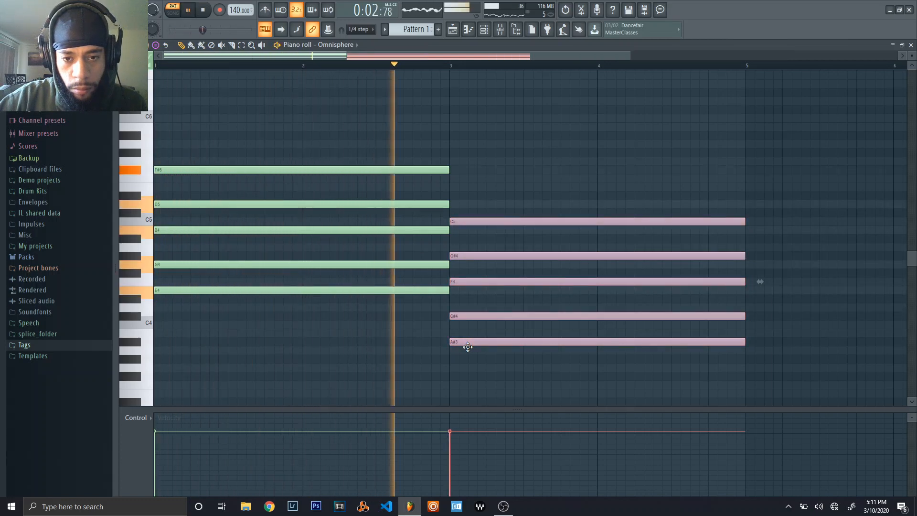
key("space")
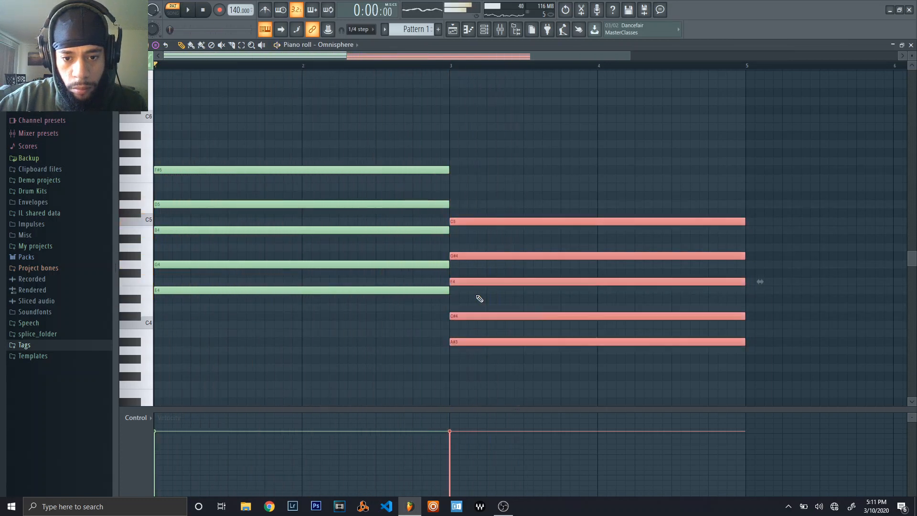
left_click_drag(475, 281, 473, 266)
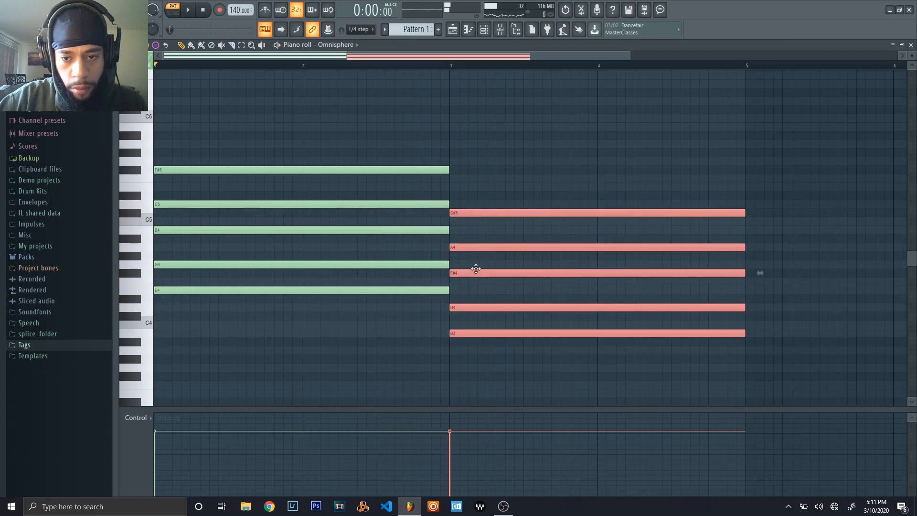
key("space")
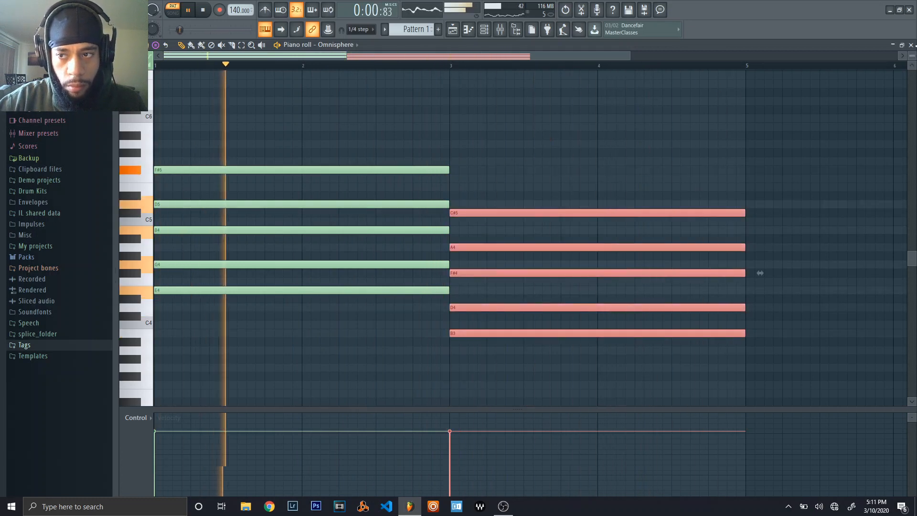
- Close the Piano roll and Omnisphere windows while the pattern plays
left_click(911, 45)
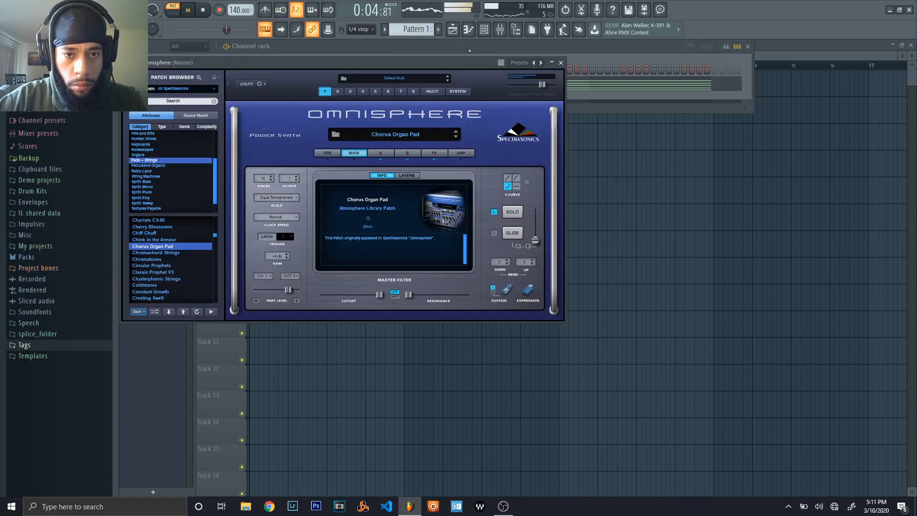
left_click(560, 63)
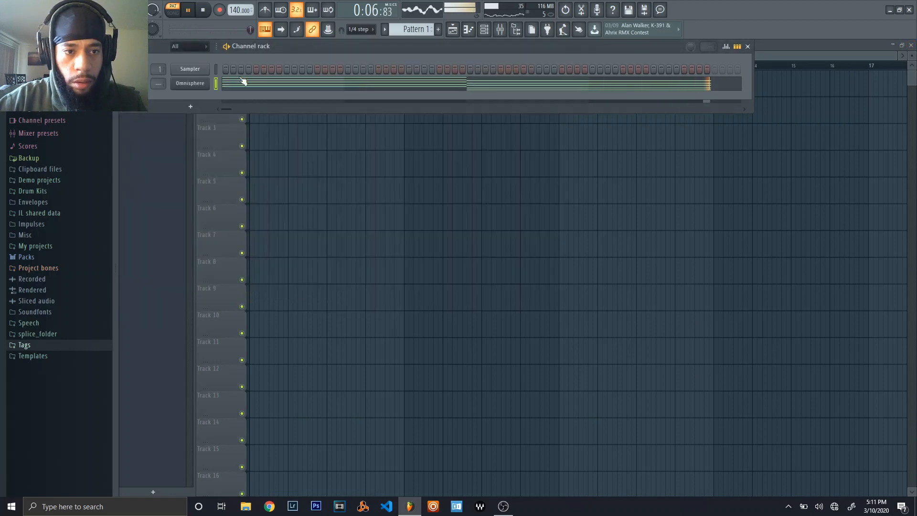
- Stop playback, close the Omnisphere window after viewing it, and open the mixer
key("space")
right_click(198, 69)
left_click(191, 85)
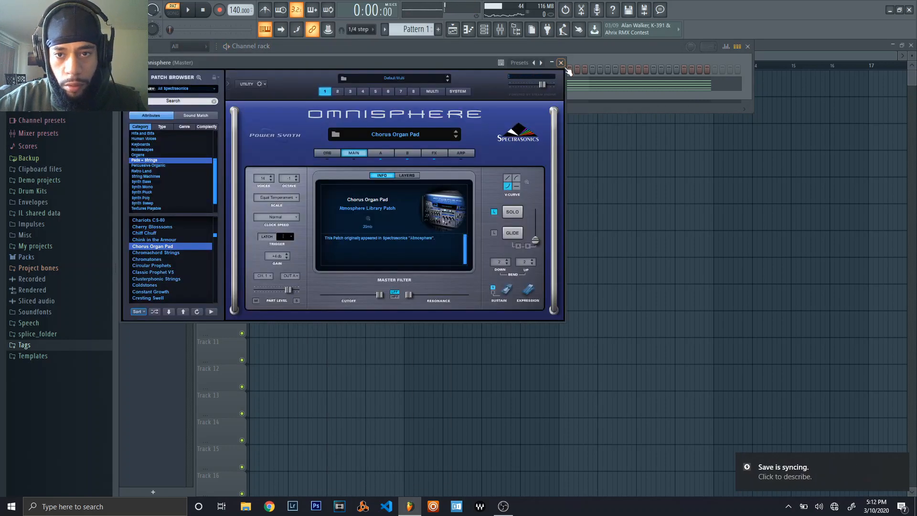
left_click(561, 62)
left_click(501, 29)
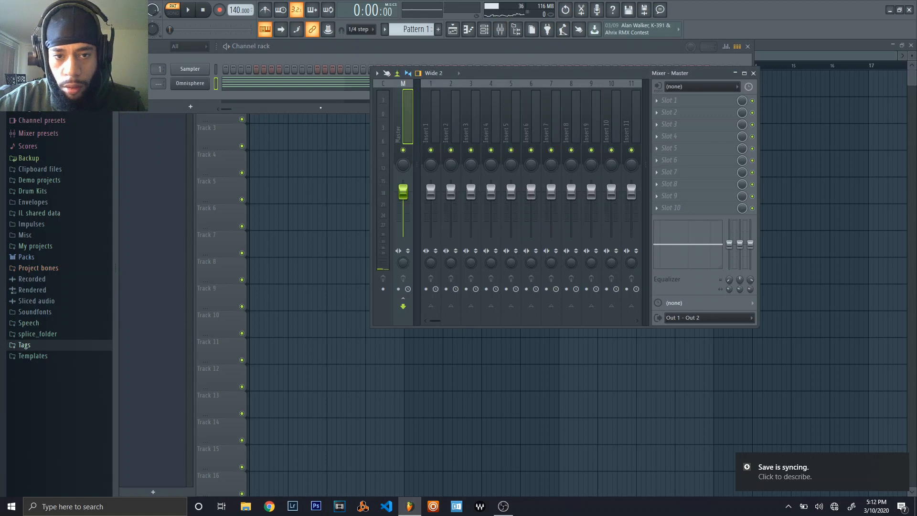
- Reopen Omnisphere, show its channel settings, and route it to mixer track 2
left_click(204, 85)
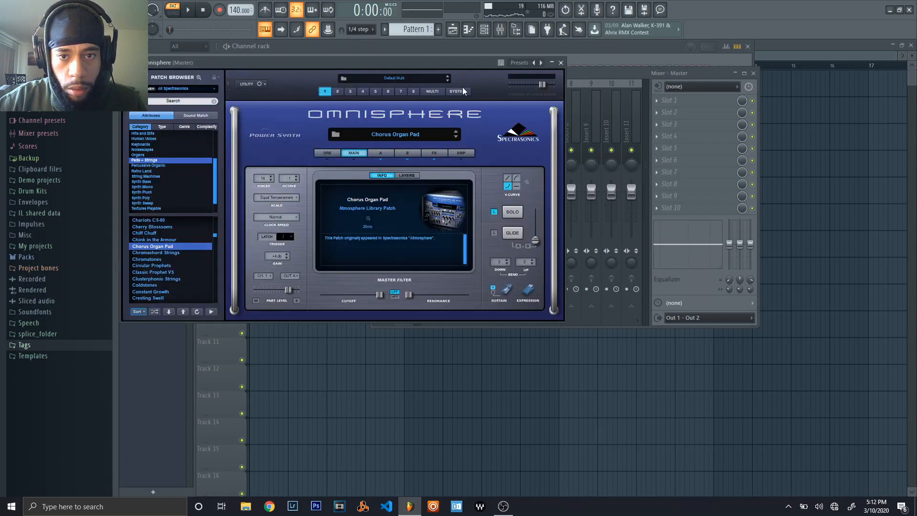
left_click_drag(193, 66, 249, 73)
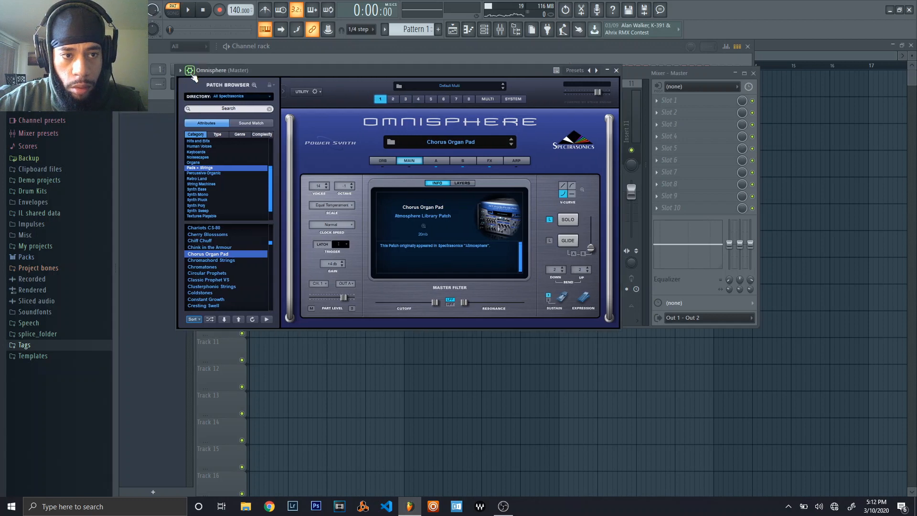
left_click(192, 72)
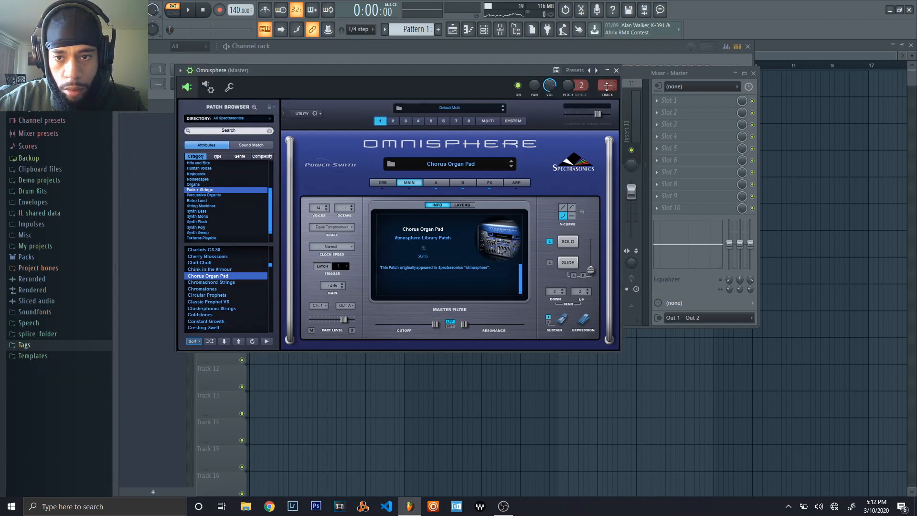
left_click(607, 87)
- Play the pattern and lower the Omnisphere mixer track's low equalizer band to -18.0 at 90 Hz
left_click(658, 101)
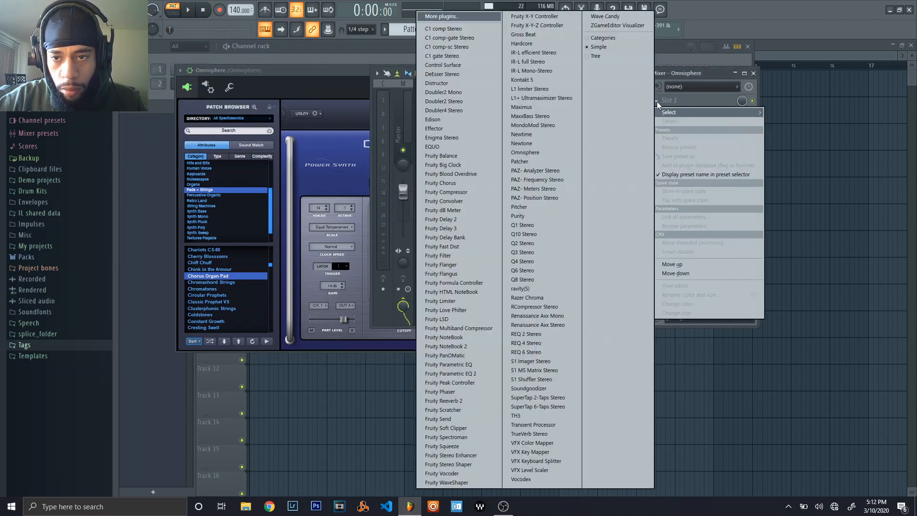
left_click(454, 57)
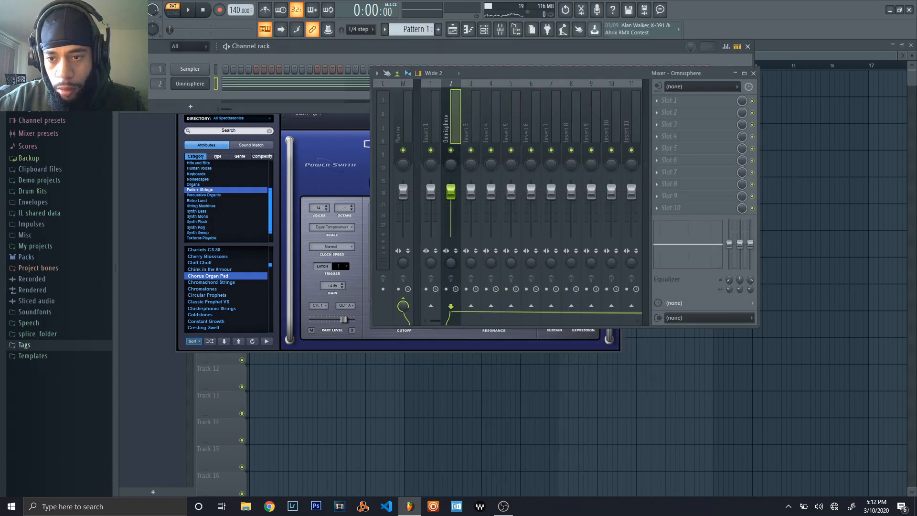
key("space")
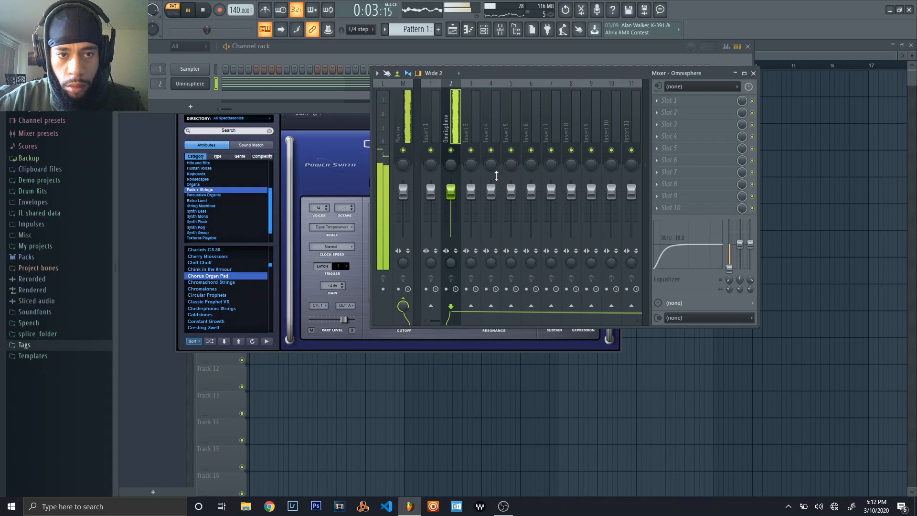
- Replace the Sampler channel with the Purity instrument and close its plugin window
right_click(190, 70)
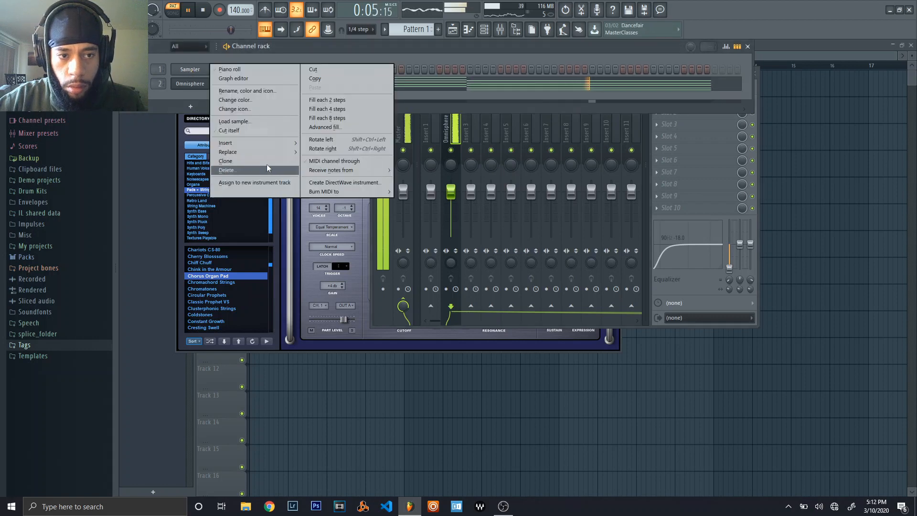
mouse_move(265, 151)
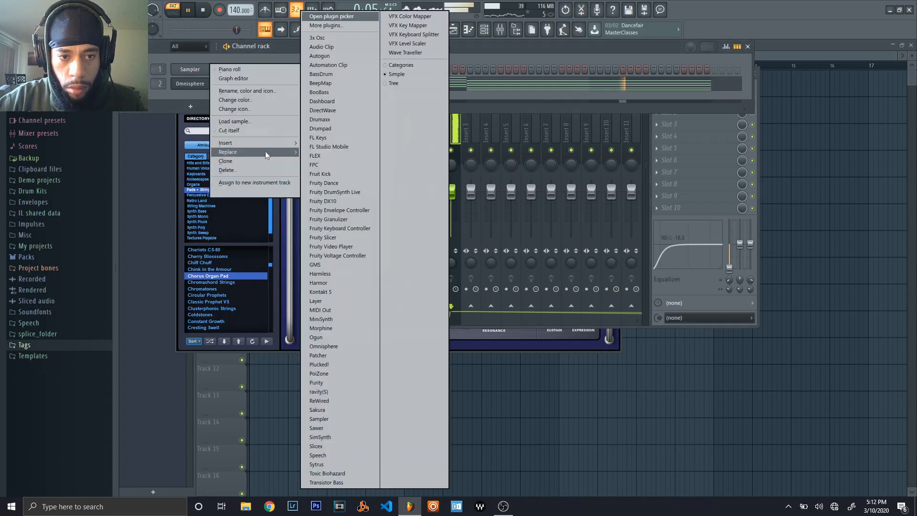
left_click(337, 385)
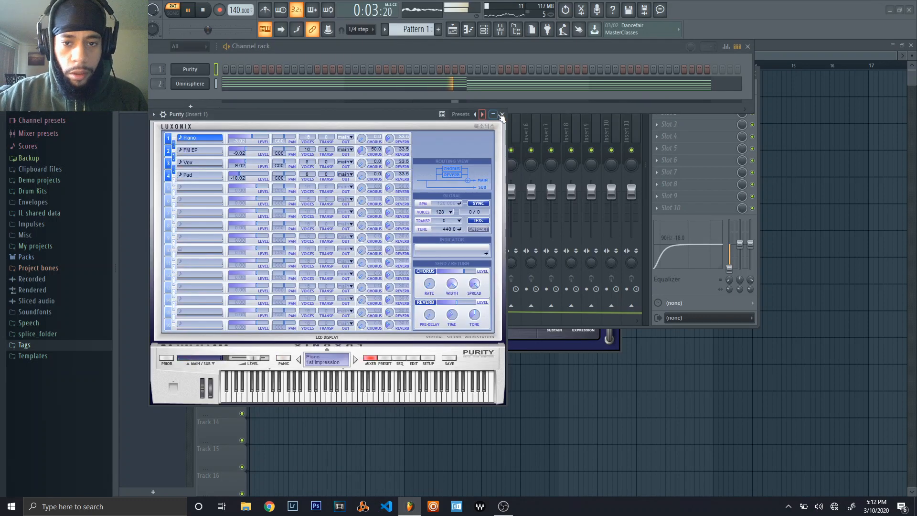
left_click(502, 114)
- Stop playback, duplicate the two Omnisphere chords into bars 5 to 8, and close the Piano roll
left_click(496, 86)
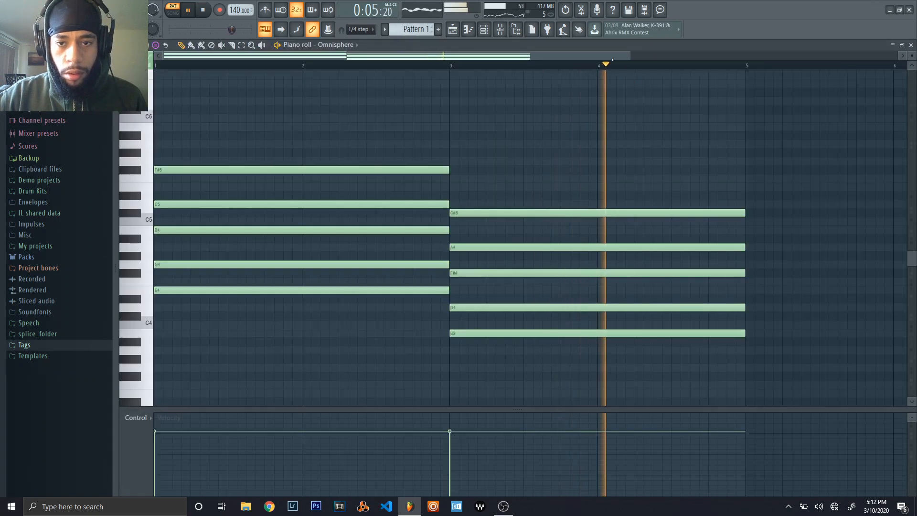
key("space")
left_click_drag(663, 58, 758, 58)
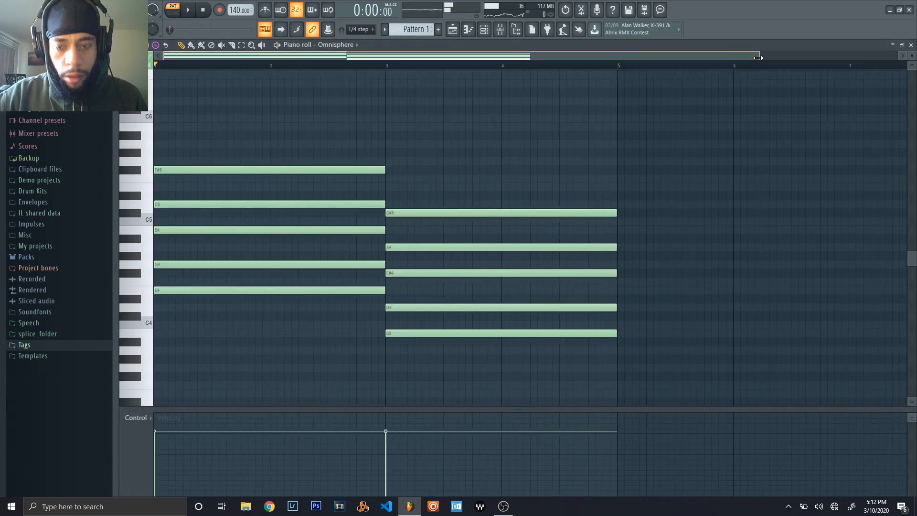
key("ctrl+b")
key("ctrl+d")
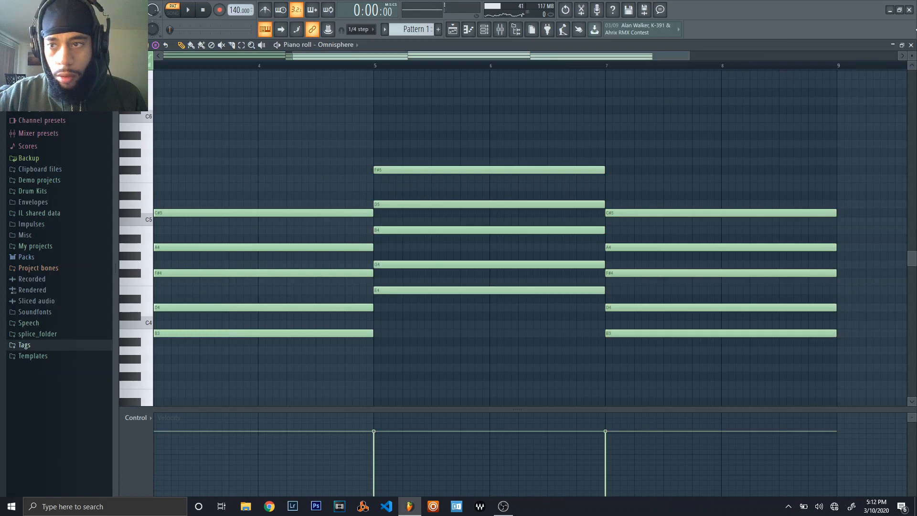
left_click(911, 45)
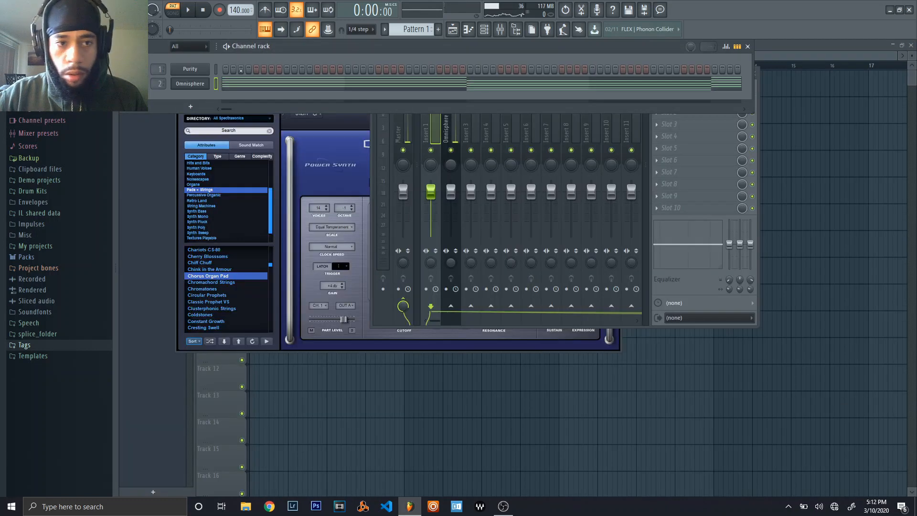
right_click(190, 69)
left_click(225, 70)
left_click(141, 177)
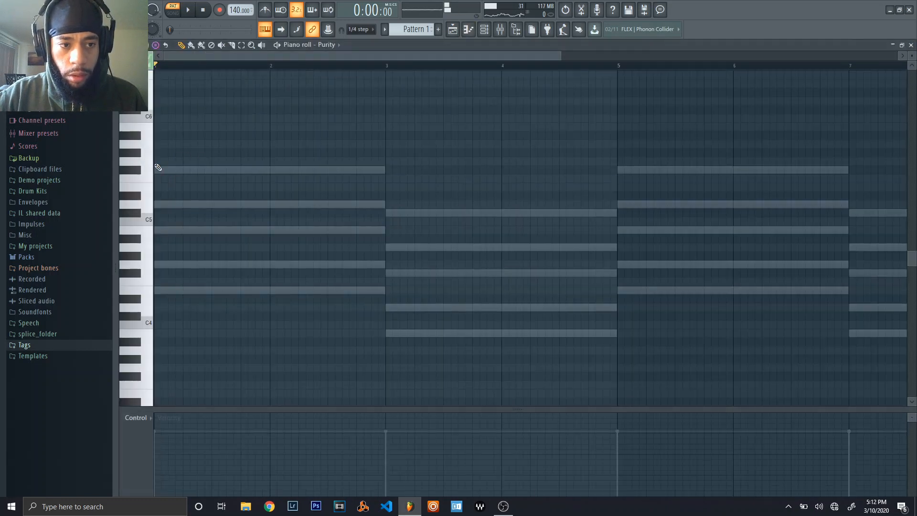
double_click(456, 43)
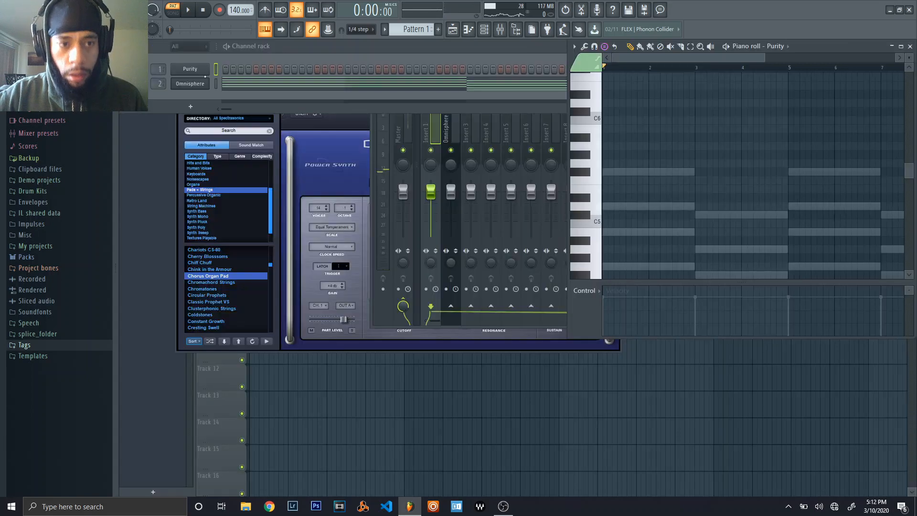
- Load the Bell Pad preset from Purity's Bell & Perc category and close the plugin window
left_click(208, 73)
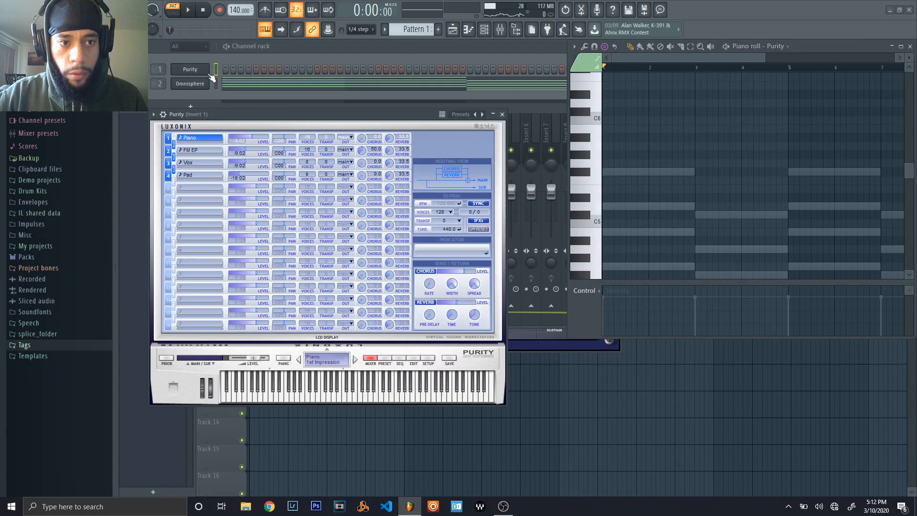
left_click(385, 359)
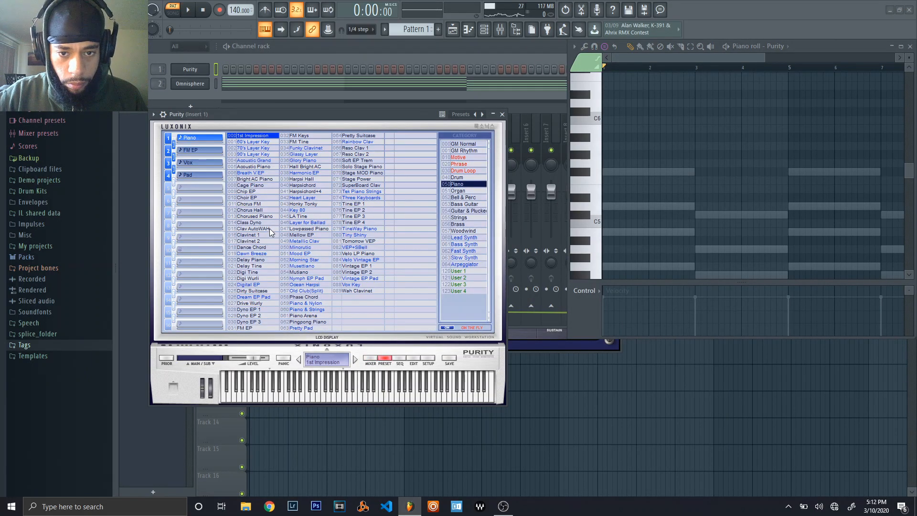
left_click(446, 197)
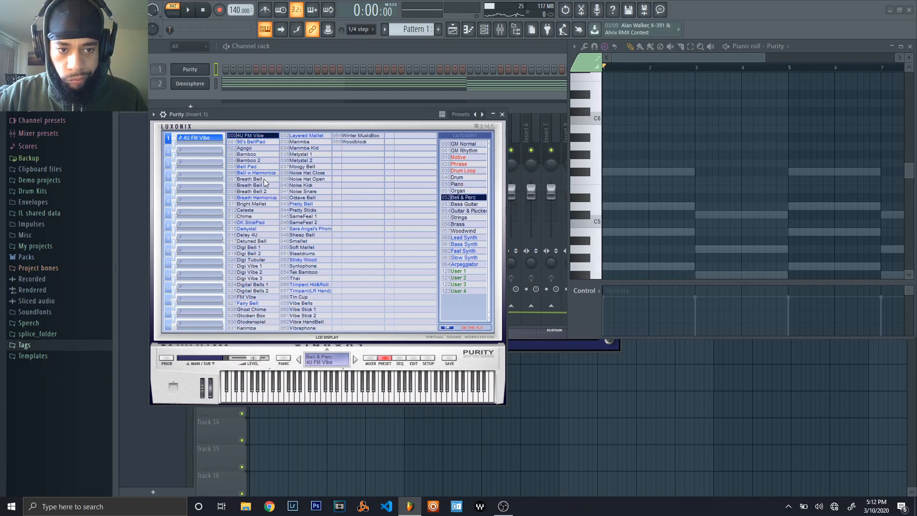
left_click(260, 166)
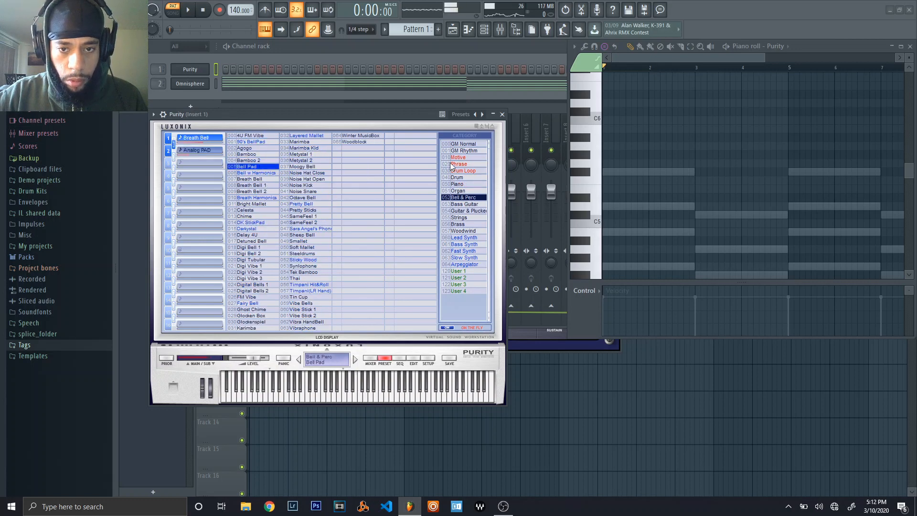
left_click(503, 115)
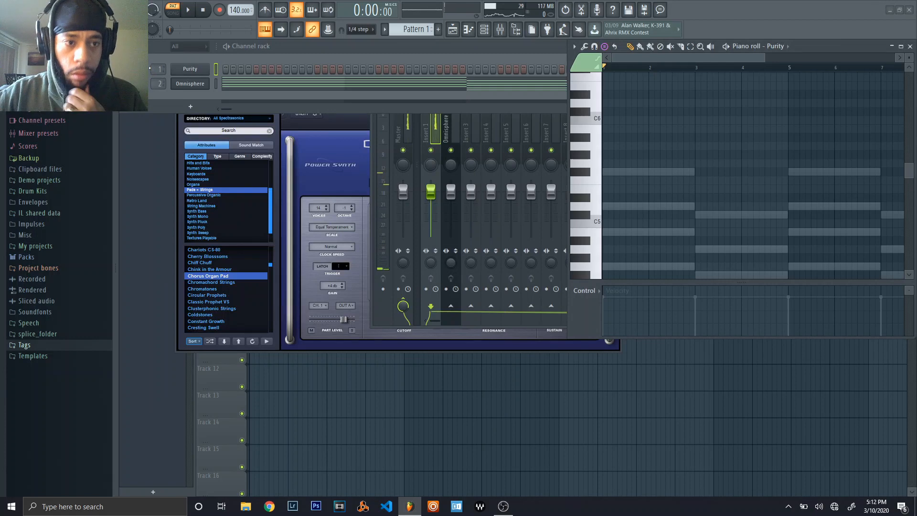
- Reopen the Purity channel's Piano roll, maximize it, and fit slightly more bars in view
left_click(151, 68)
right_click(193, 70)
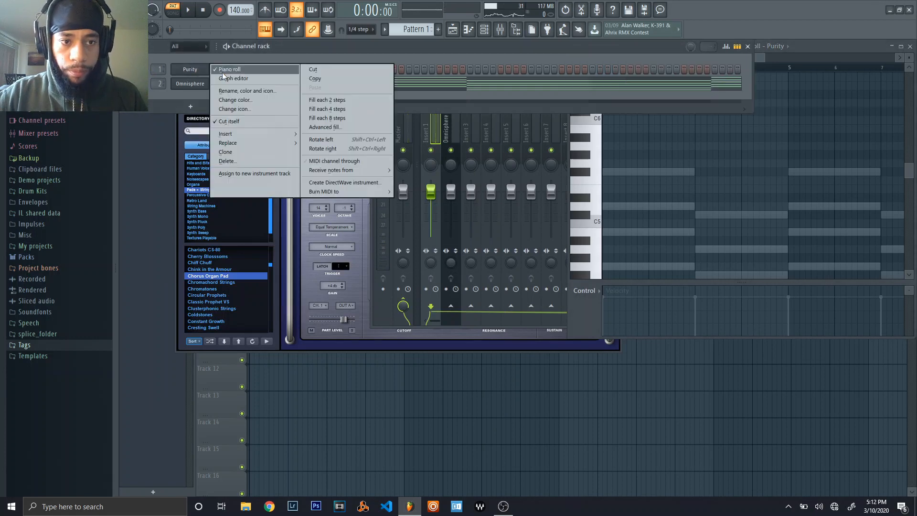
left_click(222, 72)
right_click(199, 73)
left_click(226, 70)
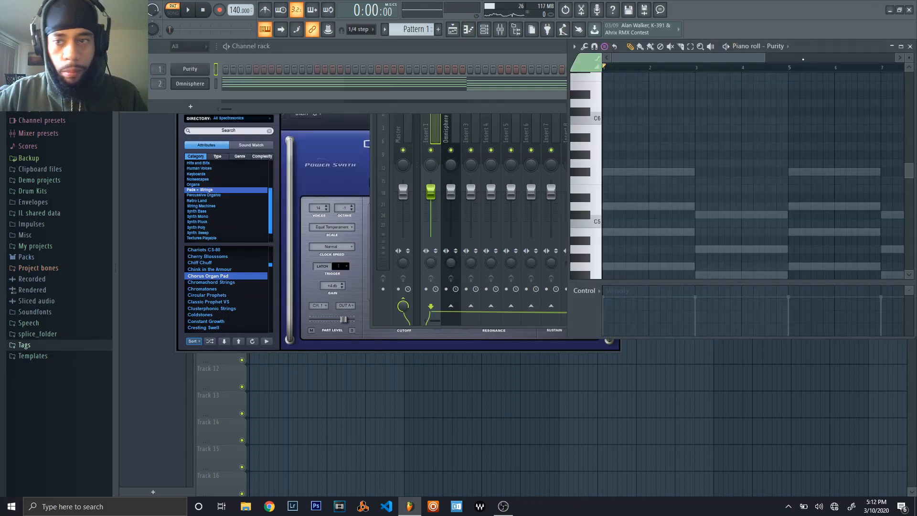
double_click(807, 50)
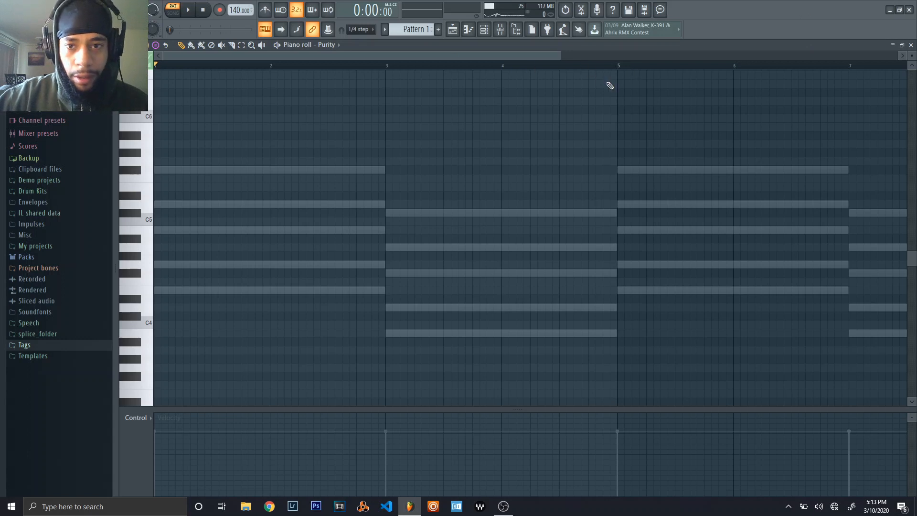
left_click_drag(561, 55, 592, 70)
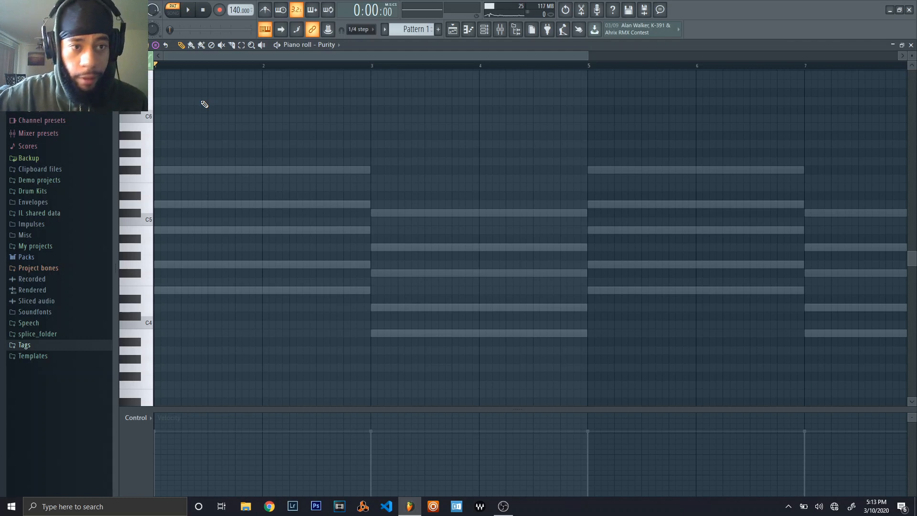
- Audition a piano key and look up the Ghost channels setting among the Piano roll's view options
left_click(148, 210)
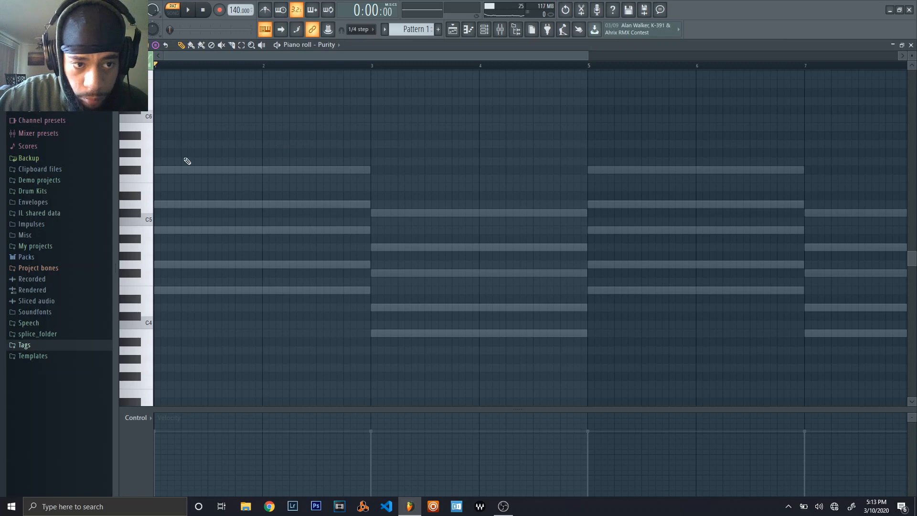
left_click(125, 45)
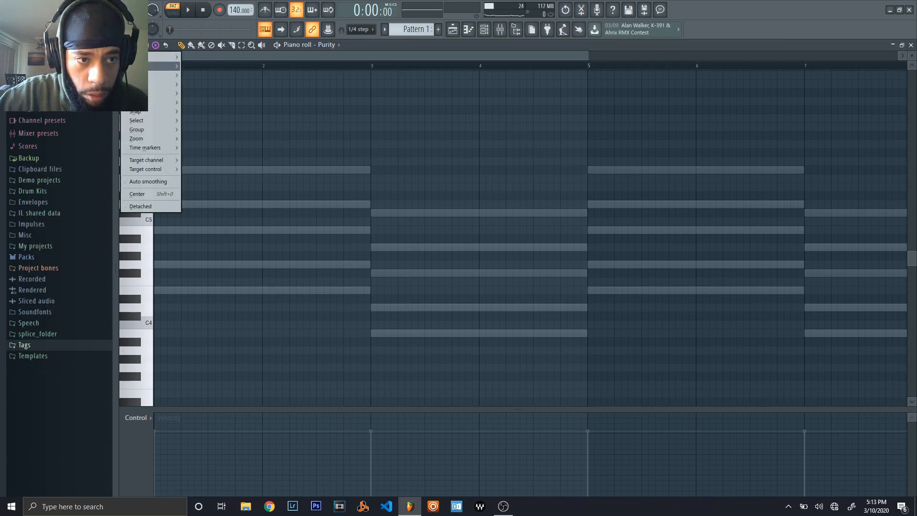
mouse_move(137, 75)
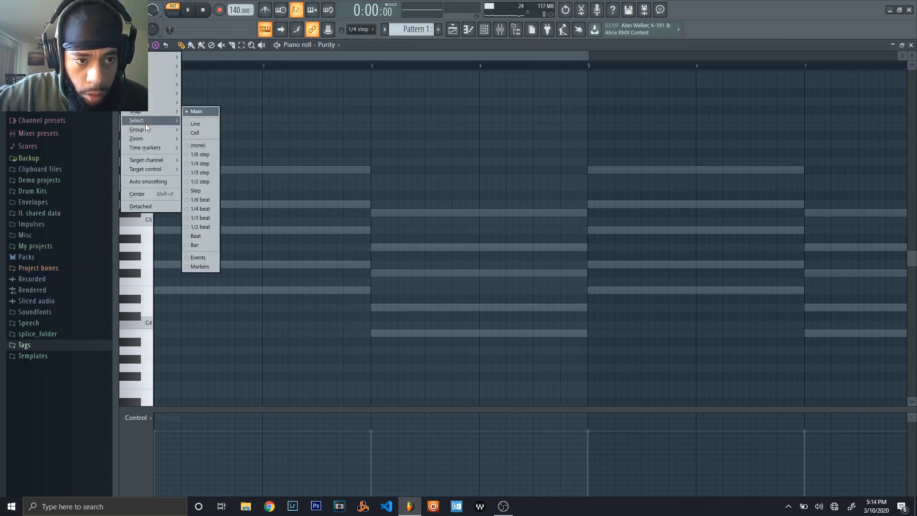
mouse_move(148, 106)
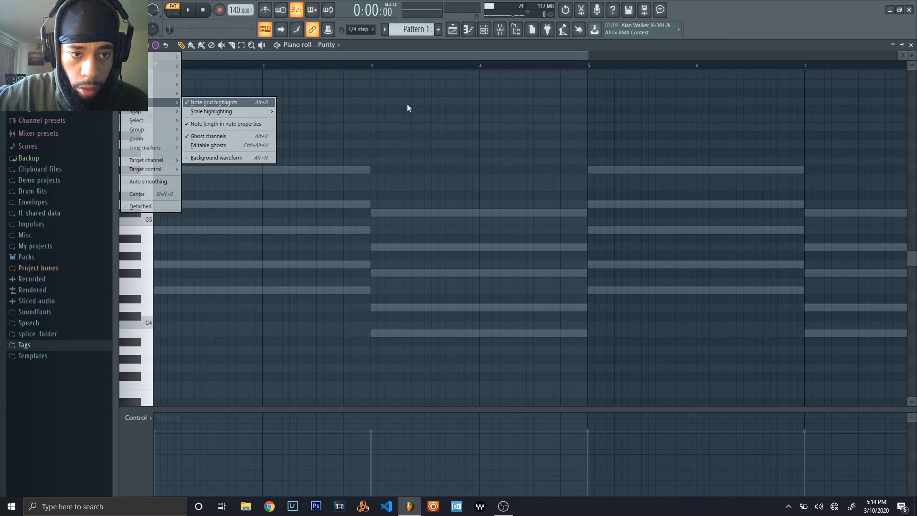
left_click(417, 56)
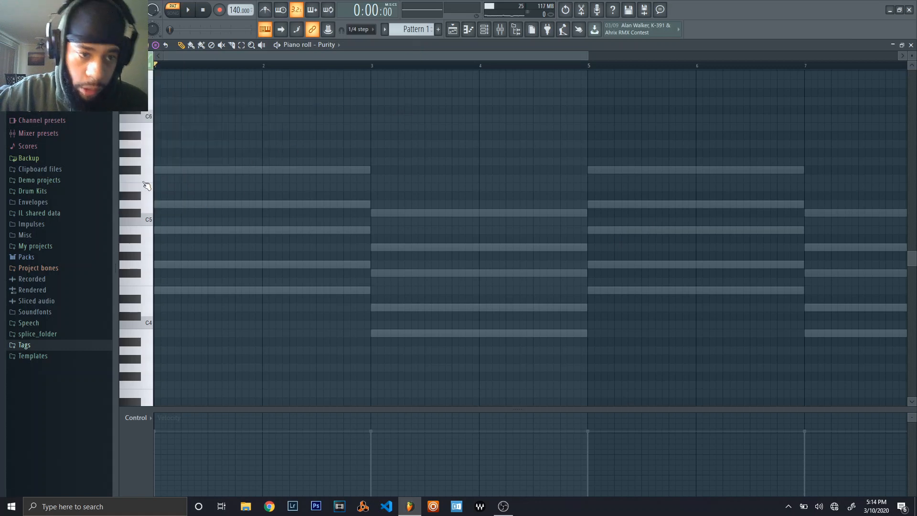
key("ctrl+v")
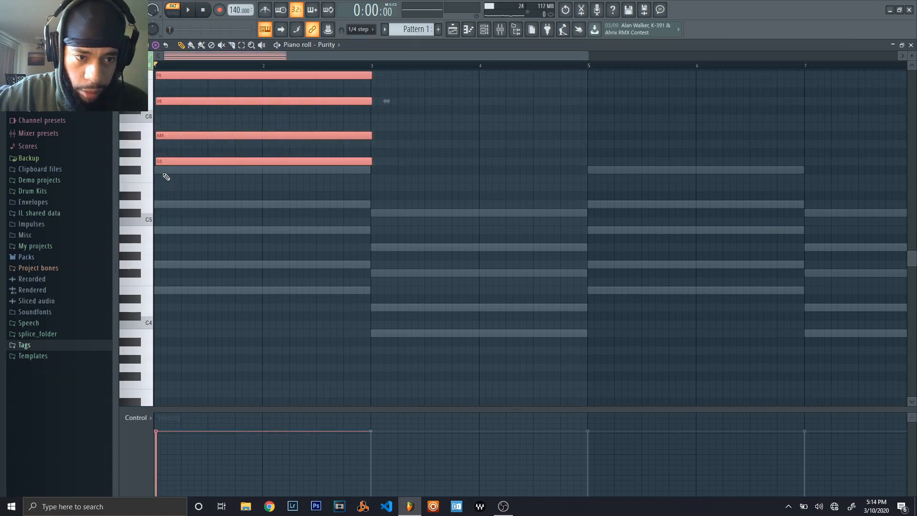
left_click(269, 125, "ctrl")
key("ctrl+z")
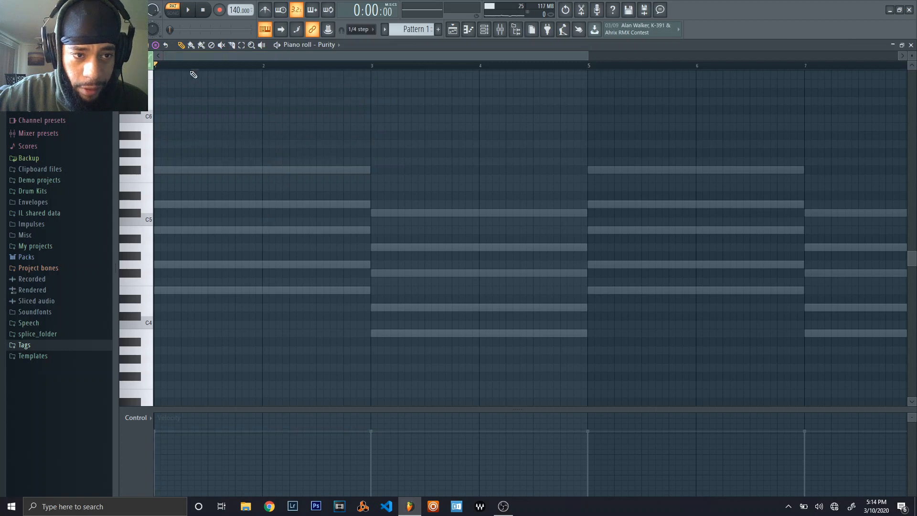
- Set the chord stamp to none and add a two-bar G5 note at the start of bar 1
left_click(155, 46)
left_click(169, 160)
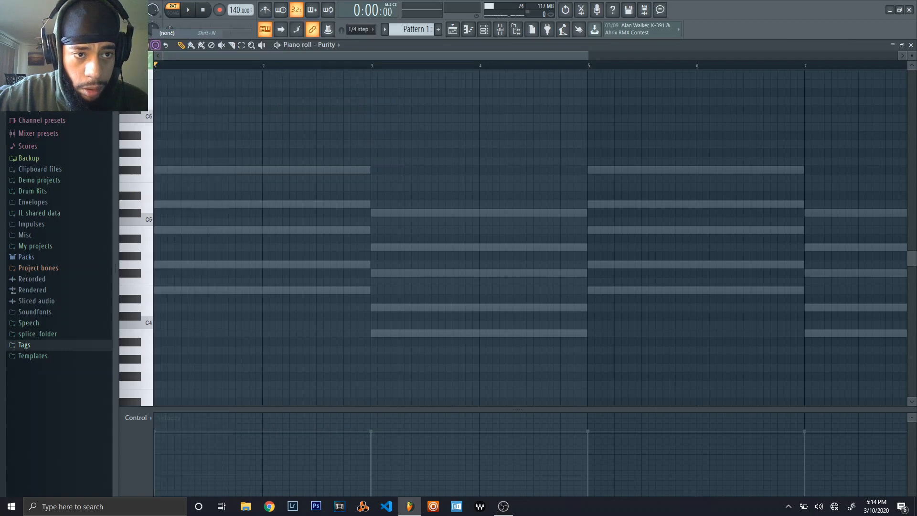
left_click(162, 162)
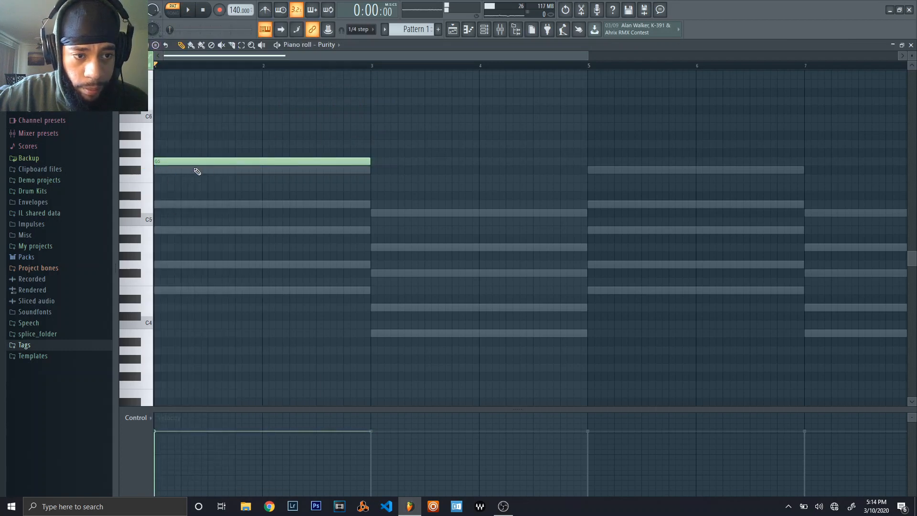
- Delete the G5 note and put a short F#5 note at the start of bar 1 instead
right_click(176, 163)
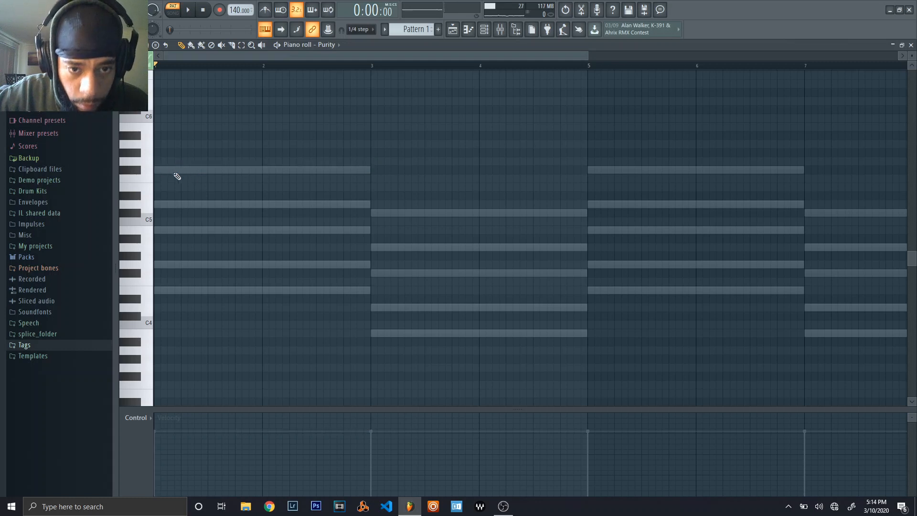
left_click(162, 170)
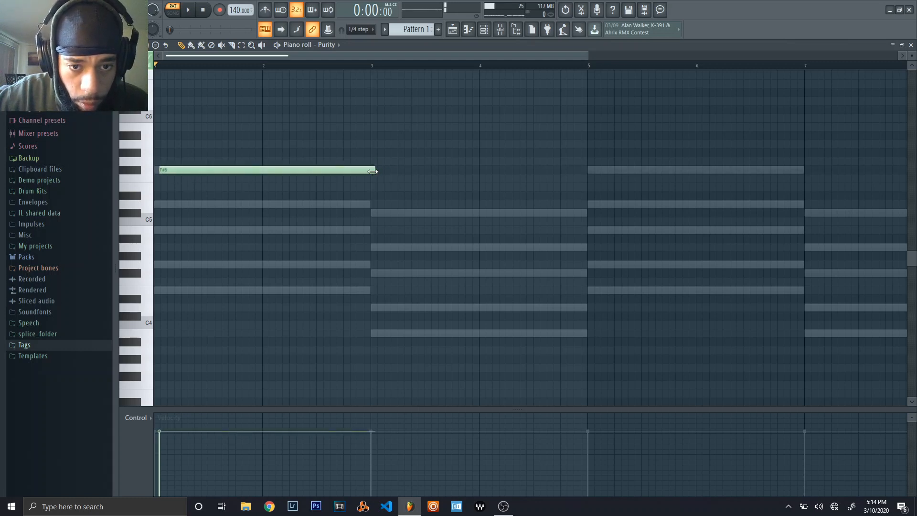
left_click_drag(373, 171, 160, 171)
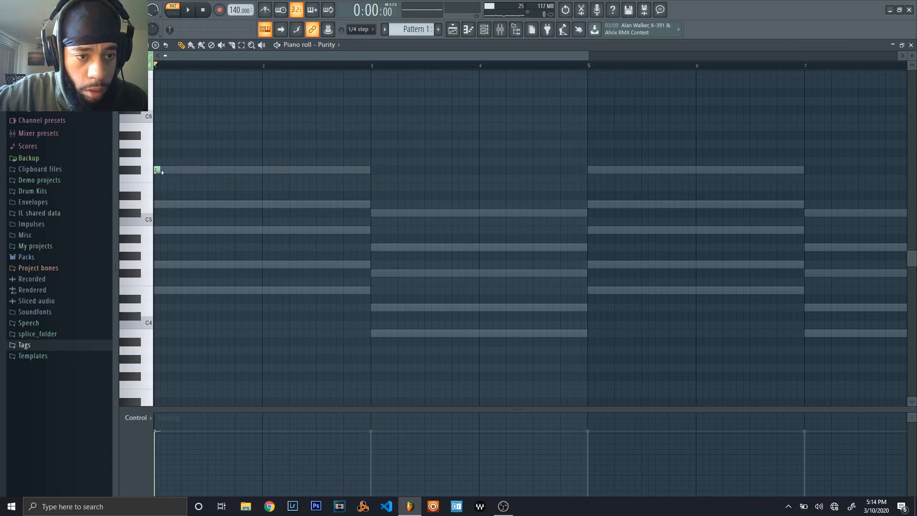
double_click(158, 170)
left_click(521, 187)
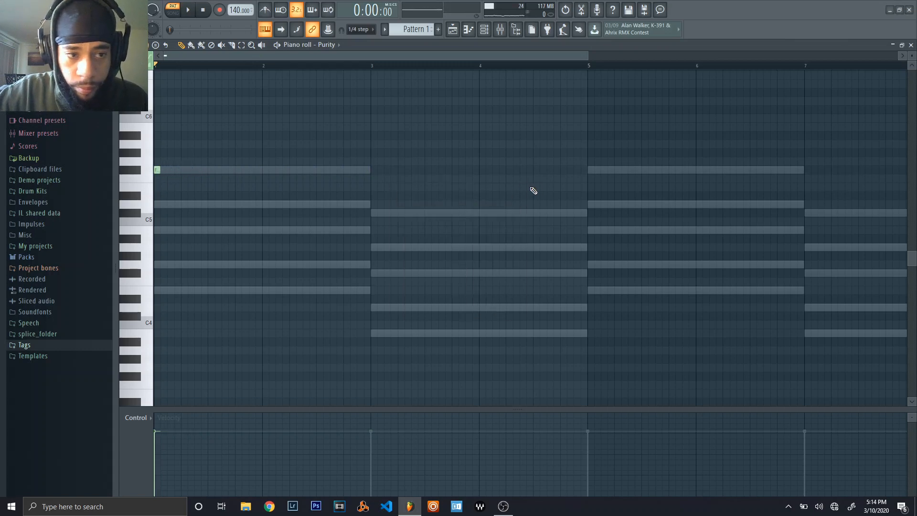
- Play the pattern and add a short A5 note on beat 3 of bar 2
scroll(316, 103, "up", 4)
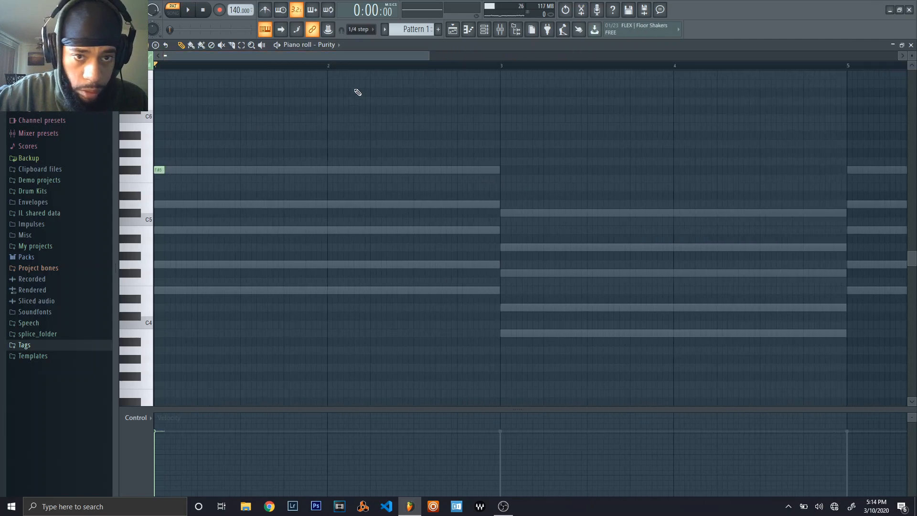
left_click_drag(429, 55, 582, 57)
key("space")
key("space")
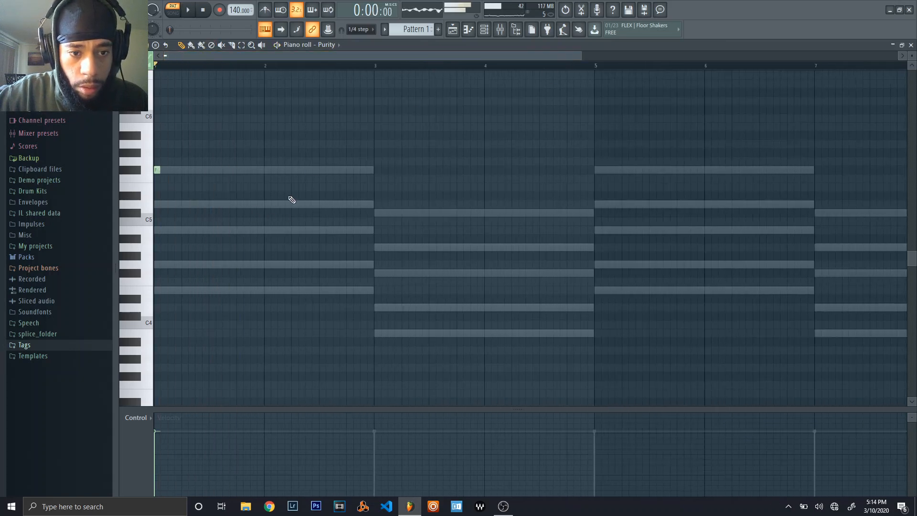
key("space")
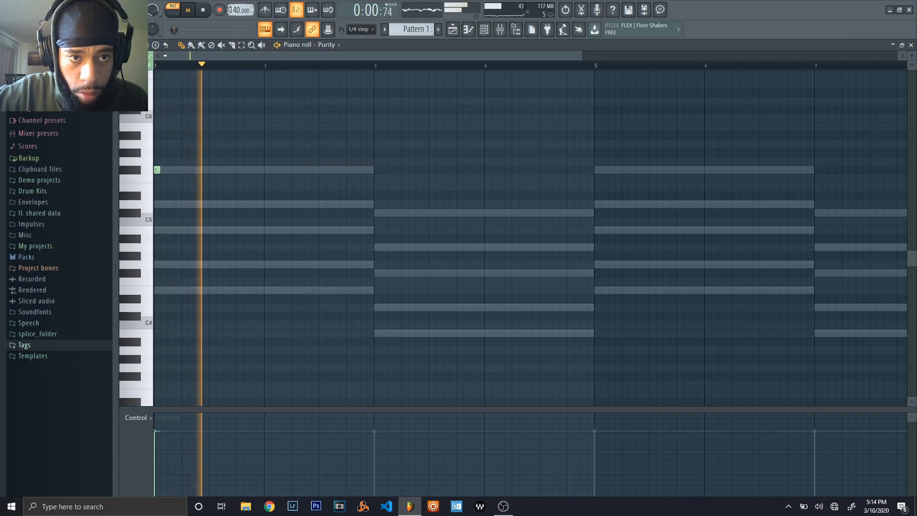
key("space")
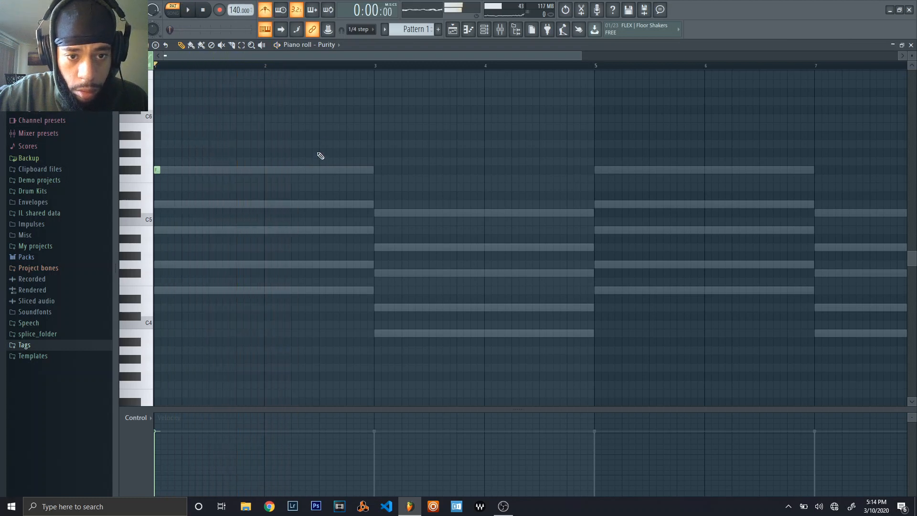
left_click(320, 143)
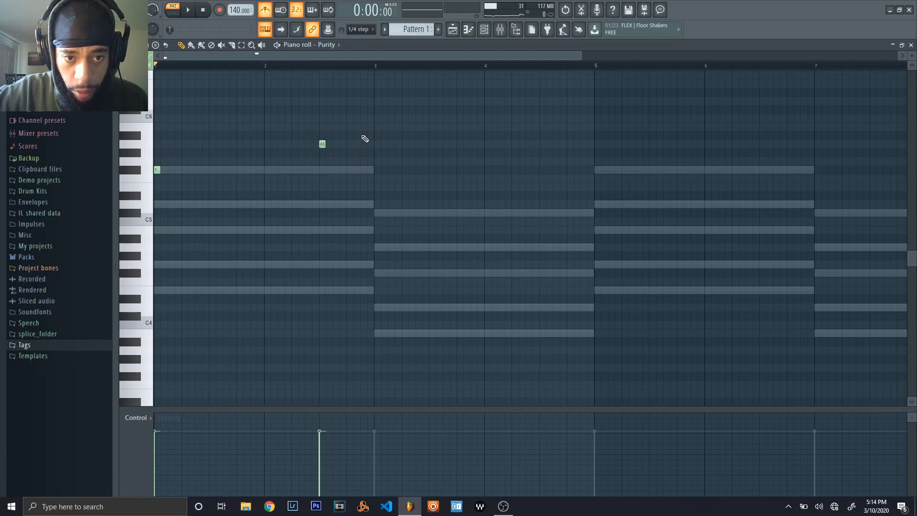
key("space")
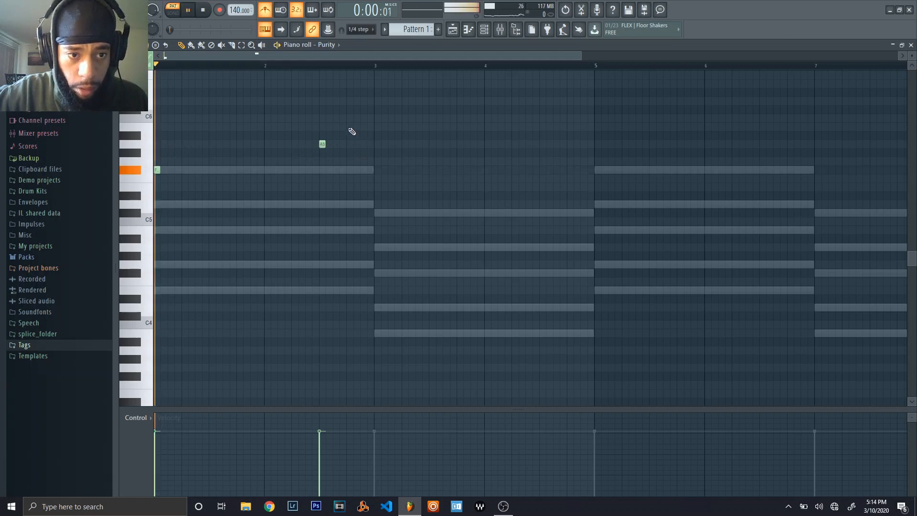
key("space")
- Audition pitches at bar 3, keep a short C#5 note on its first beat, and play the melody
left_click(376, 196)
right_click(376, 197)
left_click(376, 206)
right_click(376, 207)
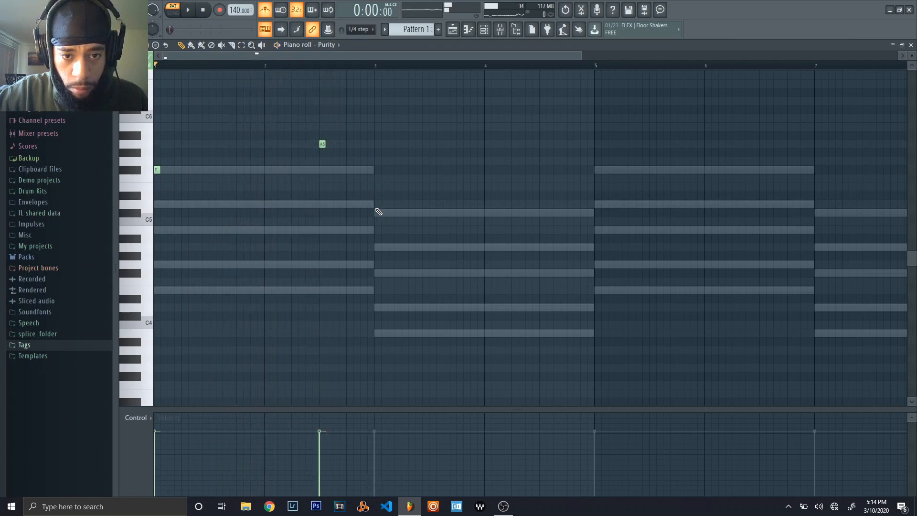
left_click(377, 213)
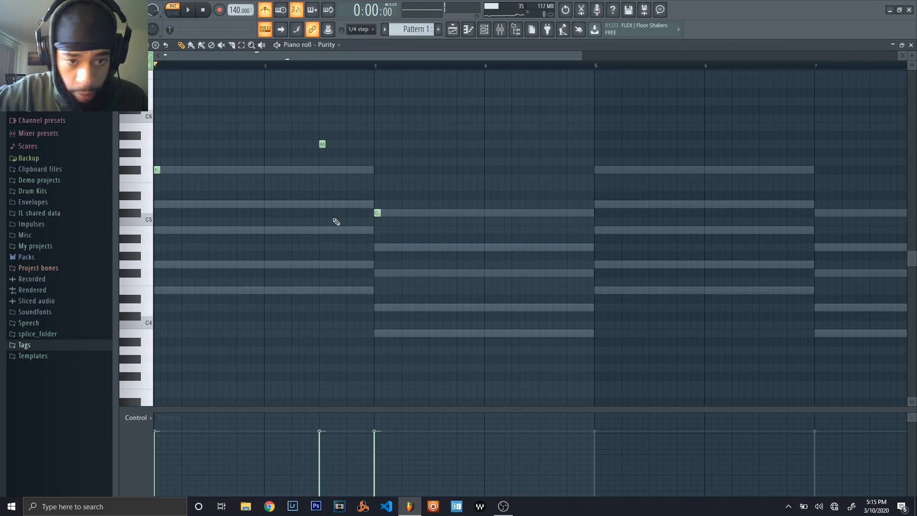
key("space")
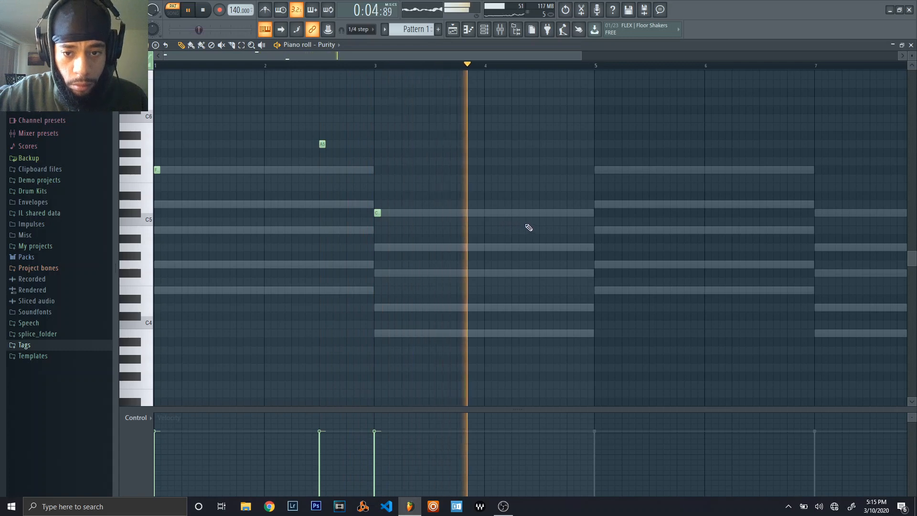
key("space")
- Try F#5 on beat 3 of bar 4 and replace it with a short G5 note
left_click(543, 171)
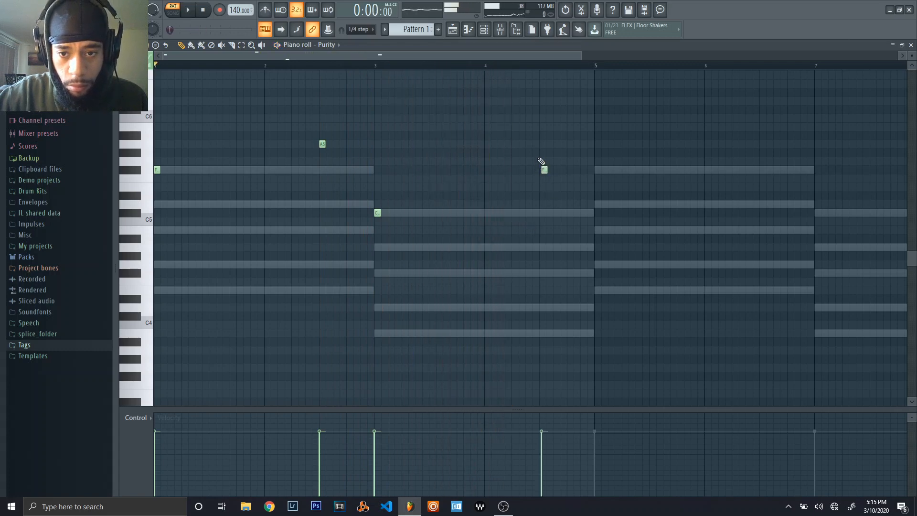
left_click(543, 161)
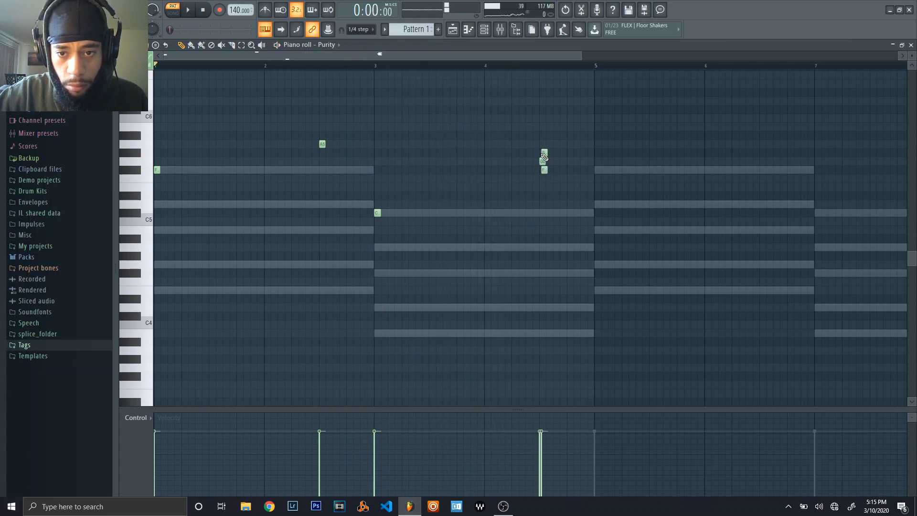
right_click(543, 171)
- Duplicate the four-bar melody and align the copy so it starts at bar 5
key("ctrl+b")
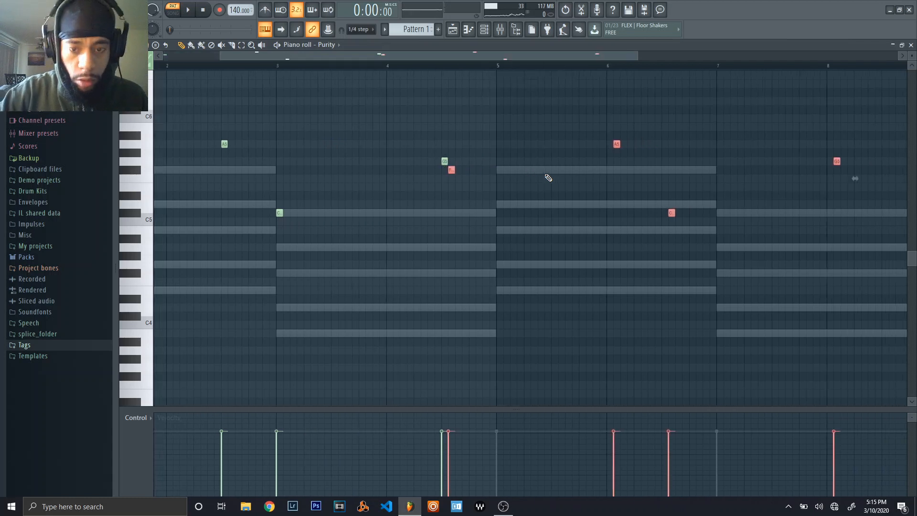
left_click_drag(447, 171, 493, 180)
left_click(515, 211)
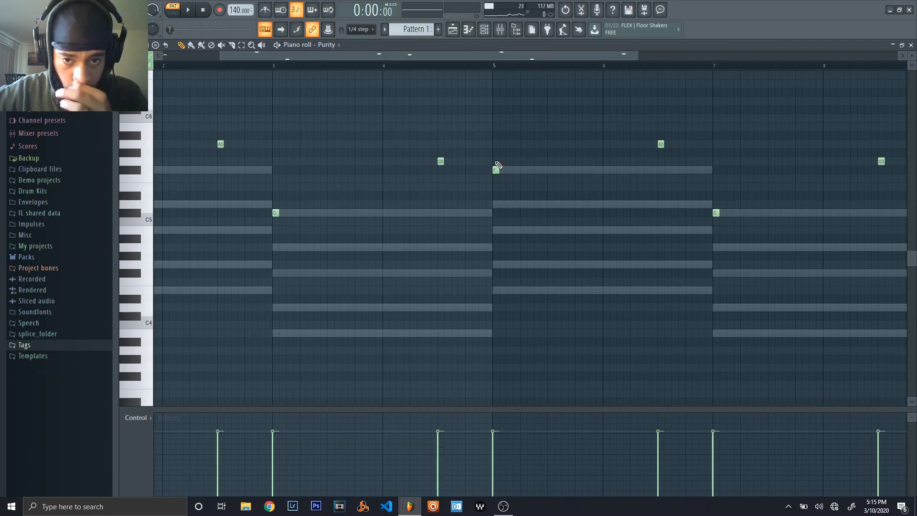
- Play the extended melody and add a short C#6 note on beat 4 of bar 6
key("space")
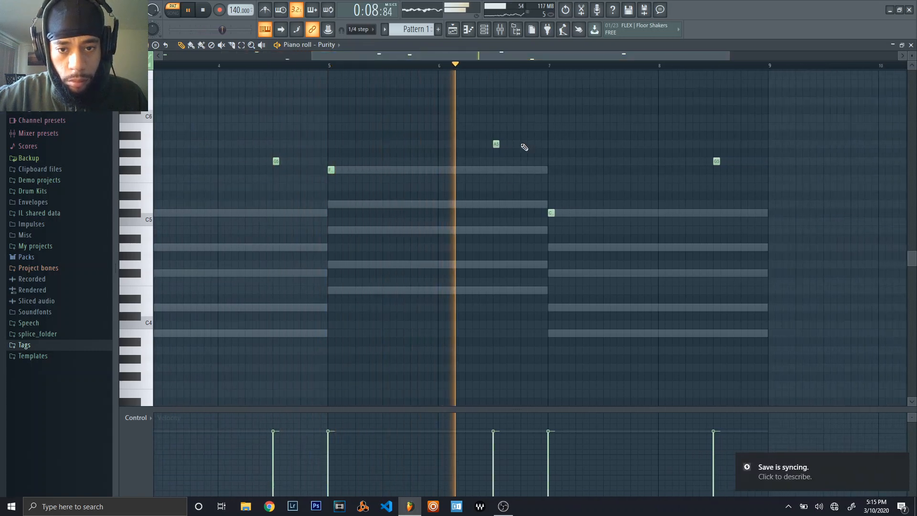
key("space")
left_click(523, 109)
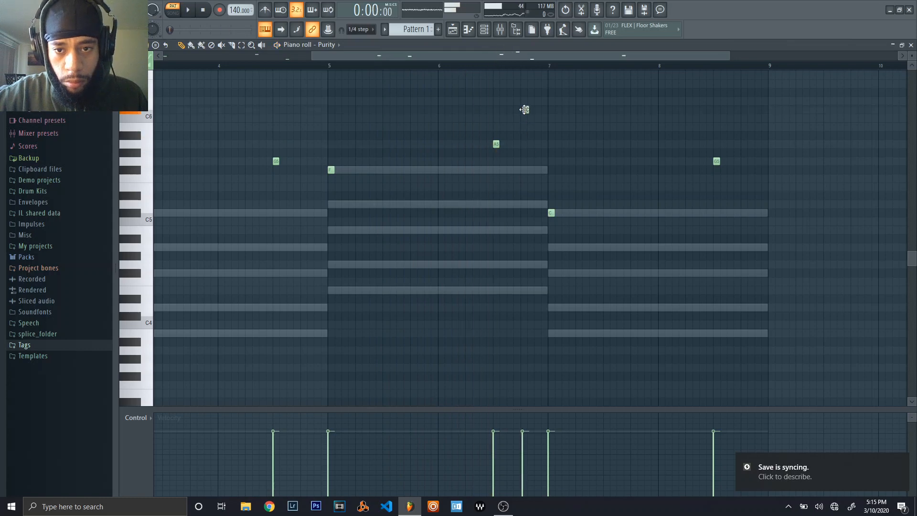
left_click_drag(524, 109, 523, 110)
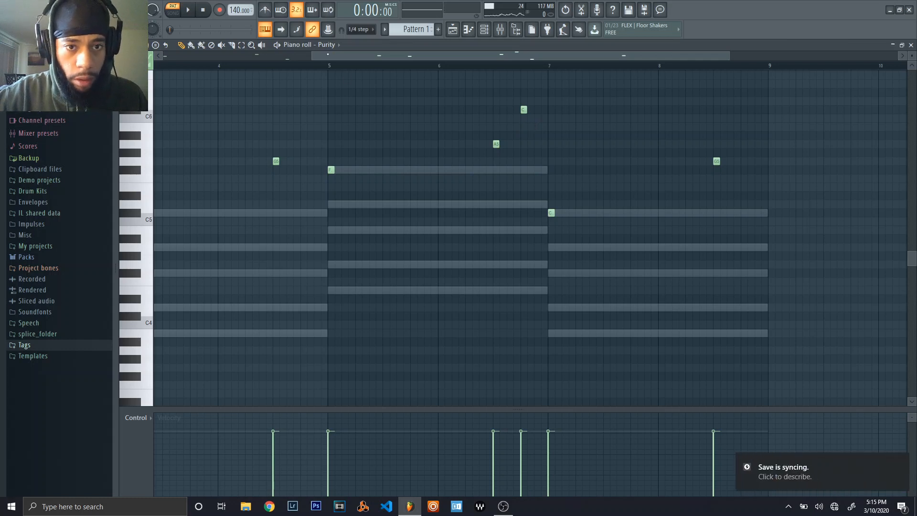
- Fit all eight bars in view, dismiss the notification, and play the whole pattern to review the melody
left_click_drag(312, 57, 154, 71)
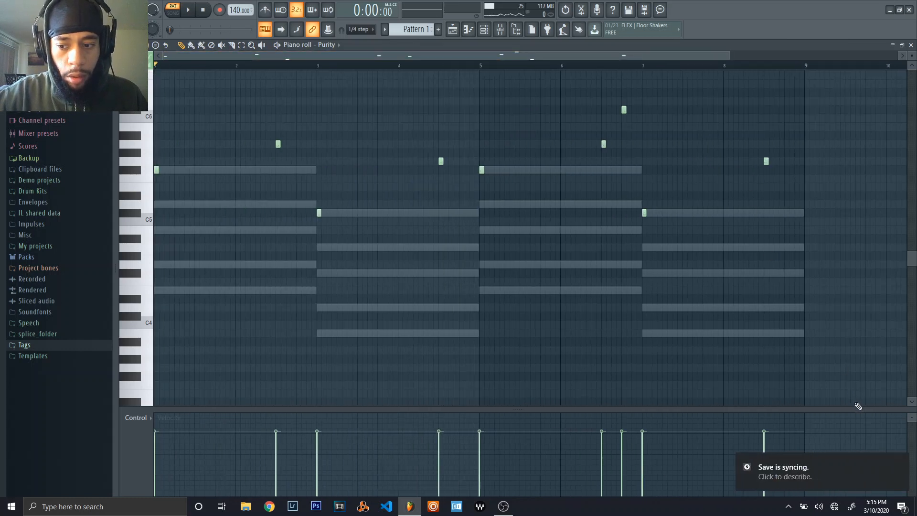
left_click(898, 461)
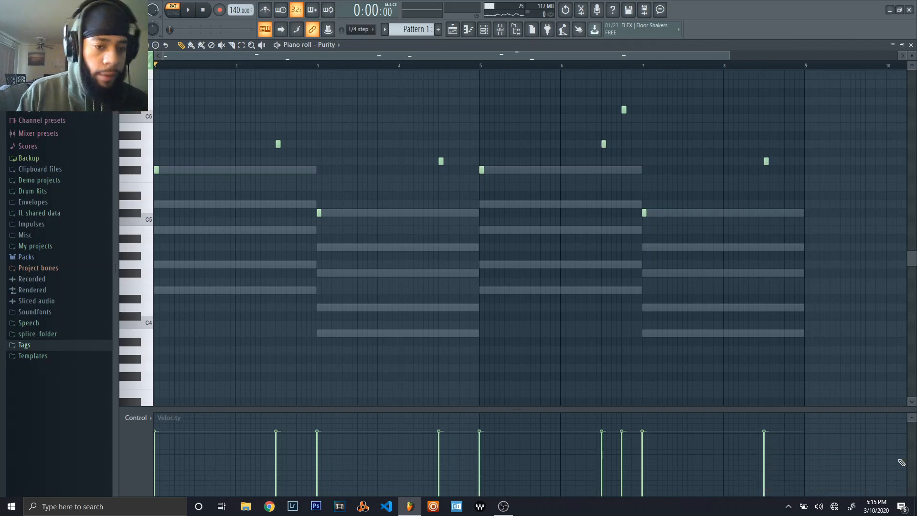
key("space")
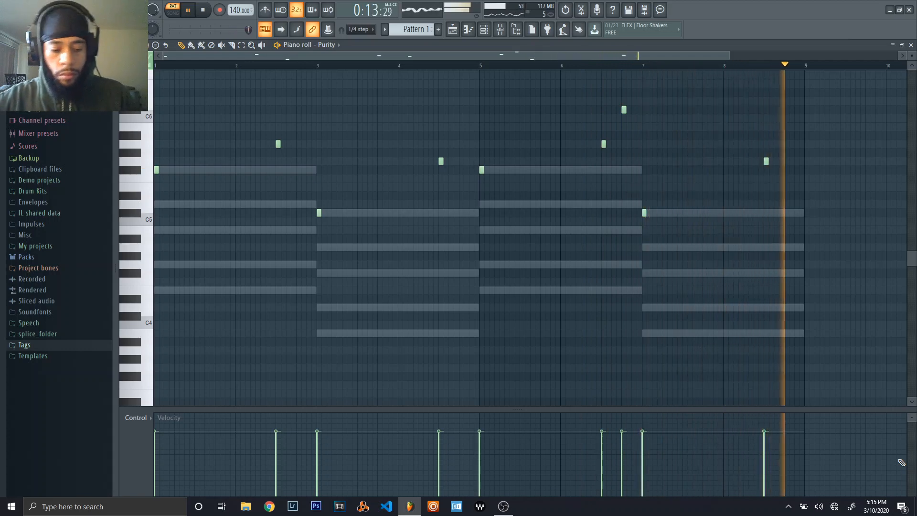
key("space")
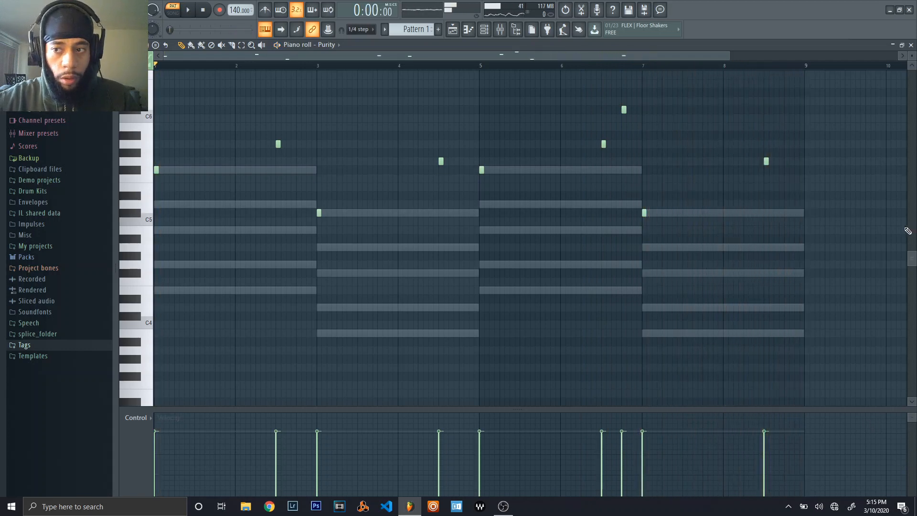
- Close and reopen the Purity channel's Piano roll, and look over its options menu
left_click(911, 45)
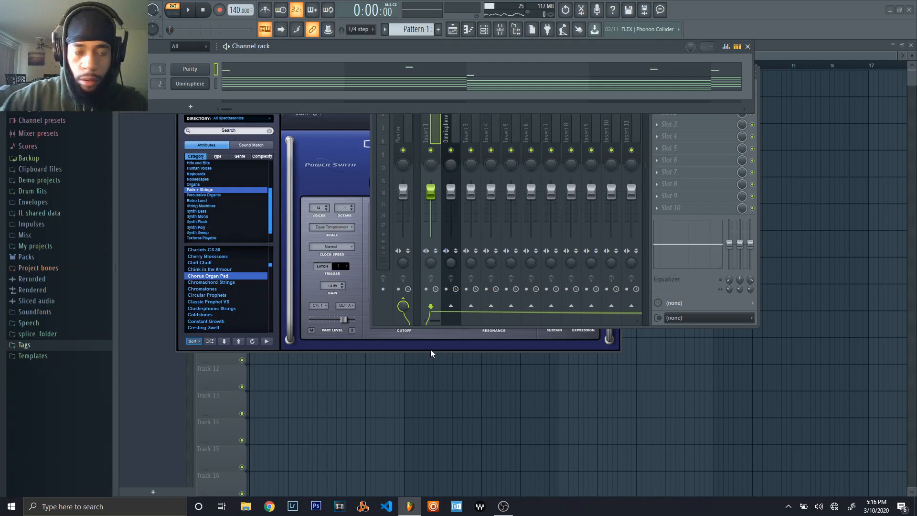
left_click(340, 72)
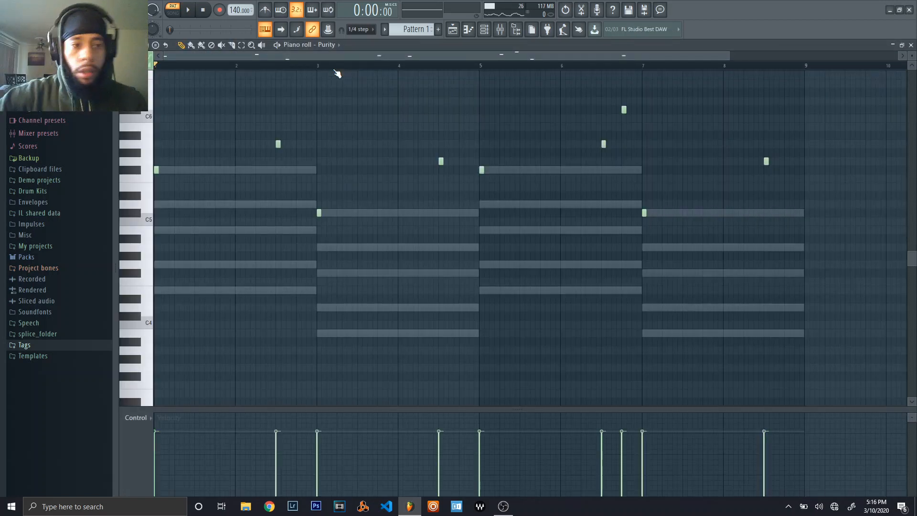
left_click(125, 45)
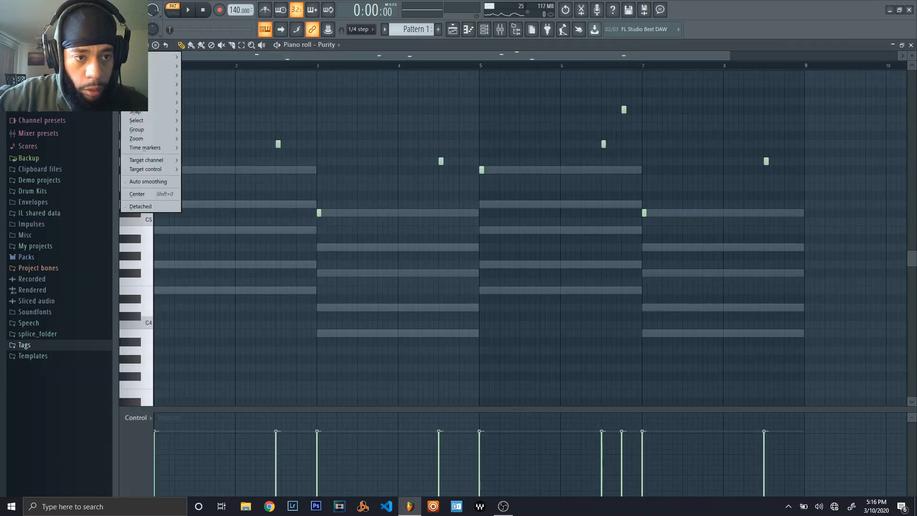
mouse_move(174, 105)
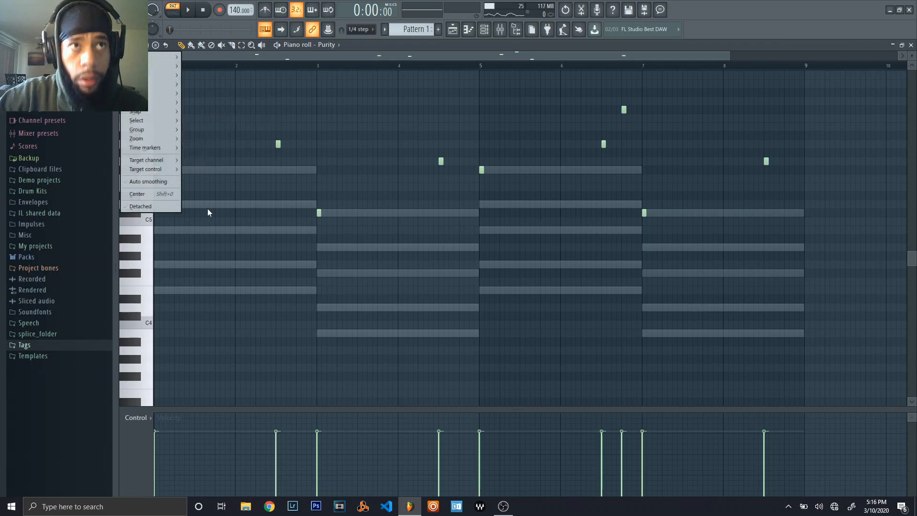
left_click(531, 45)
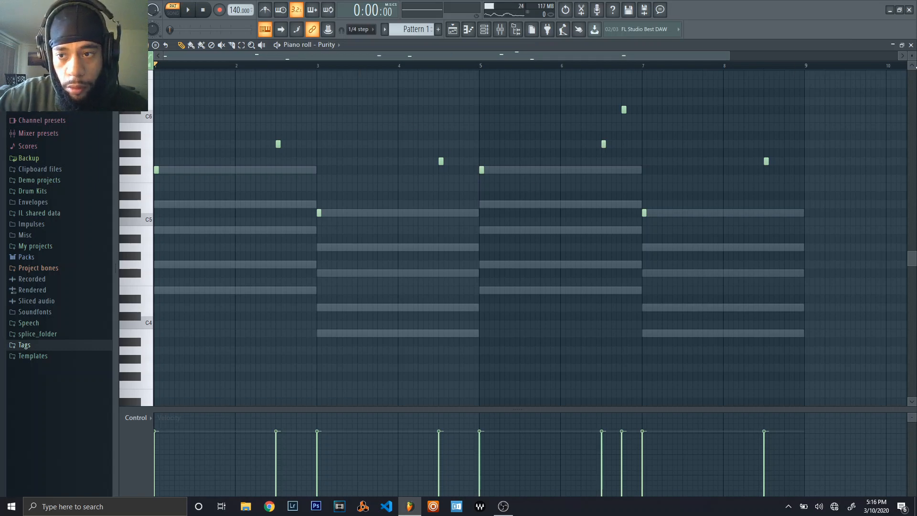
- Close the Piano roll, select the Omnisphere channel, and close its plugin window
left_click(911, 46)
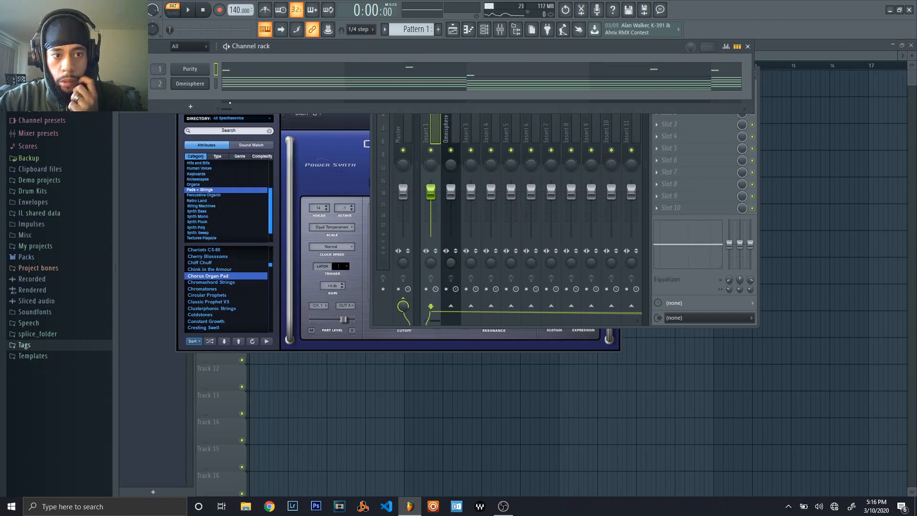
left_click(206, 87)
left_click(204, 86)
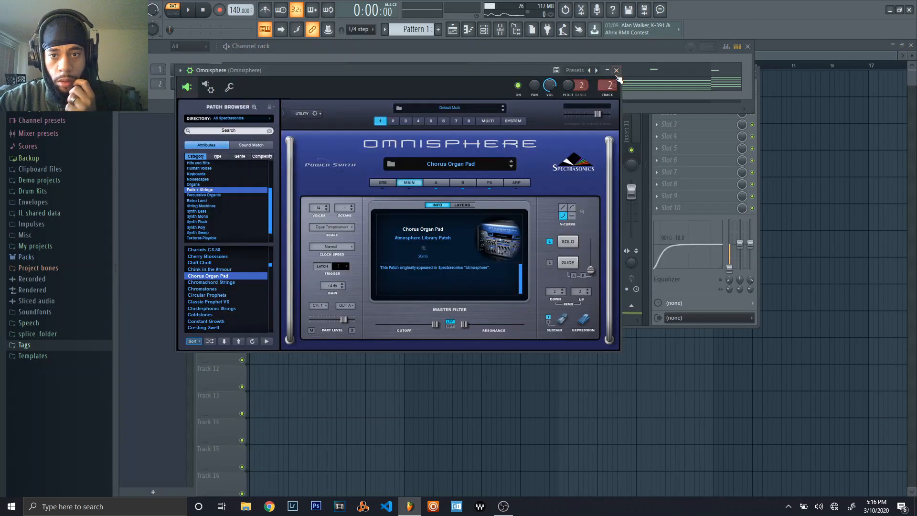
left_click(616, 71)
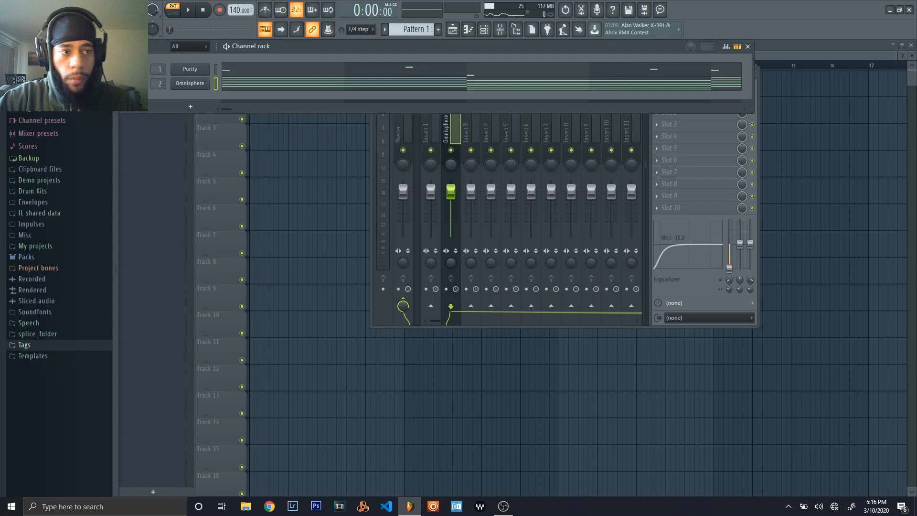
- Add a second Purity instrument channel to the Channel rack
left_click(9, 6)
left_click(24, 67)
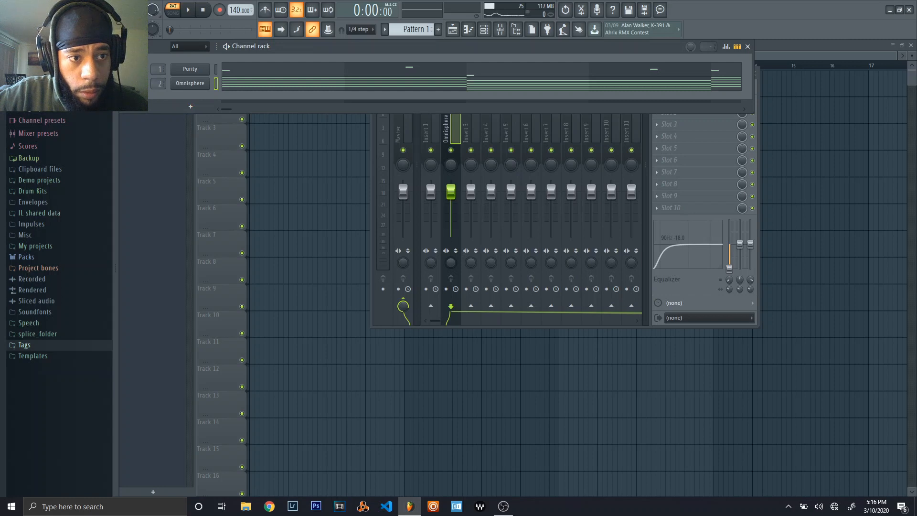
left_click(206, 107)
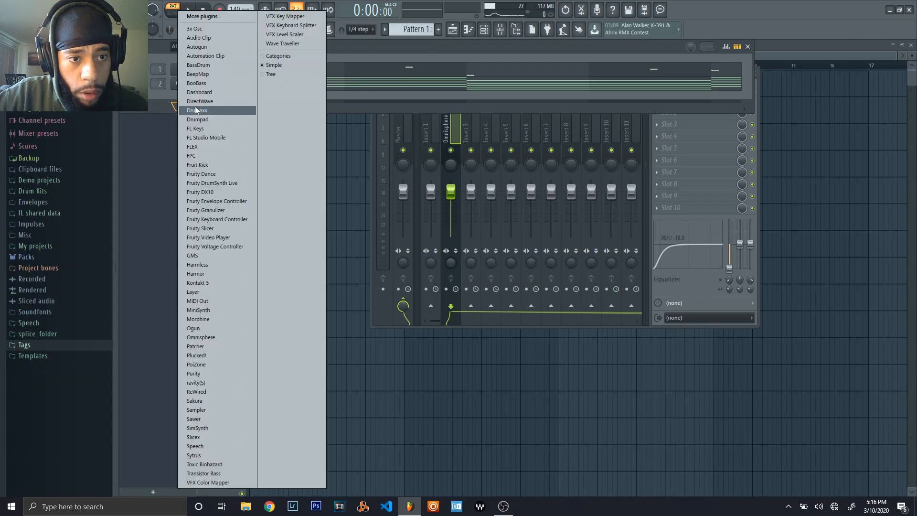
left_click(220, 376)
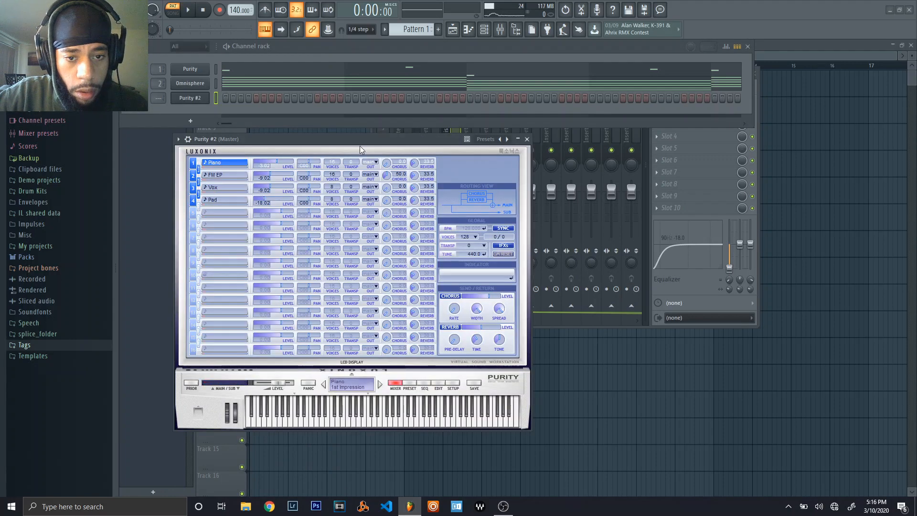
- Audition a key on the second Purity instrument, close its plugin window, and open the Purity #2 channel's Piano roll
left_click(420, 419)
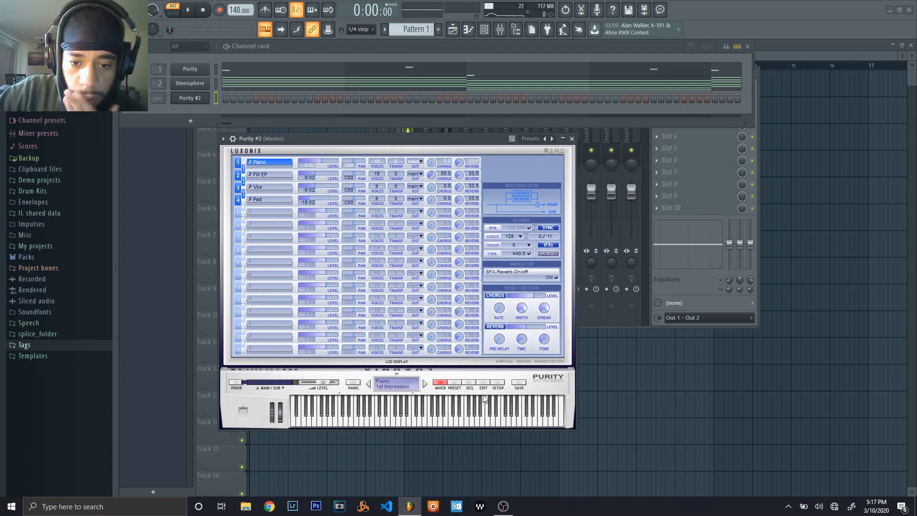
left_click(572, 138)
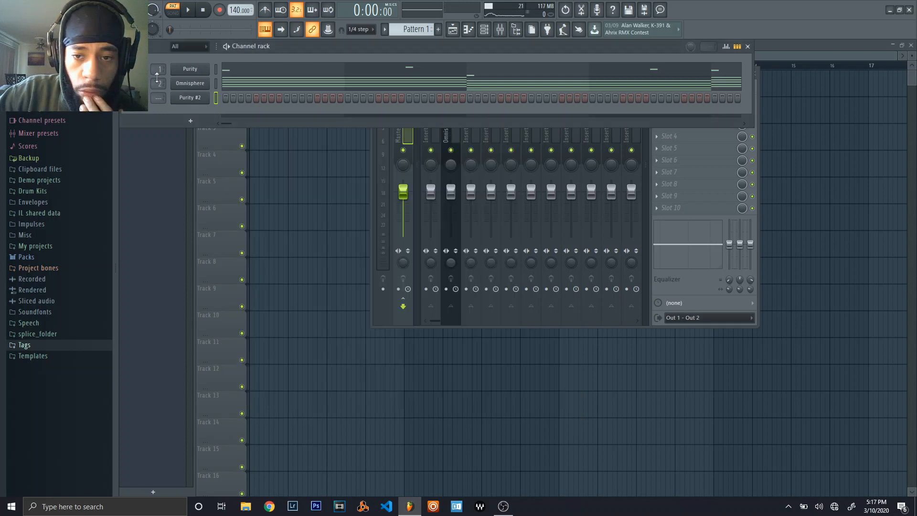
right_click(204, 99)
left_click(234, 99)
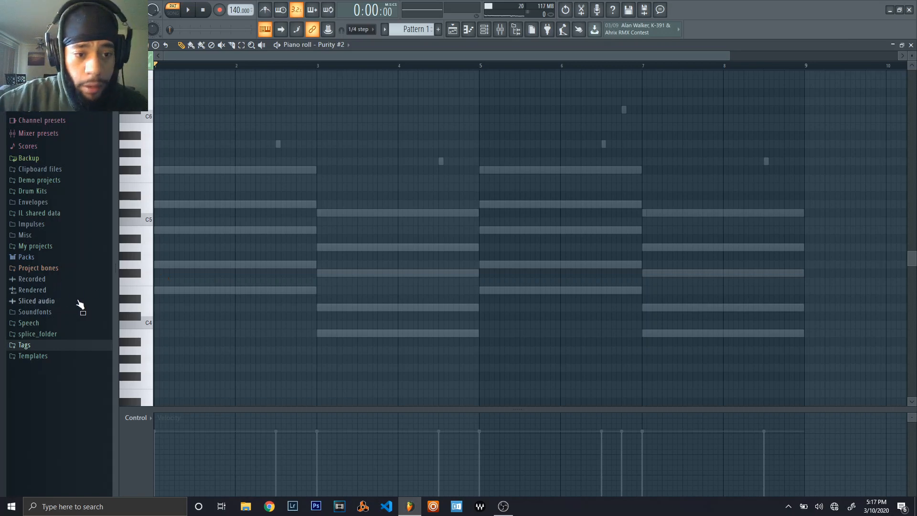
- Place seven short notes across bars 1 to 4 in order: A4, B4, D#5, G#4, C5, A4 and C5
left_click(158, 247)
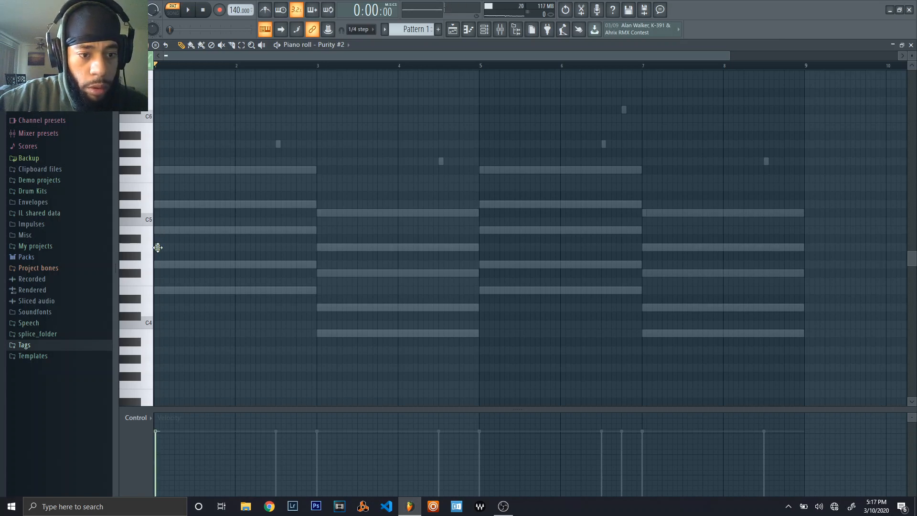
left_click(177, 230)
left_click(237, 195)
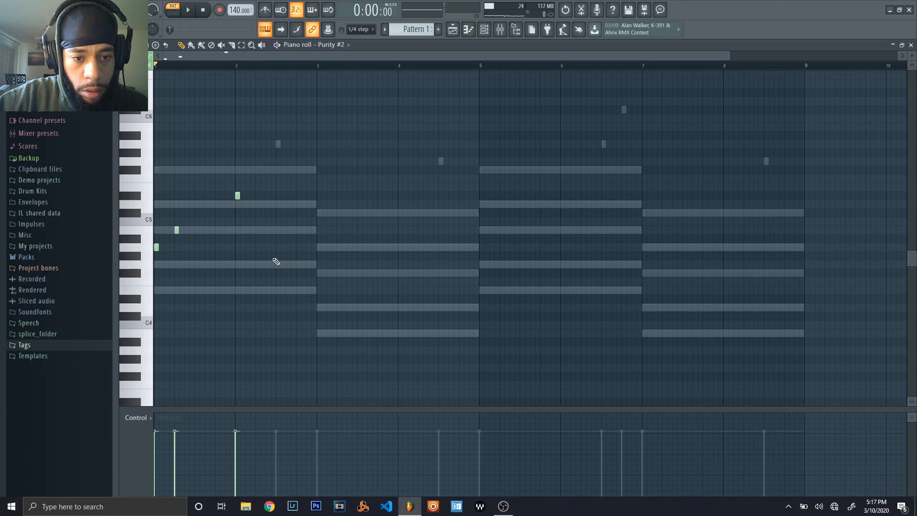
left_click(277, 256)
left_click(321, 220)
left_click_drag(321, 220, 320, 225)
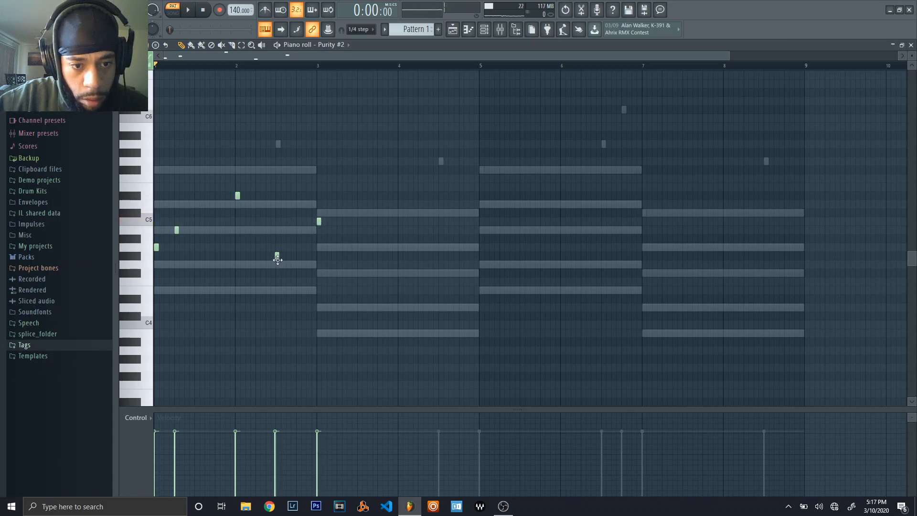
left_click_drag(278, 259, 279, 259)
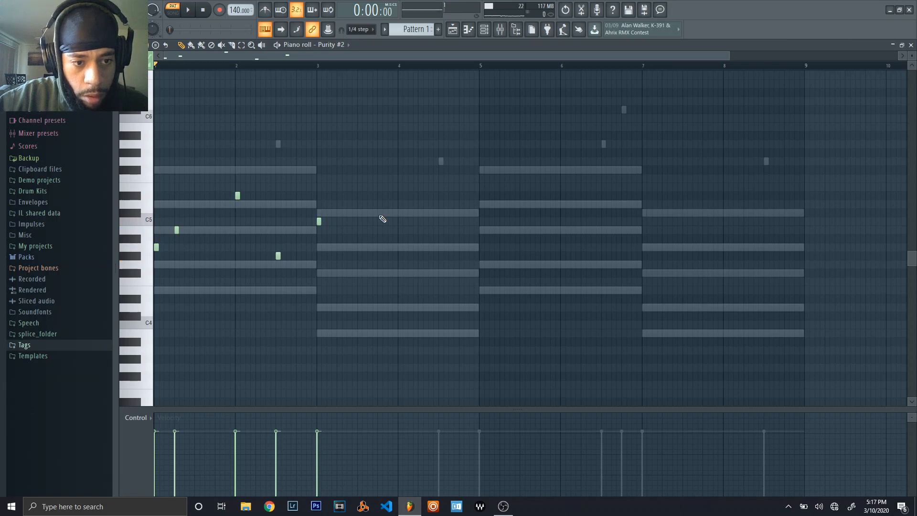
left_click(402, 247)
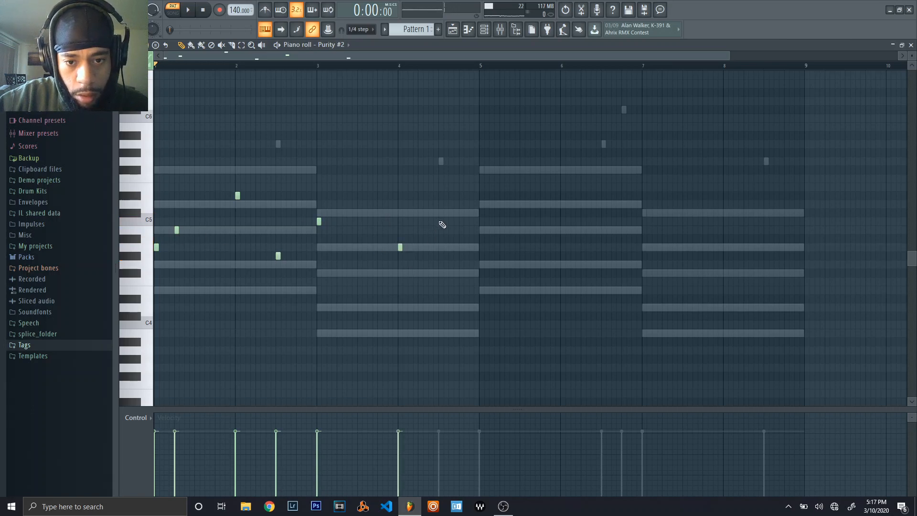
left_click(441, 222)
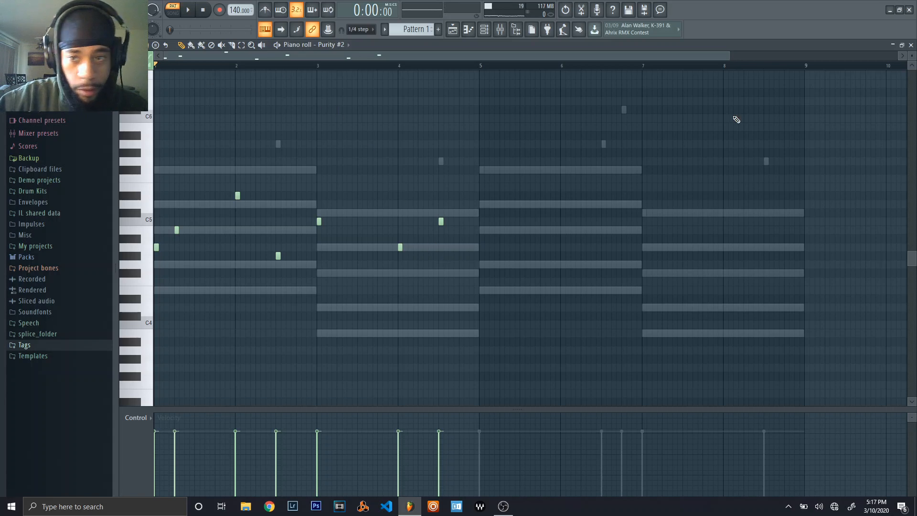
- Set the grid snap to Bar and select all seven notes in bars 1 to 4
key("e")
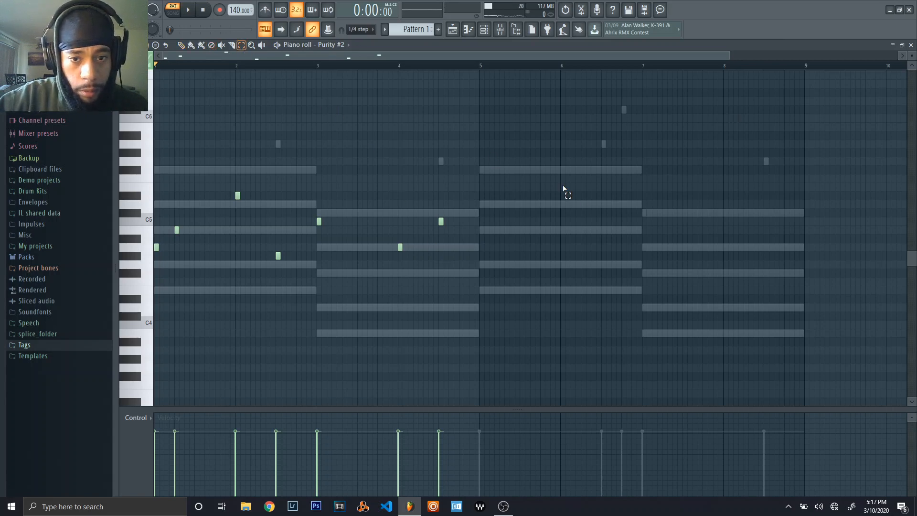
left_click(360, 29)
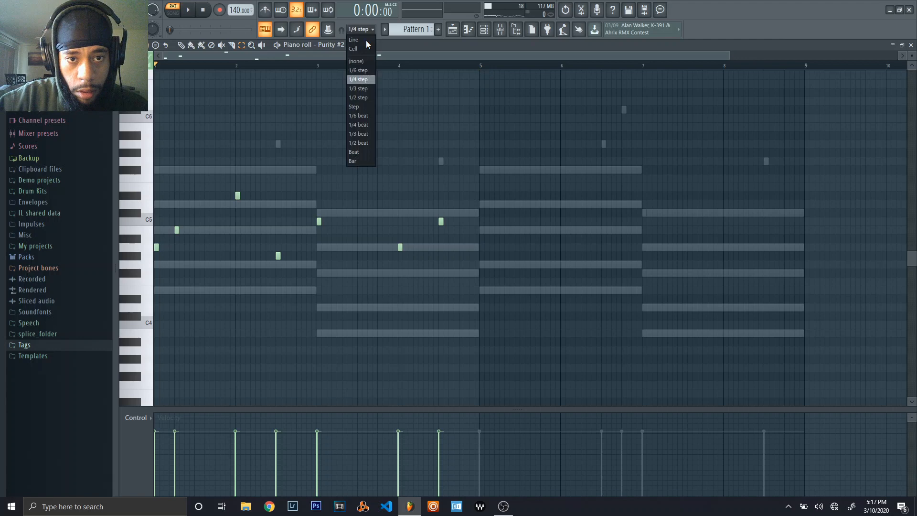
left_click(373, 161)
left_click_drag(476, 71, 155, 294)
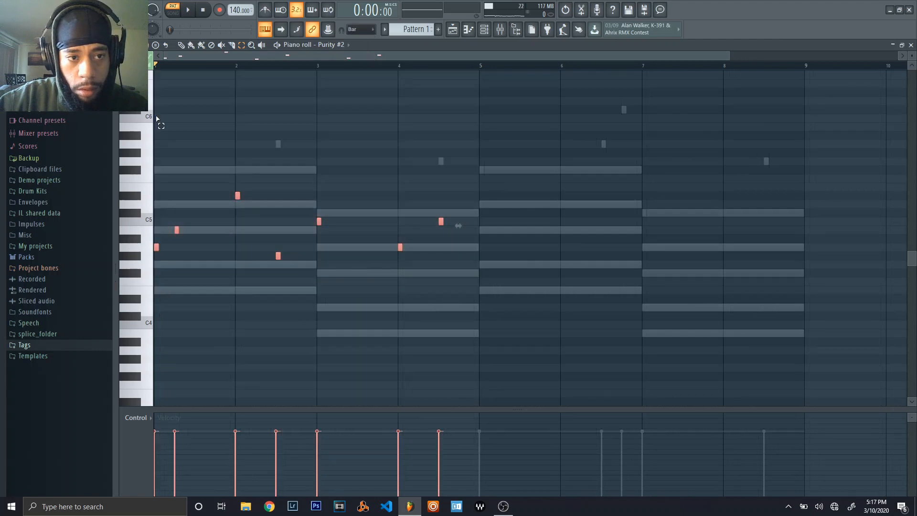
- Open the limiter / transposer for the selected notes and move its window into clear view over the note grid
left_click(155, 45)
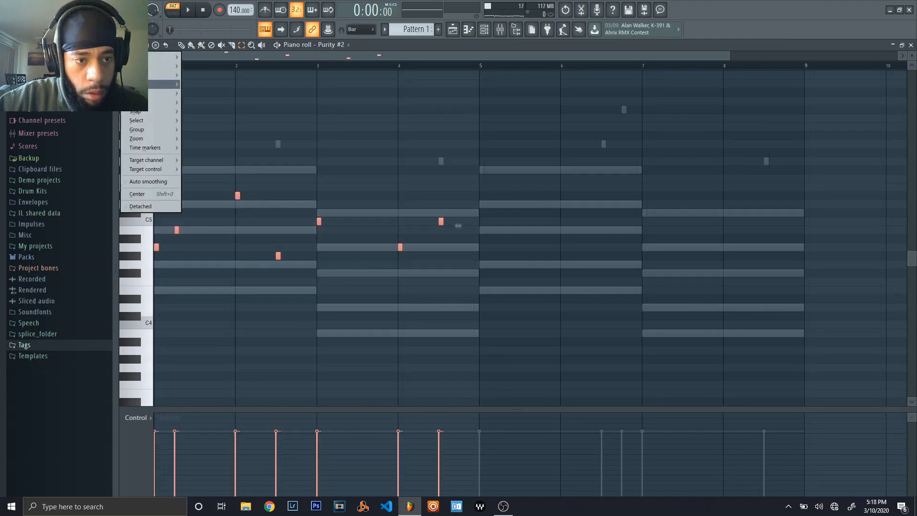
mouse_move(147, 67)
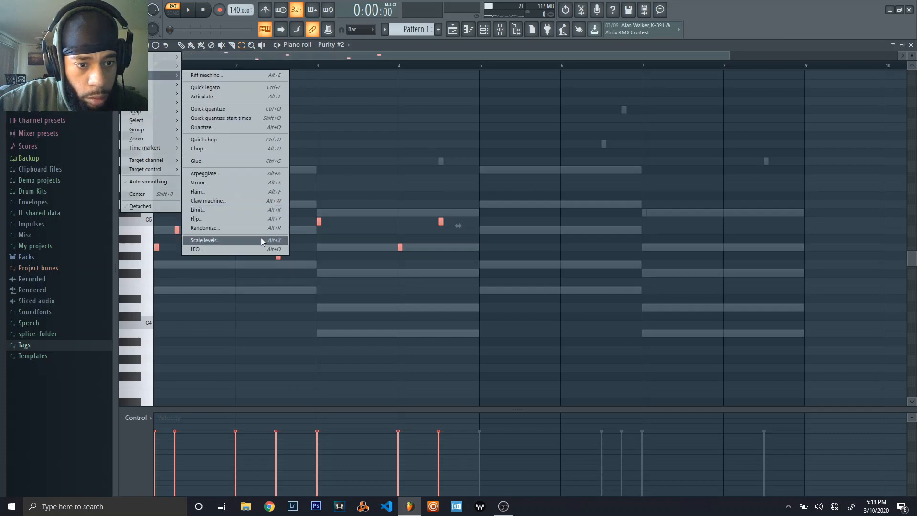
left_click(261, 211)
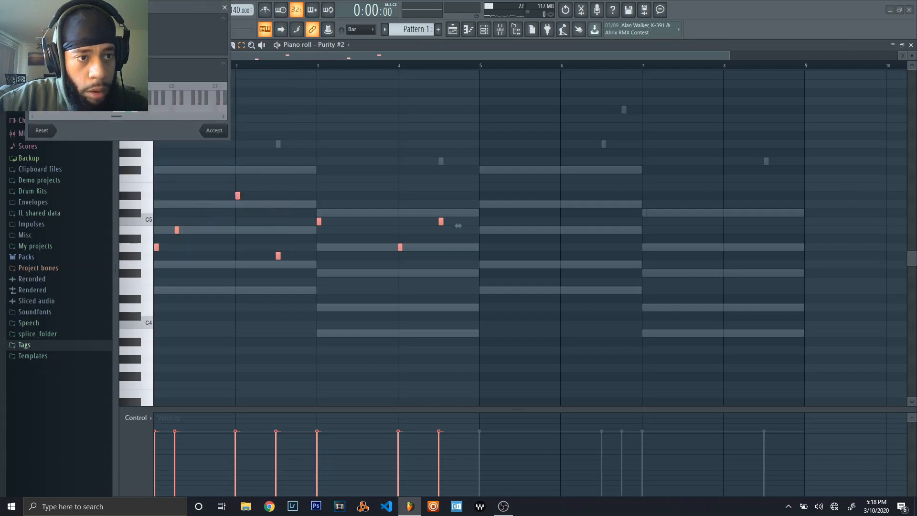
left_click_drag(78, 8, 526, 97)
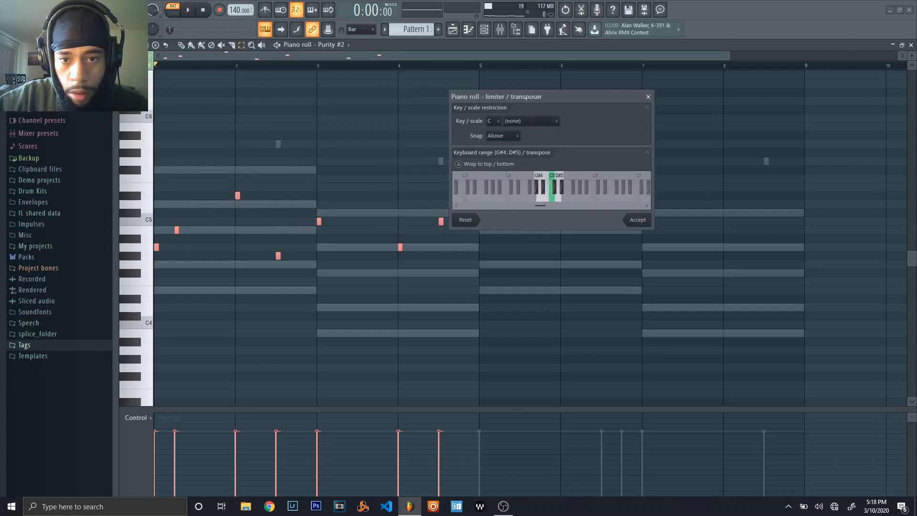
- Try restricting the selected notes to the E Melodic minor scale, and reset the limiter
left_click(498, 122)
left_click(526, 121)
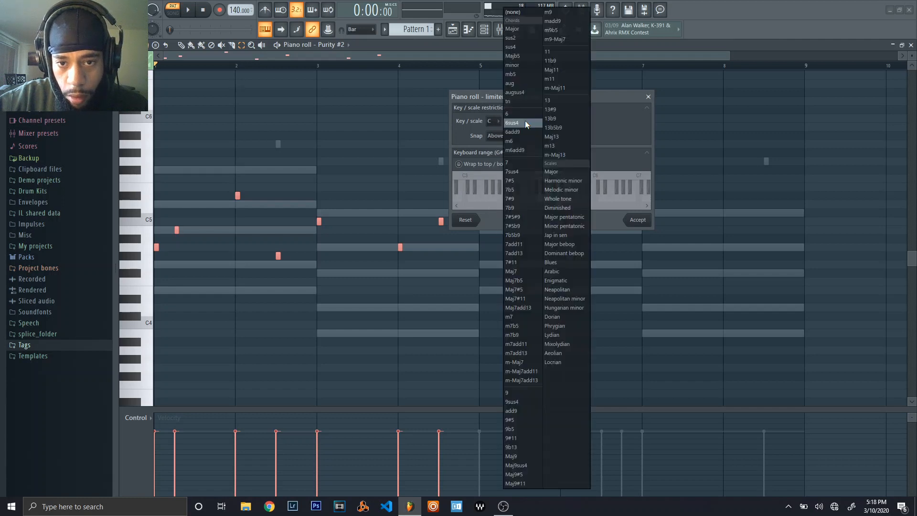
left_click(633, 124)
left_click(499, 120)
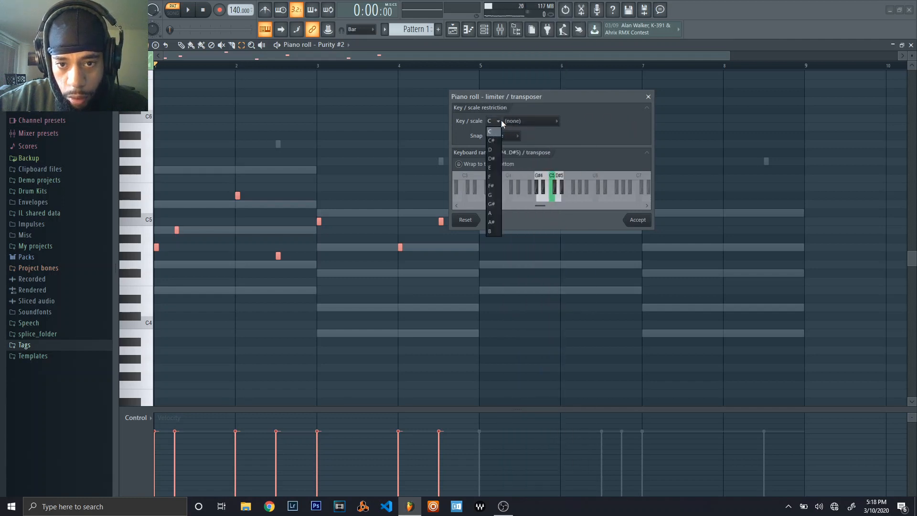
left_click(495, 167)
left_click(530, 121)
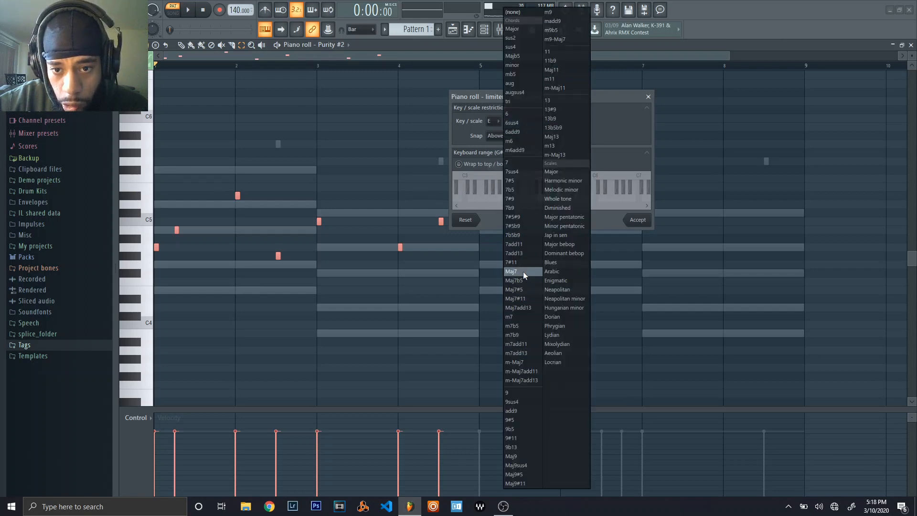
left_click(560, 193)
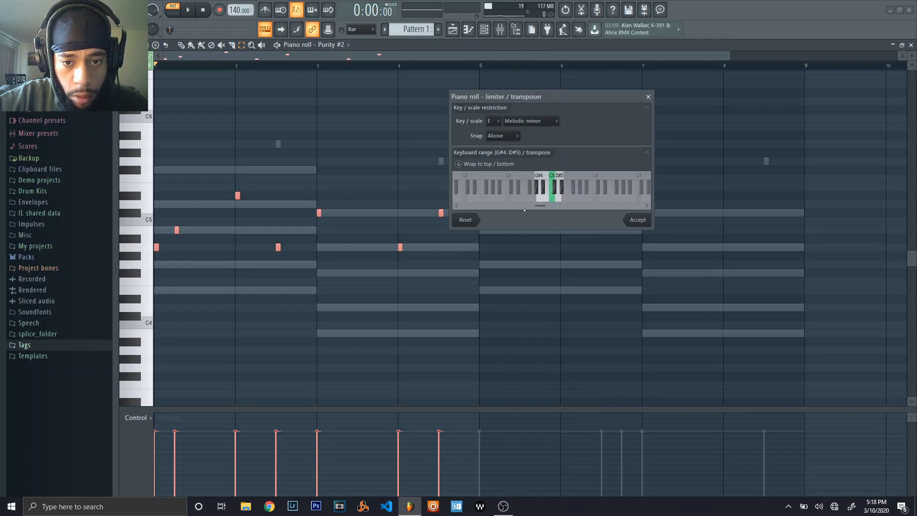
left_click(480, 222)
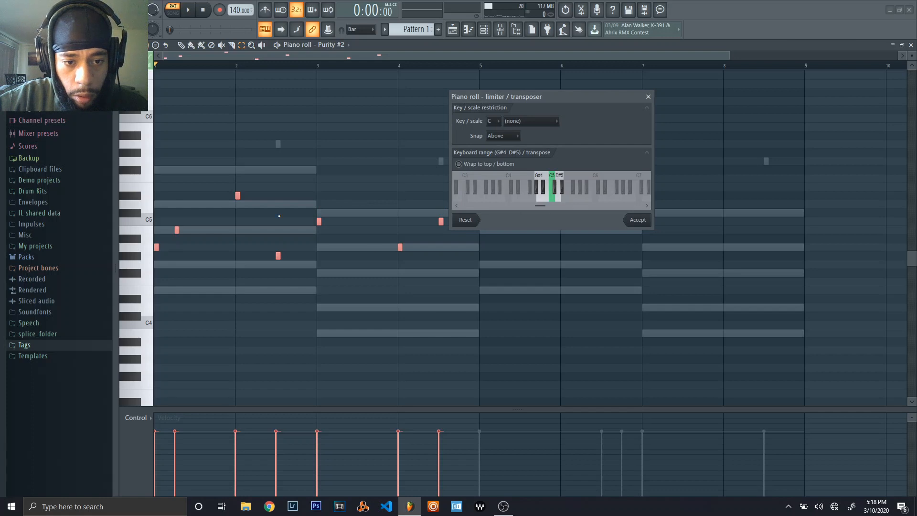
- Set the limiter to E Melodic minor again and play the pattern to hear the adjusted notes
left_click(499, 121)
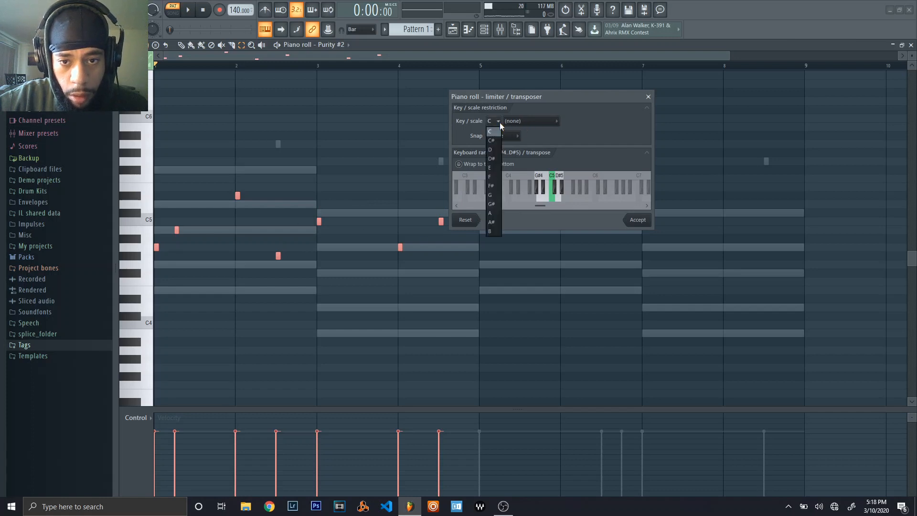
left_click(495, 168)
left_click(526, 122)
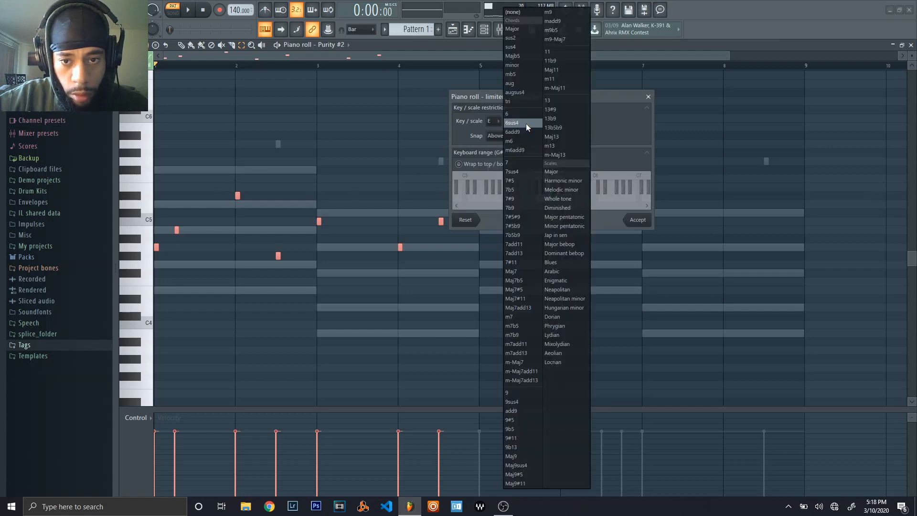
left_click(561, 190)
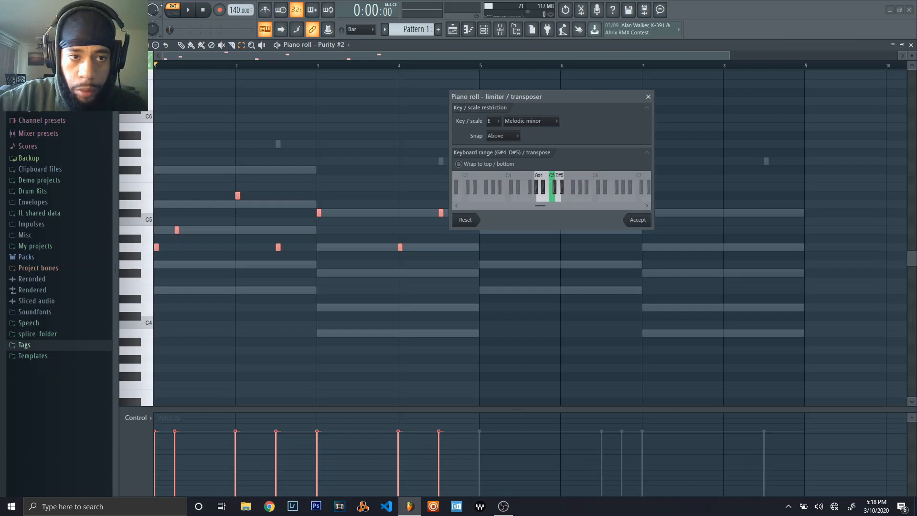
key("space")
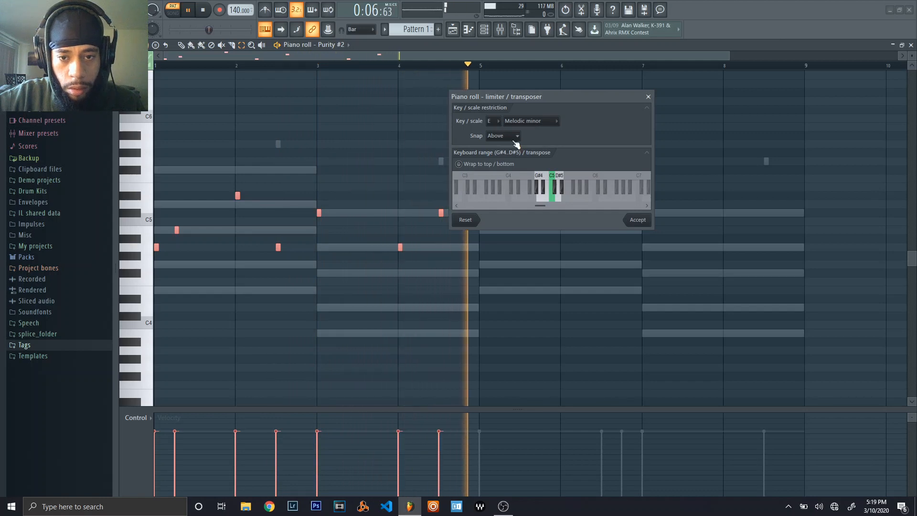
key("space")
- Change the limiter's scale restriction to Major, keeping E as the key
left_click(499, 122)
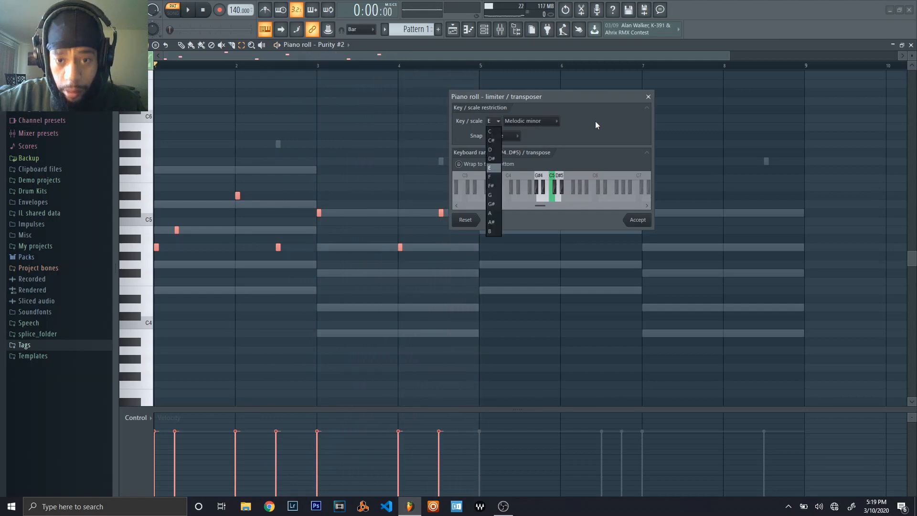
left_click(595, 122)
left_click(495, 122)
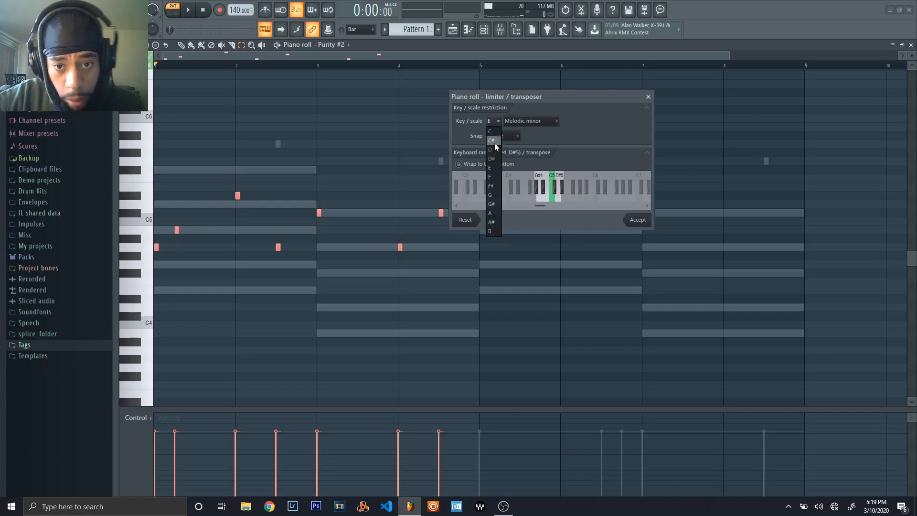
left_click(534, 121)
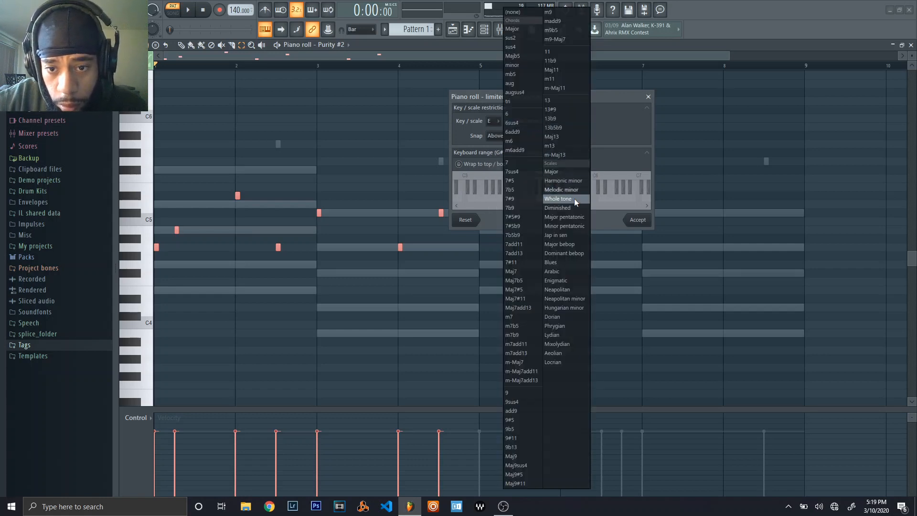
left_click(567, 171)
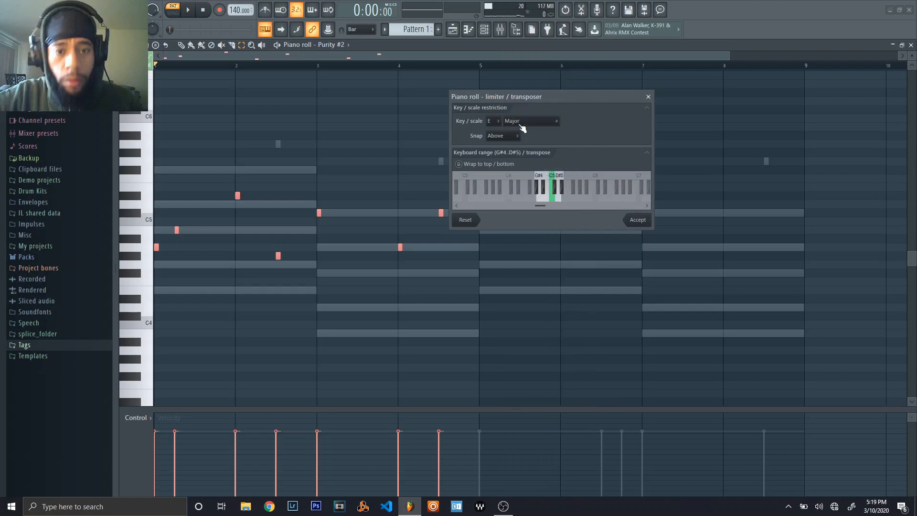
- Set the limiter's key to C, play the pattern to audition it, and accept the note changes
left_click(493, 121)
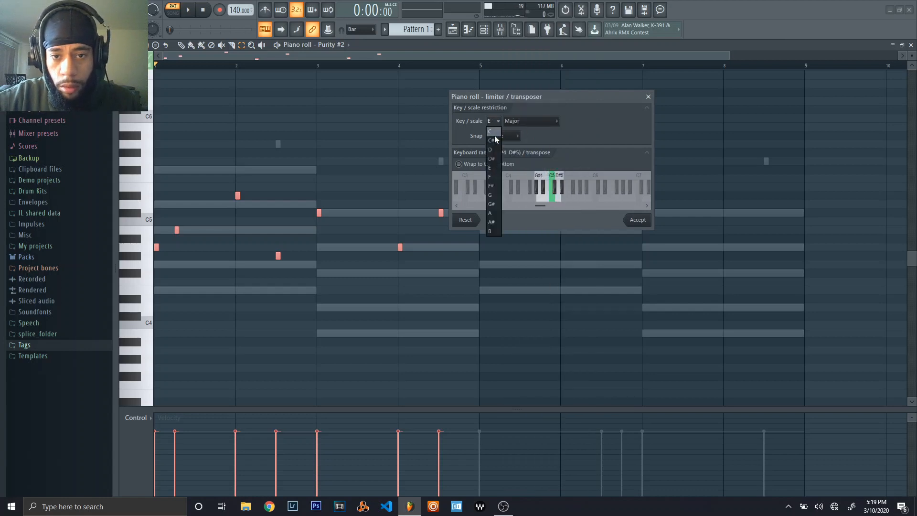
left_click(493, 131)
key("space")
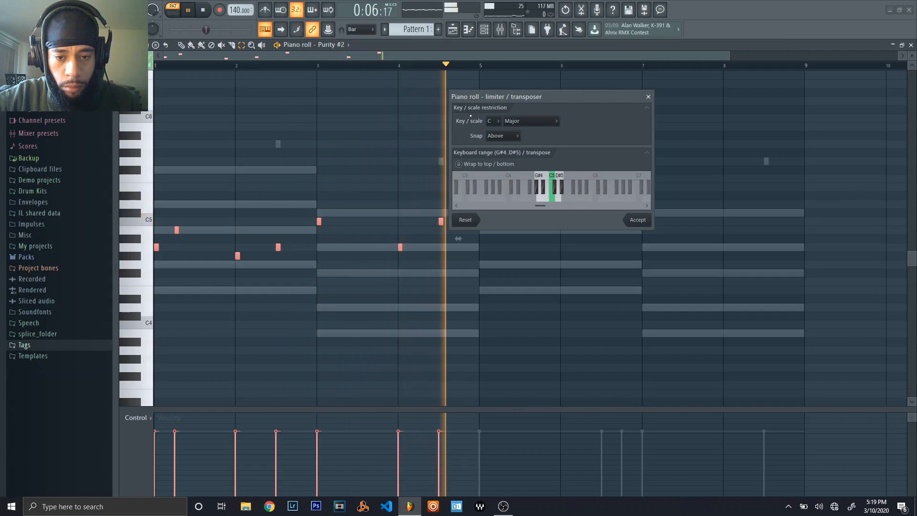
key("space")
left_click(637, 220)
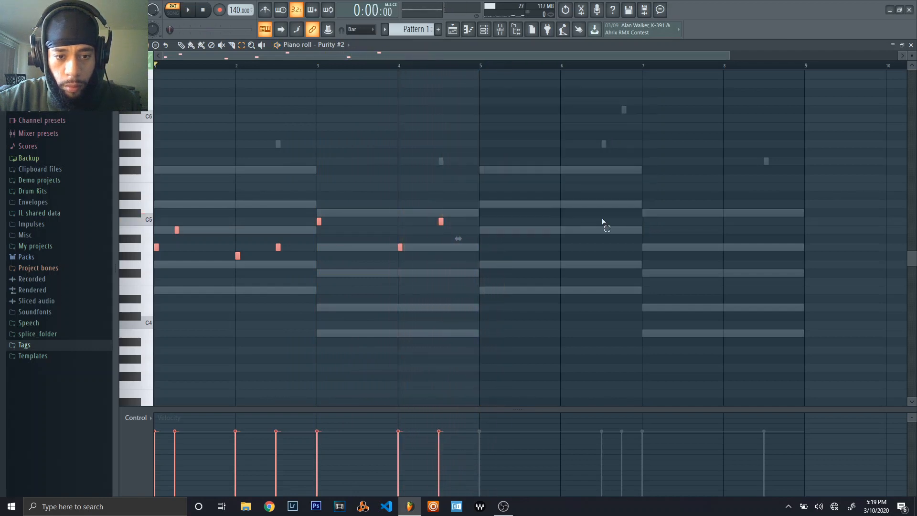
- Select the second Purity melody's notes in bars 1 to 4, restrict them to C Major with the limiter, and accept the note changes
key("ctrl+d")
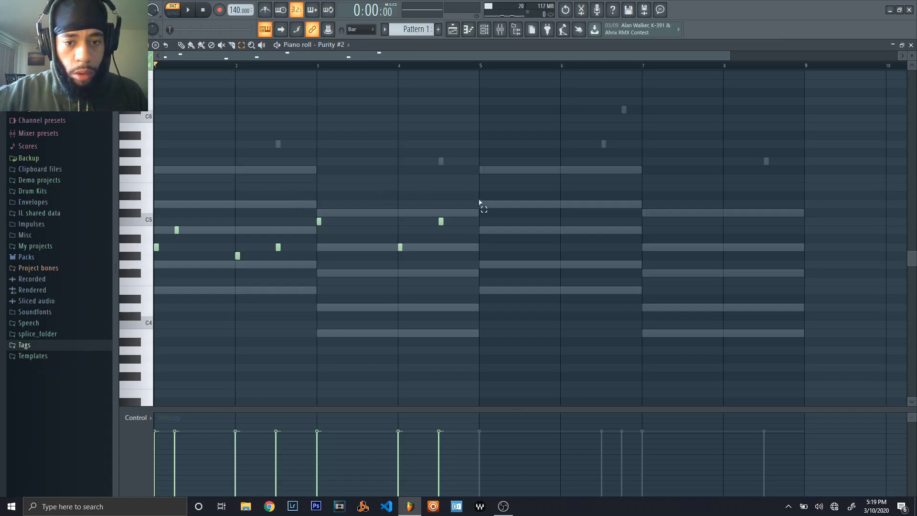
left_click_drag(480, 195, 153, 311)
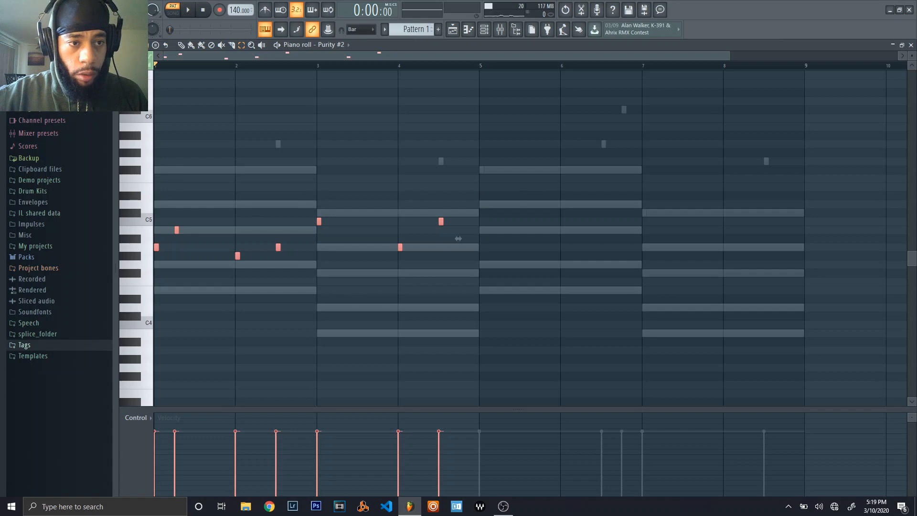
left_click(155, 45)
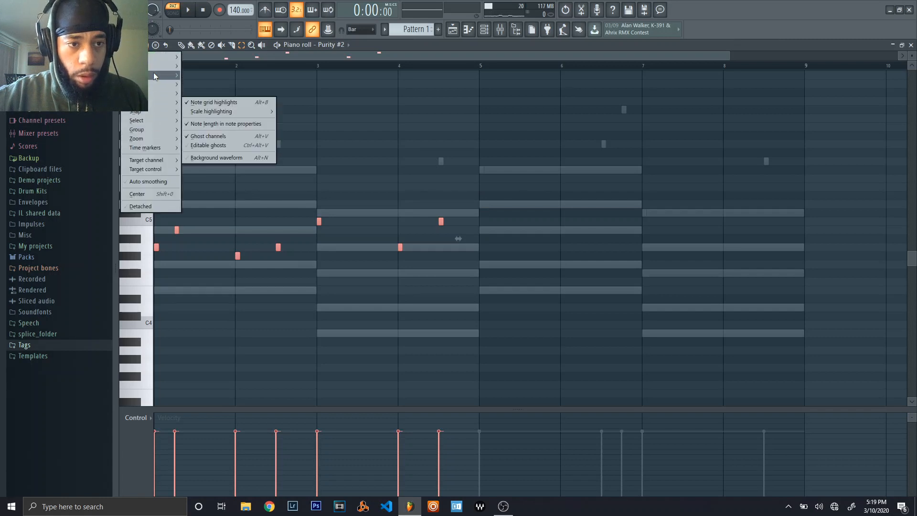
mouse_move(153, 74)
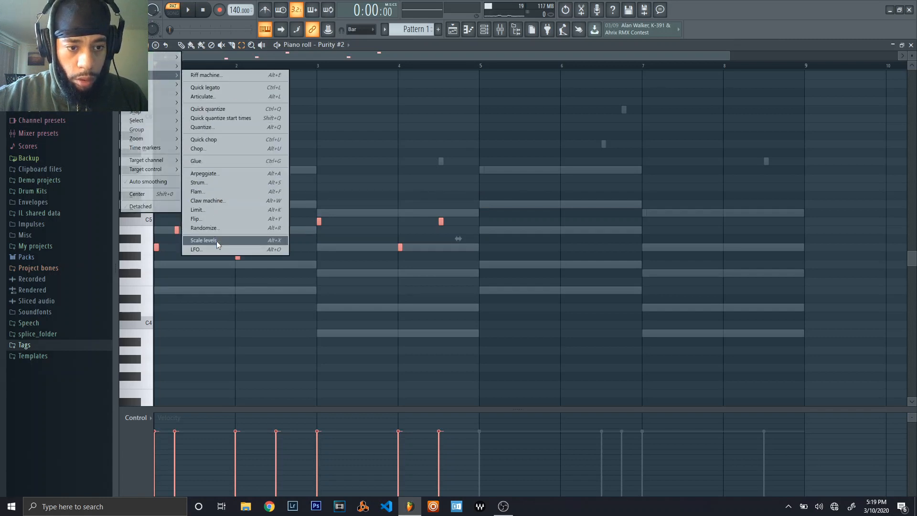
left_click(219, 210)
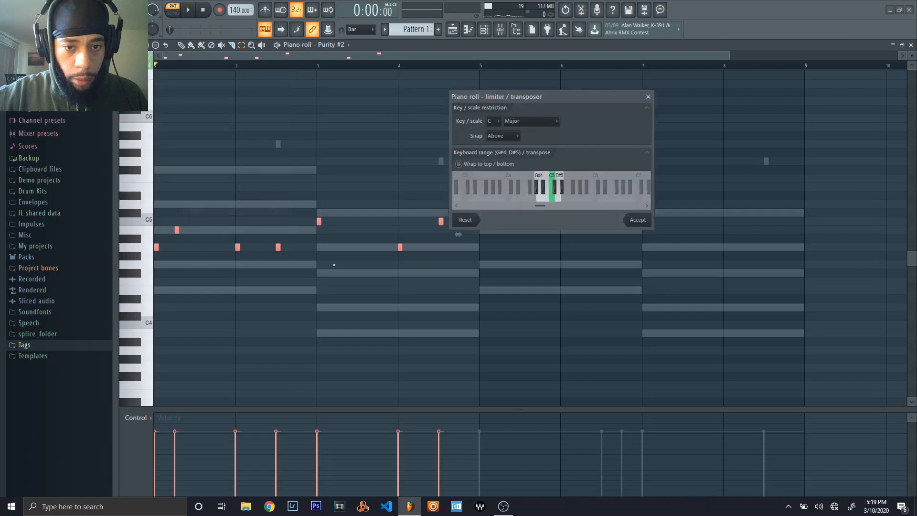
left_click(500, 120)
left_click(496, 132)
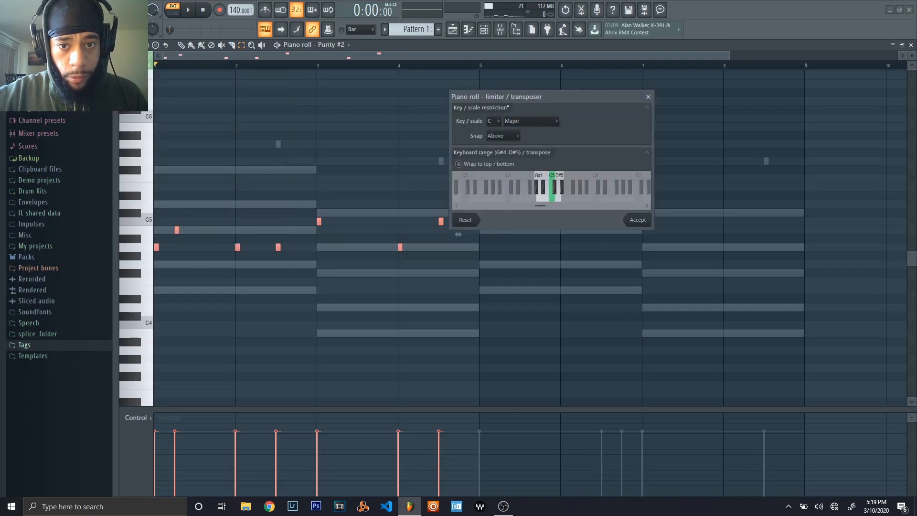
left_click(498, 121)
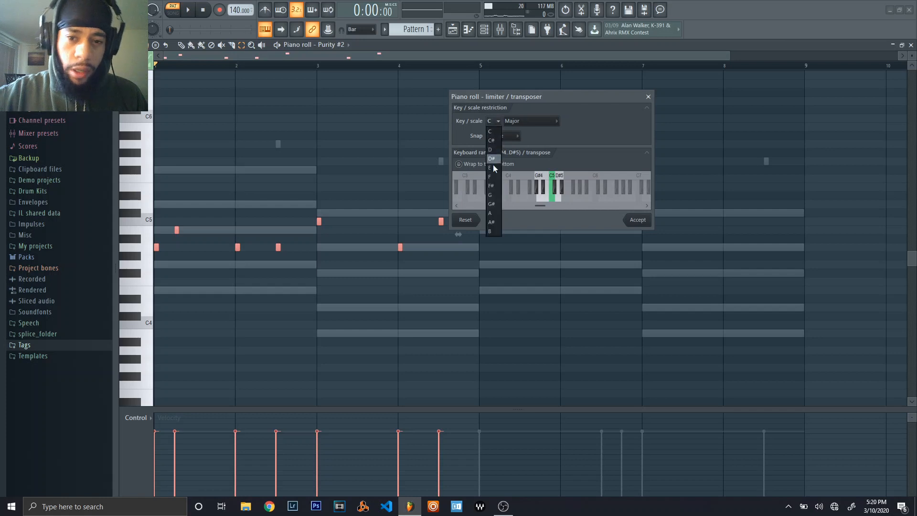
left_click(615, 142)
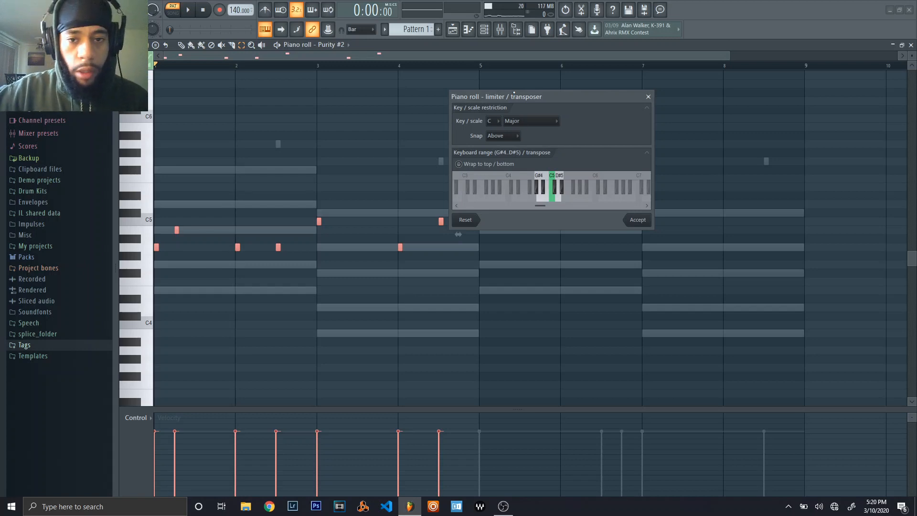
left_click_drag(518, 98, 484, 98)
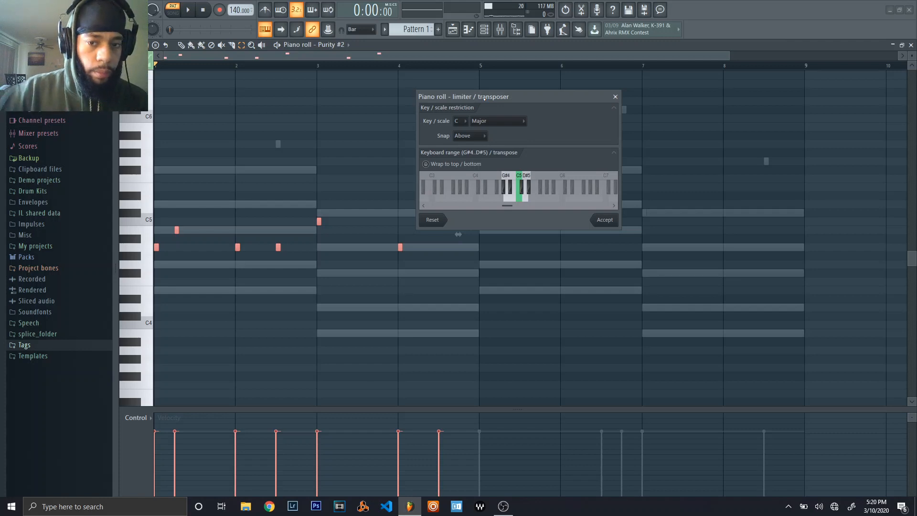
left_click(605, 220)
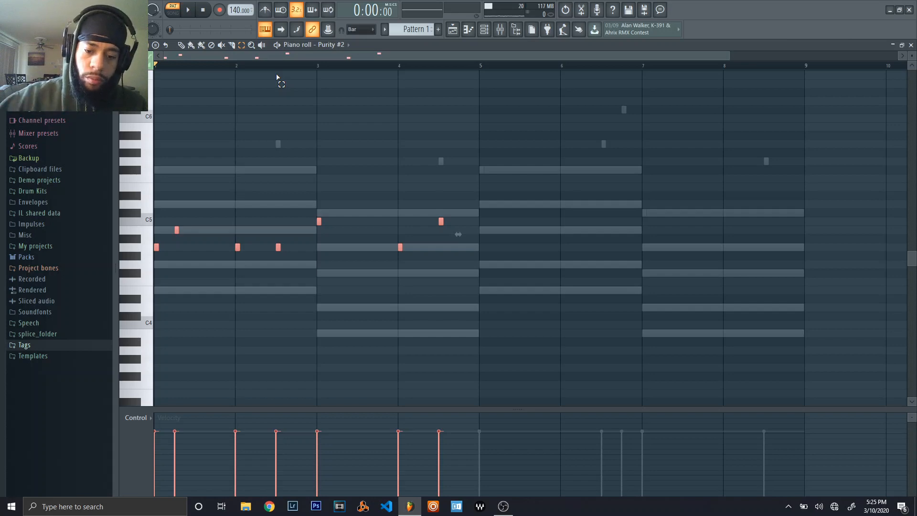
left_click(504, 506)
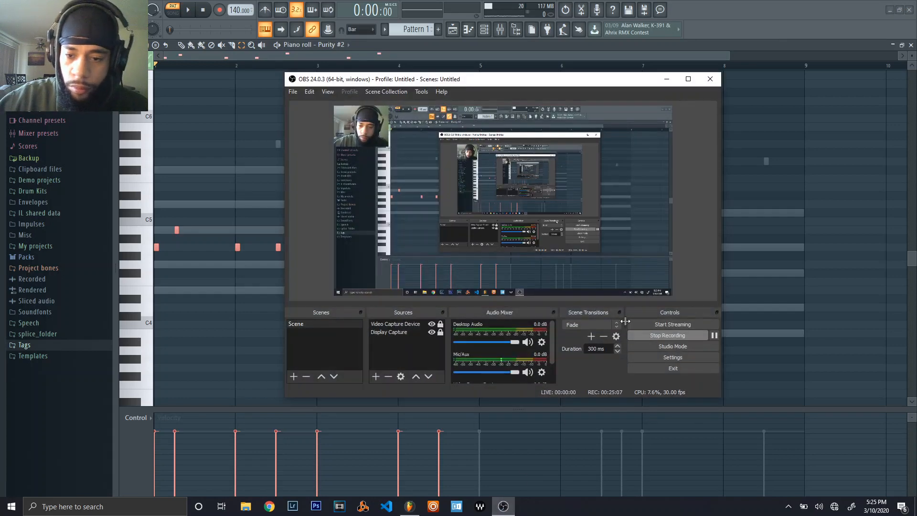